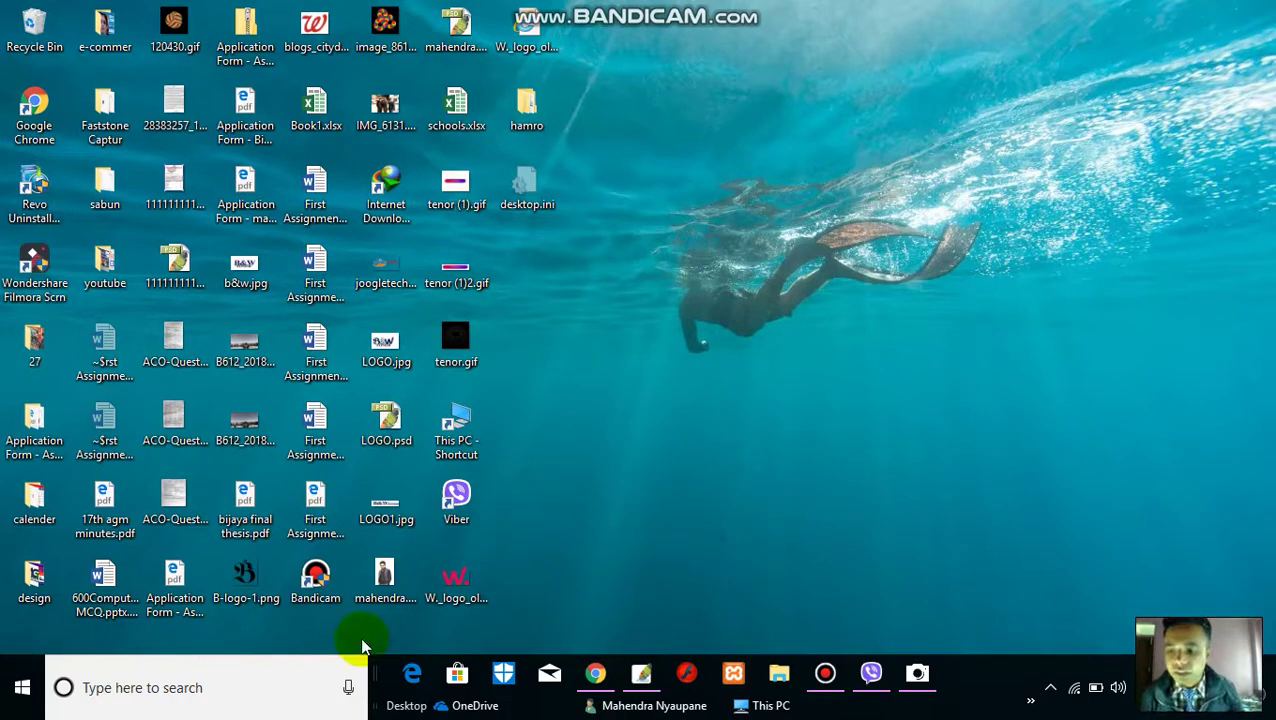
Step: Launch Adobe Photoshop CS from the Windows Start menu's app list
{"action": "left_click", "coordinate": [22, 688]}
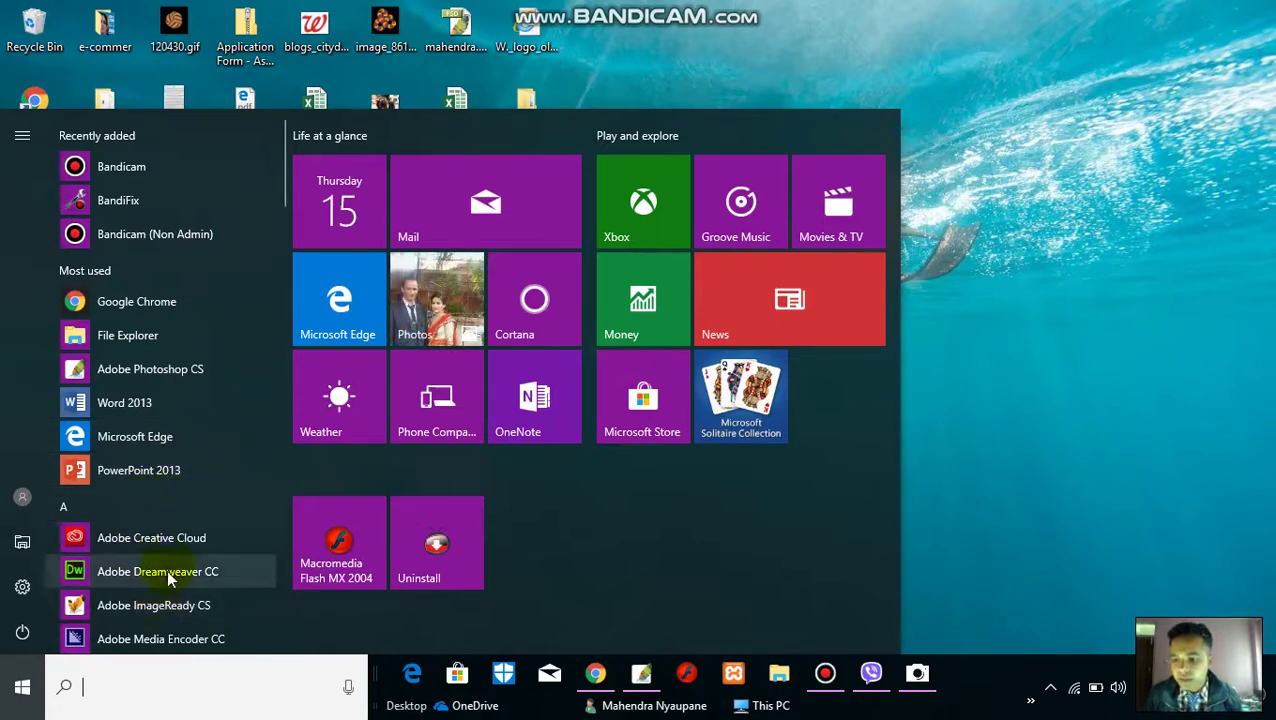
{"action": "scroll", "coordinate": [169, 420], "scroll_direction": "down", "scroll_amount": 2}
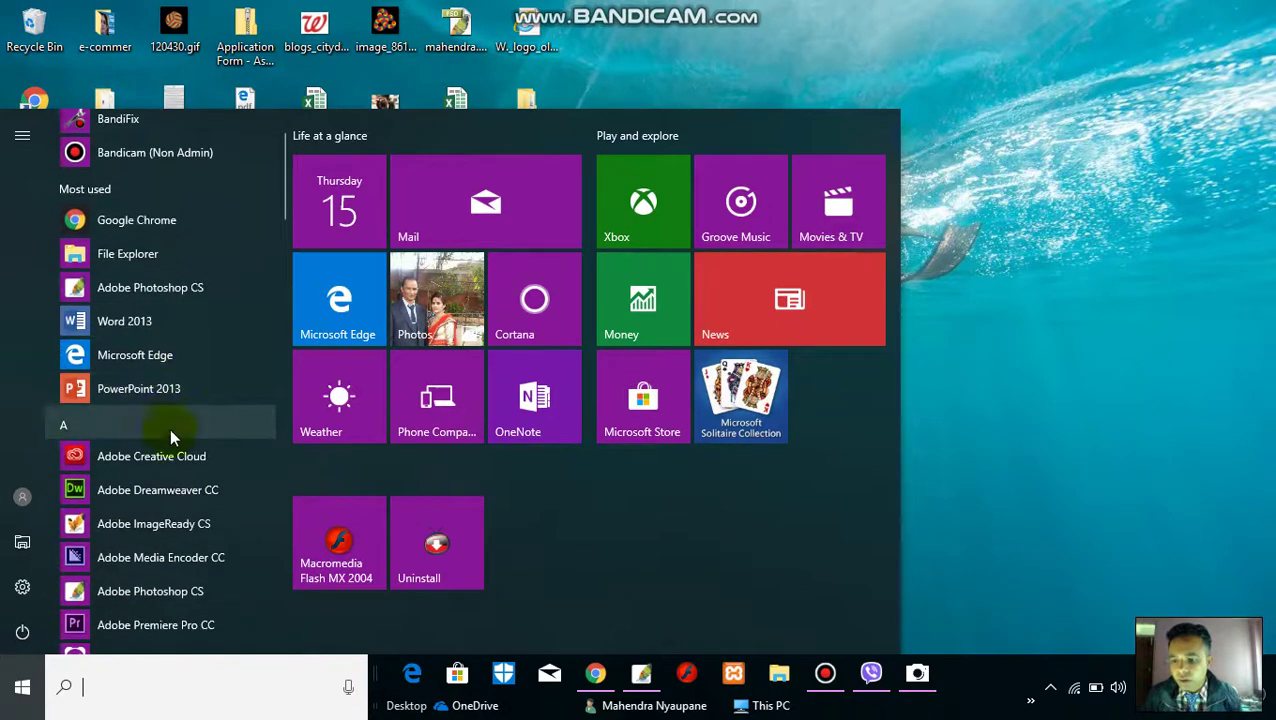
{"action": "scroll", "coordinate": [170, 435], "scroll_direction": "down", "scroll_amount": 2}
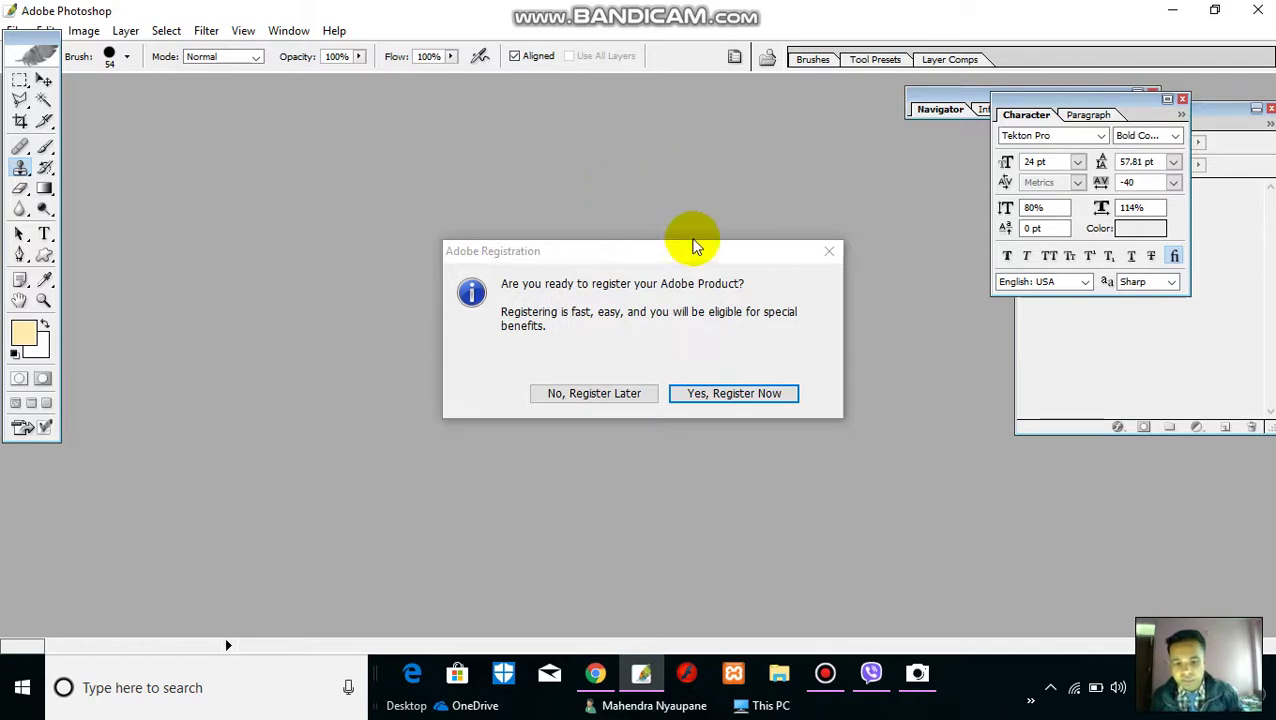
Step: Choose 'No, Register Later' and close the Welcome Screen
{"action": "left_click", "coordinate": [588, 393]}
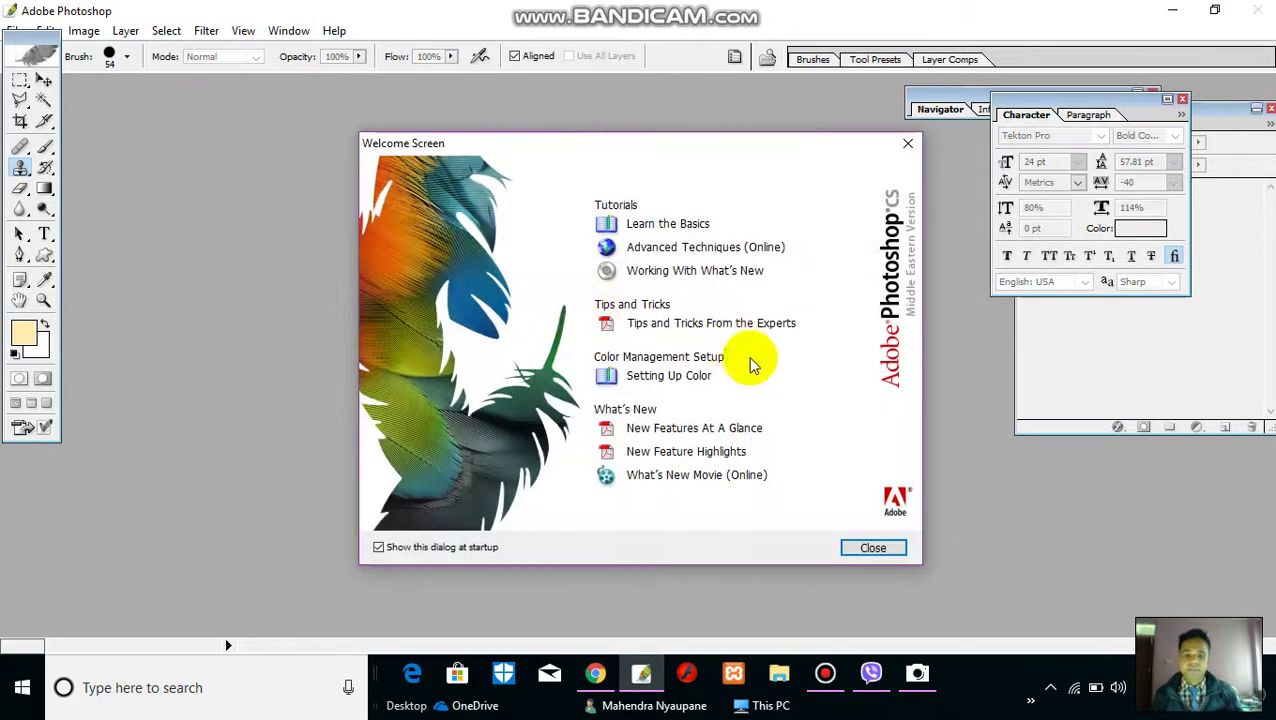
{"action": "left_click", "coordinate": [882, 549]}
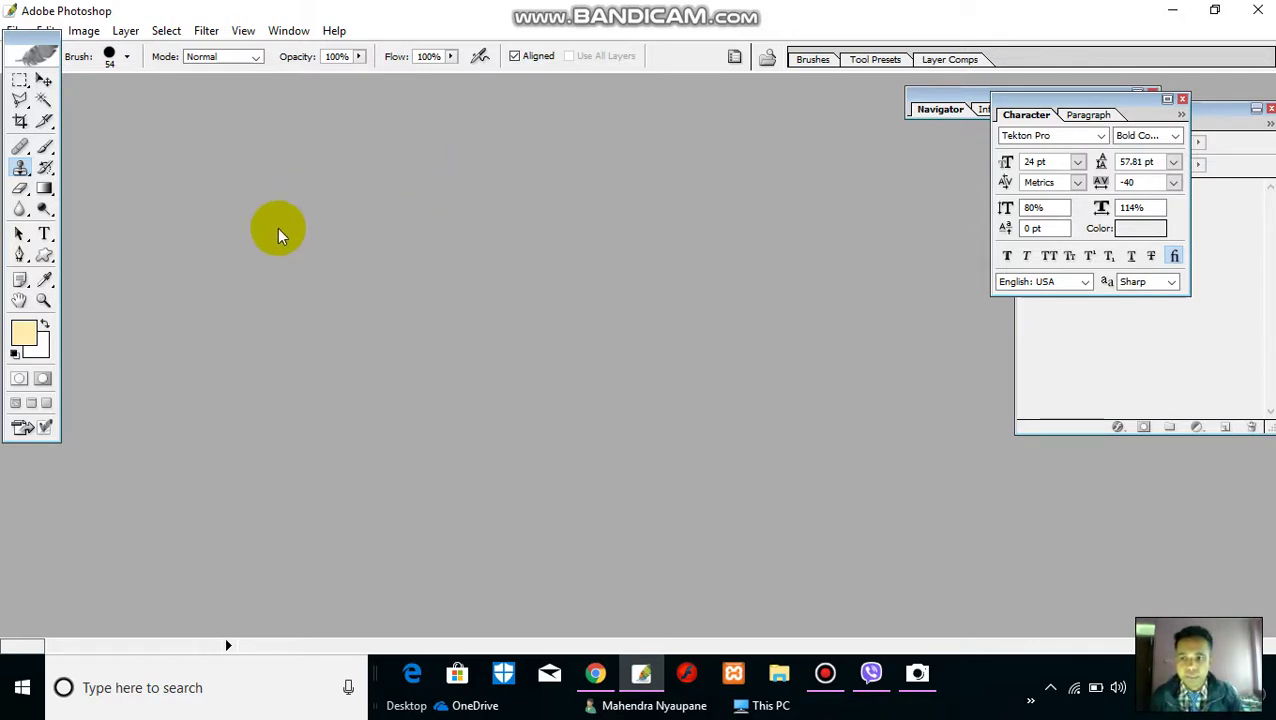
Step: Nudge the Tools palette, browse the File and Image menus, then show the Open dialog
{"action": "mouse_move", "coordinate": [35, 48]}
{"action": "left_mouse_down"}
{"action": "mouse_move", "coordinate": [19, 72]}
{"action": "mouse_move", "coordinate": [51, 85]}
{"action": "left_mouse_up"}
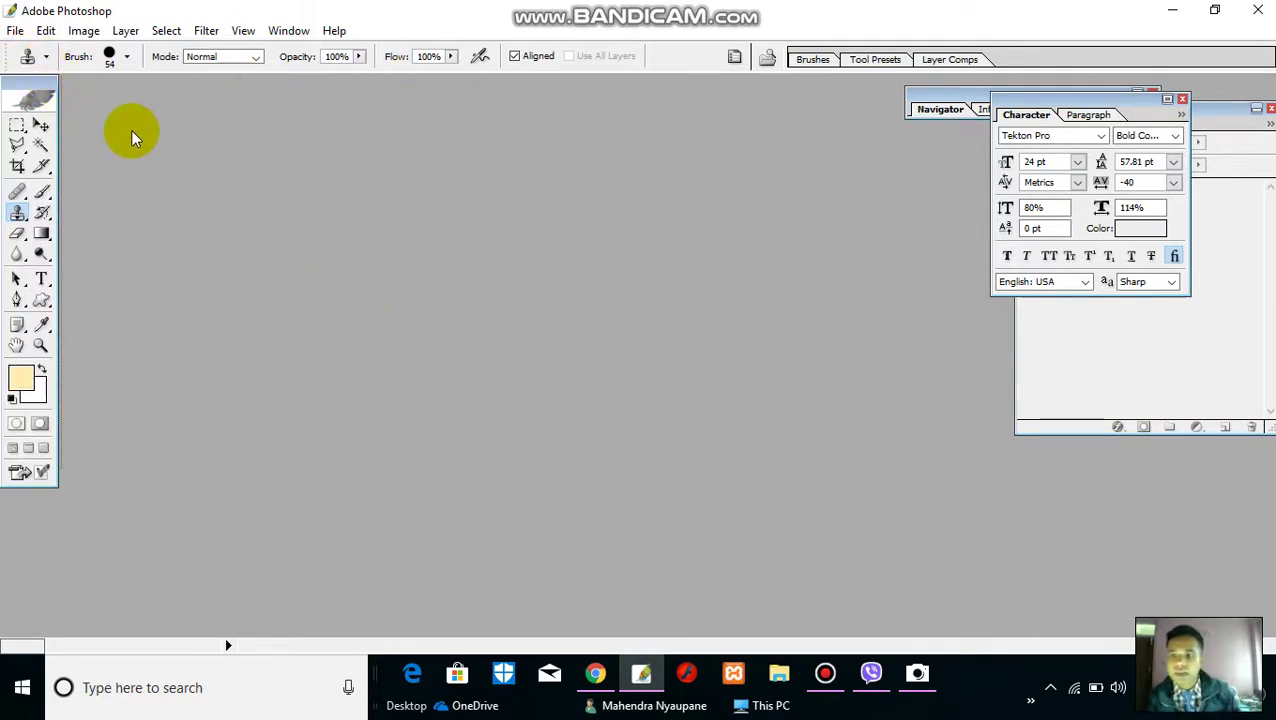
{"action": "left_click", "coordinate": [15, 32]}
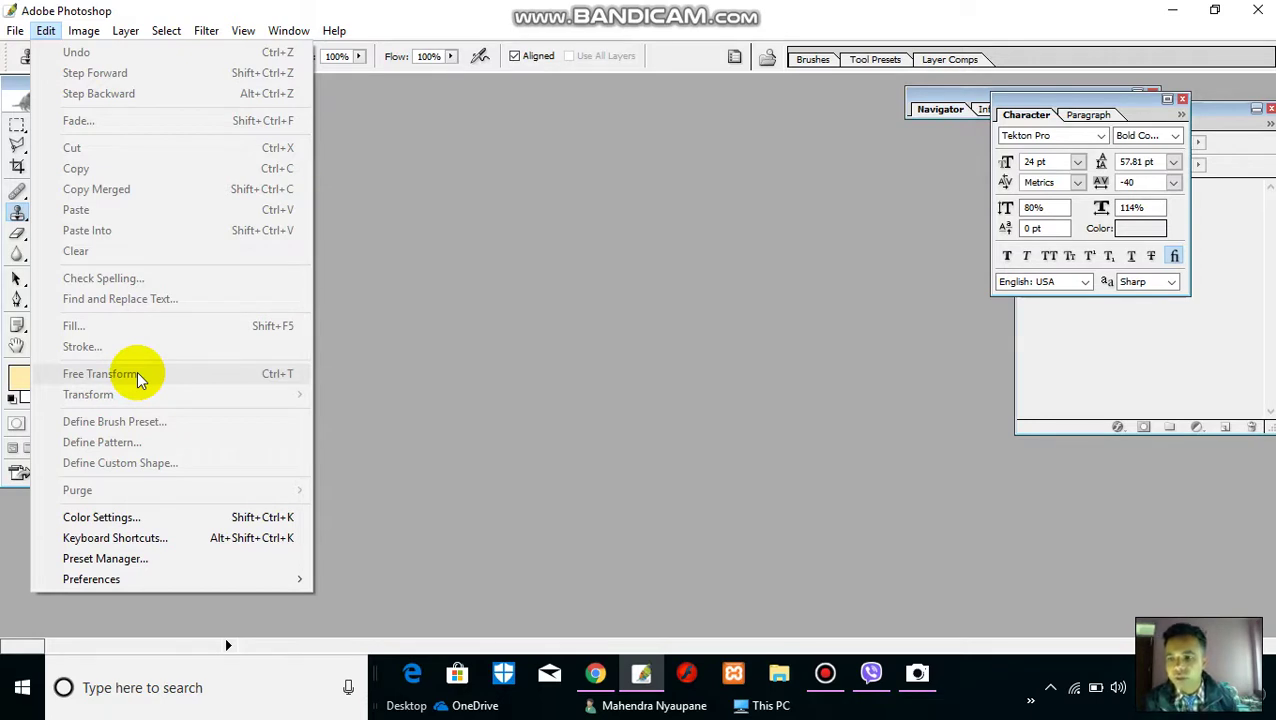
{"action": "mouse_move", "coordinate": [84, 31]}
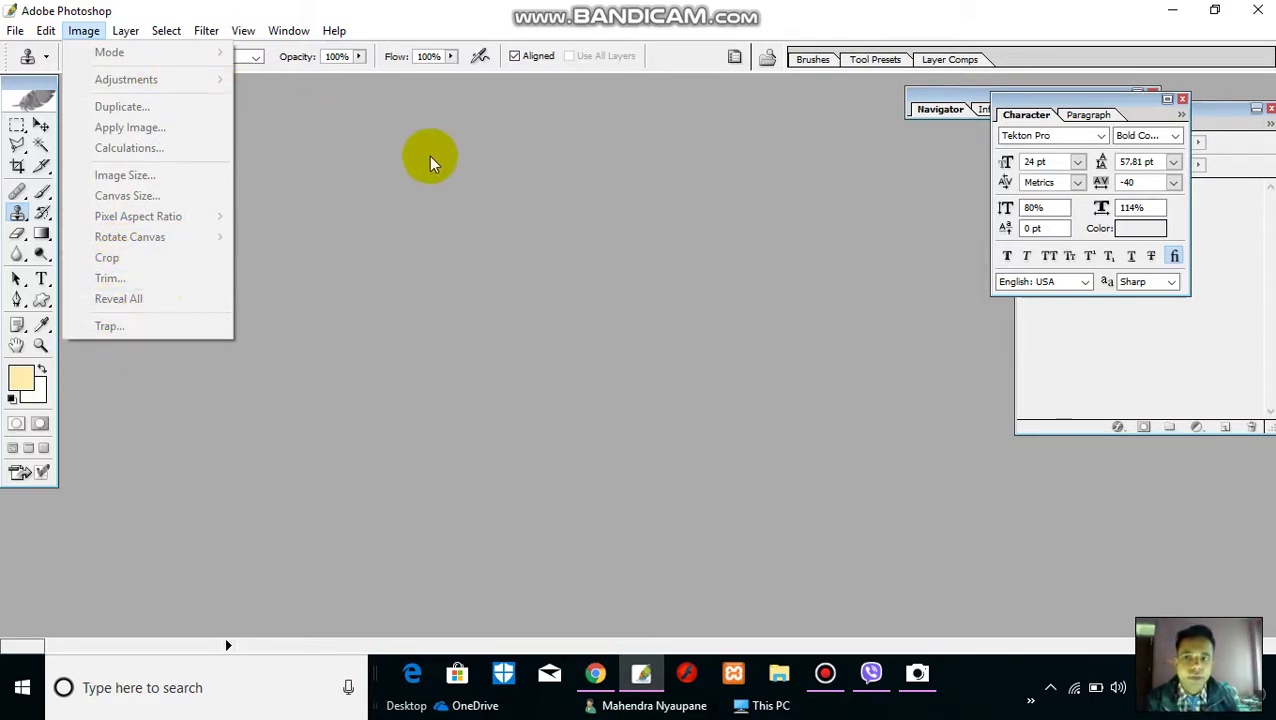
{"action": "left_click", "coordinate": [425, 124]}
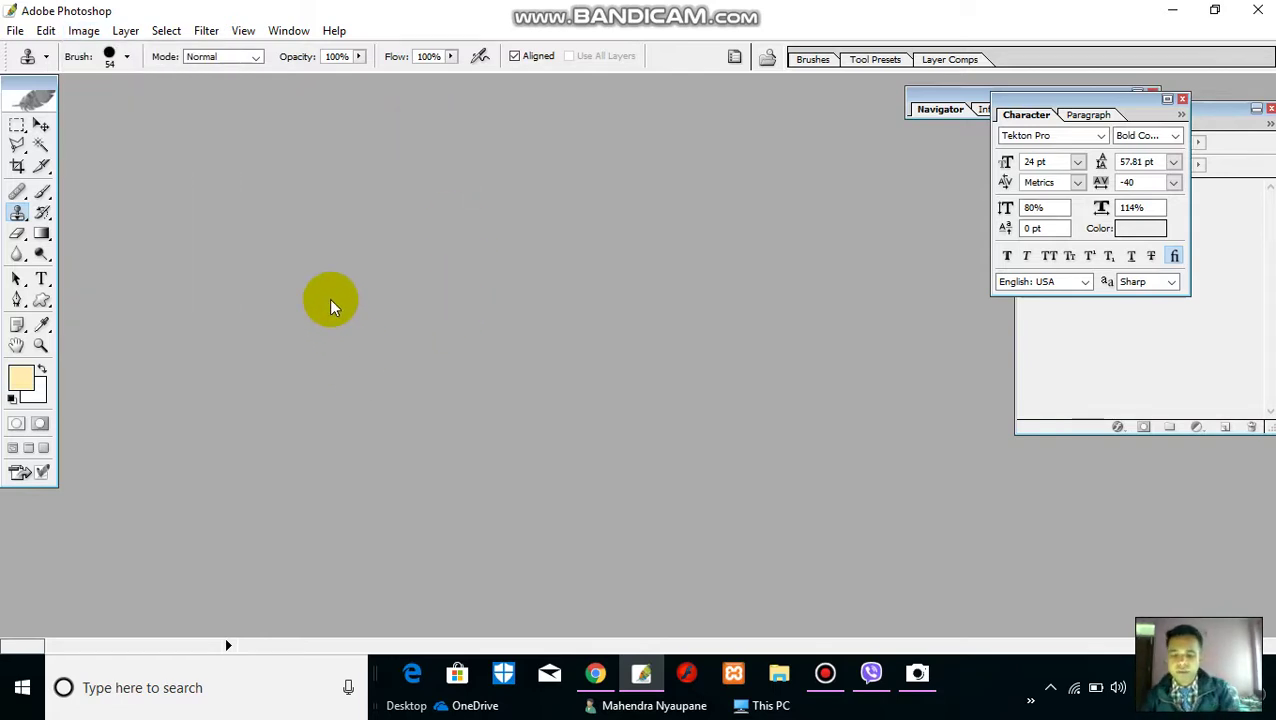
{"action": "double_click", "coordinate": [331, 302]}
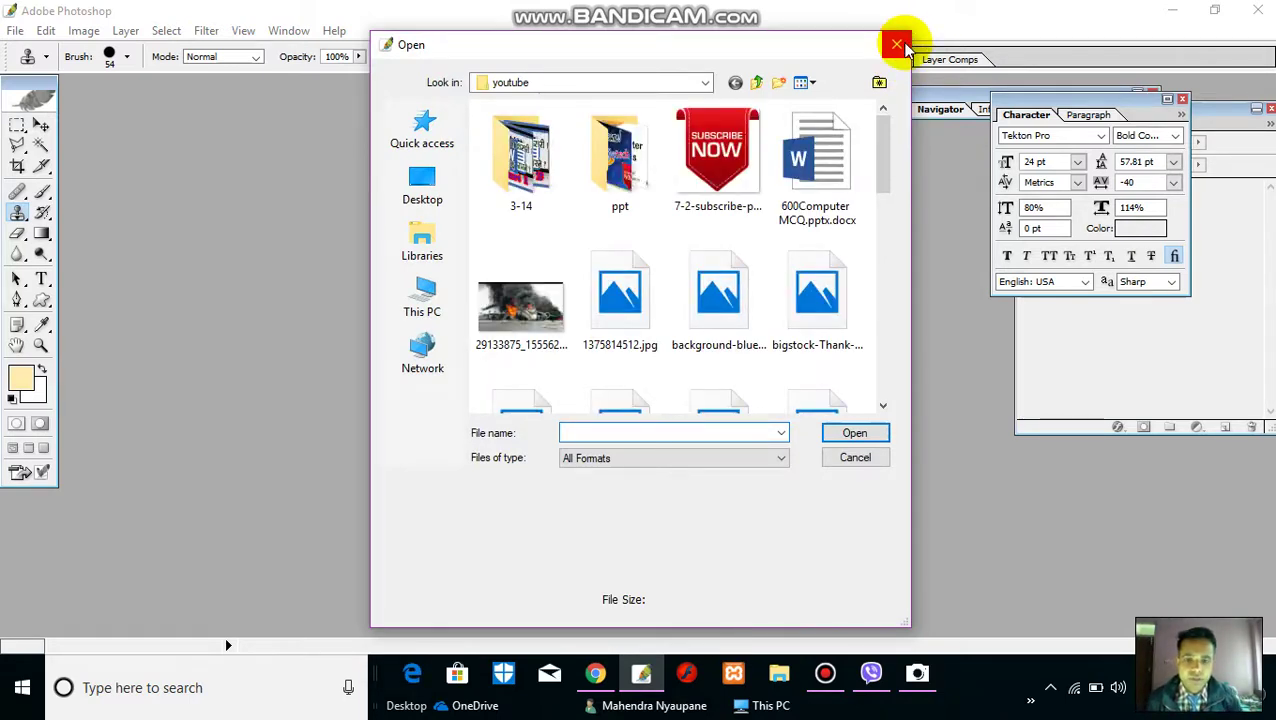
Step: Close the Open dialog and reopen it through File > Open
{"action": "left_click", "coordinate": [898, 45]}
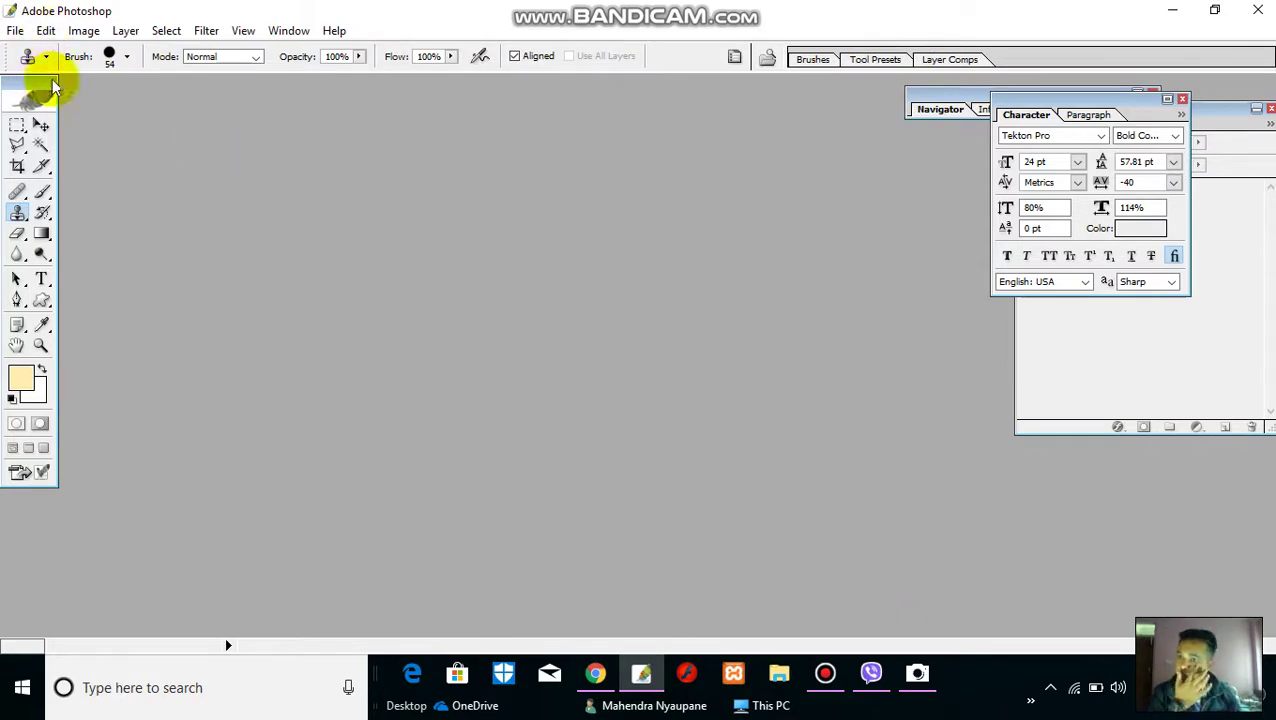
{"action": "left_click", "coordinate": [18, 31]}
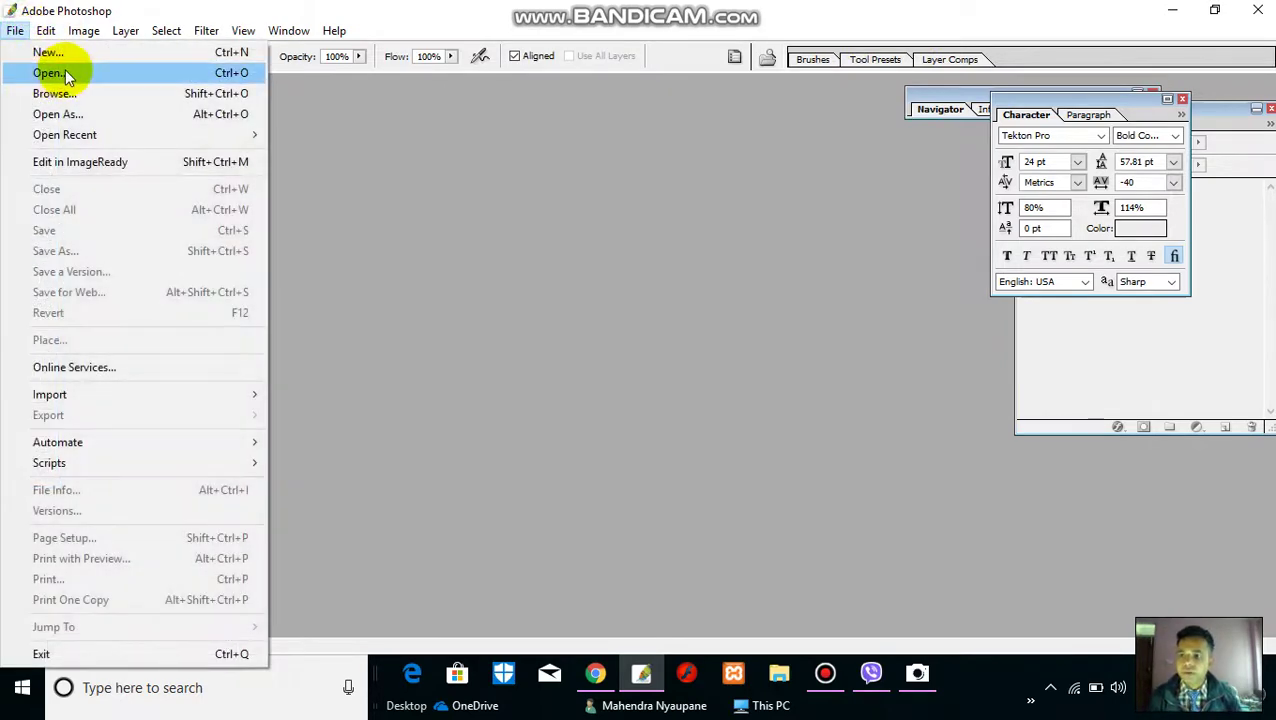
{"action": "left_click", "coordinate": [72, 69]}
{"action": "scroll", "coordinate": [530, 200], "scroll_direction": "down", "scroll_amount": 3}
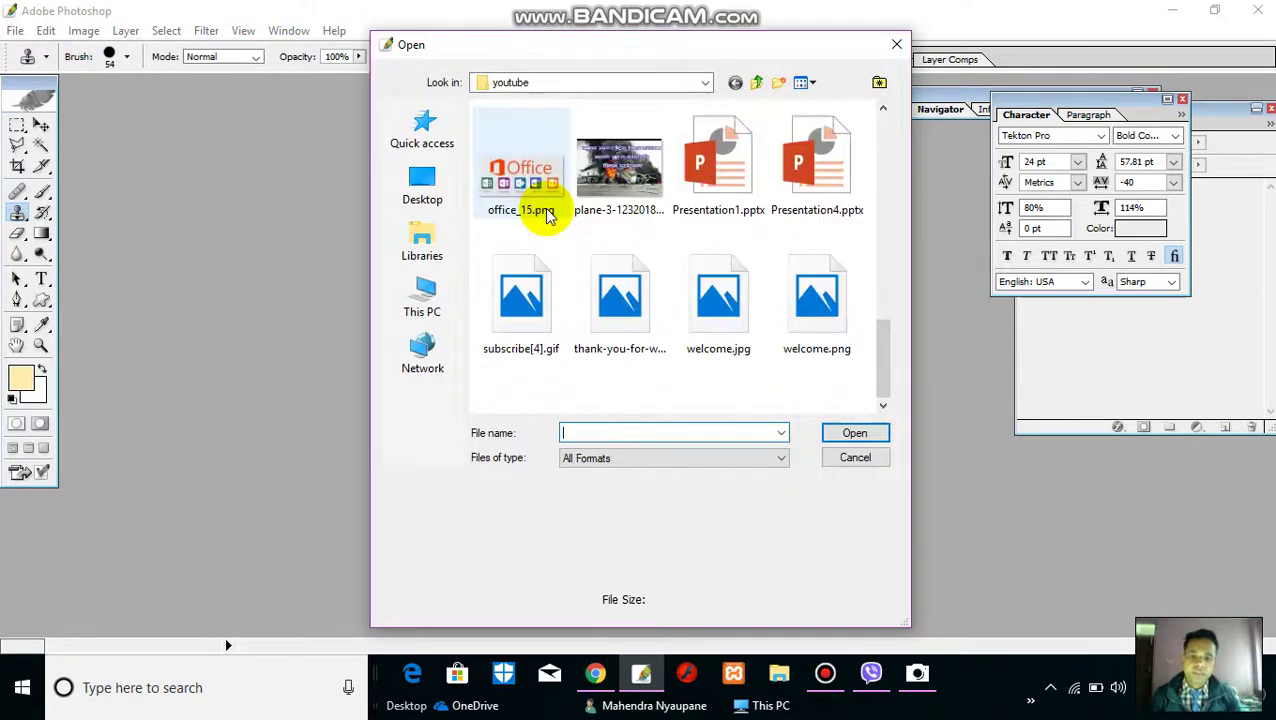
{"action": "scroll", "coordinate": [540, 195], "scroll_direction": "up", "scroll_amount": 3}
Step: Browse the 3-14 folder's images, then close the dialog without opening a file
{"action": "double_click", "coordinate": [538, 185]}
{"action": "scroll", "coordinate": [622, 233], "scroll_direction": "down", "scroll_amount": 3}
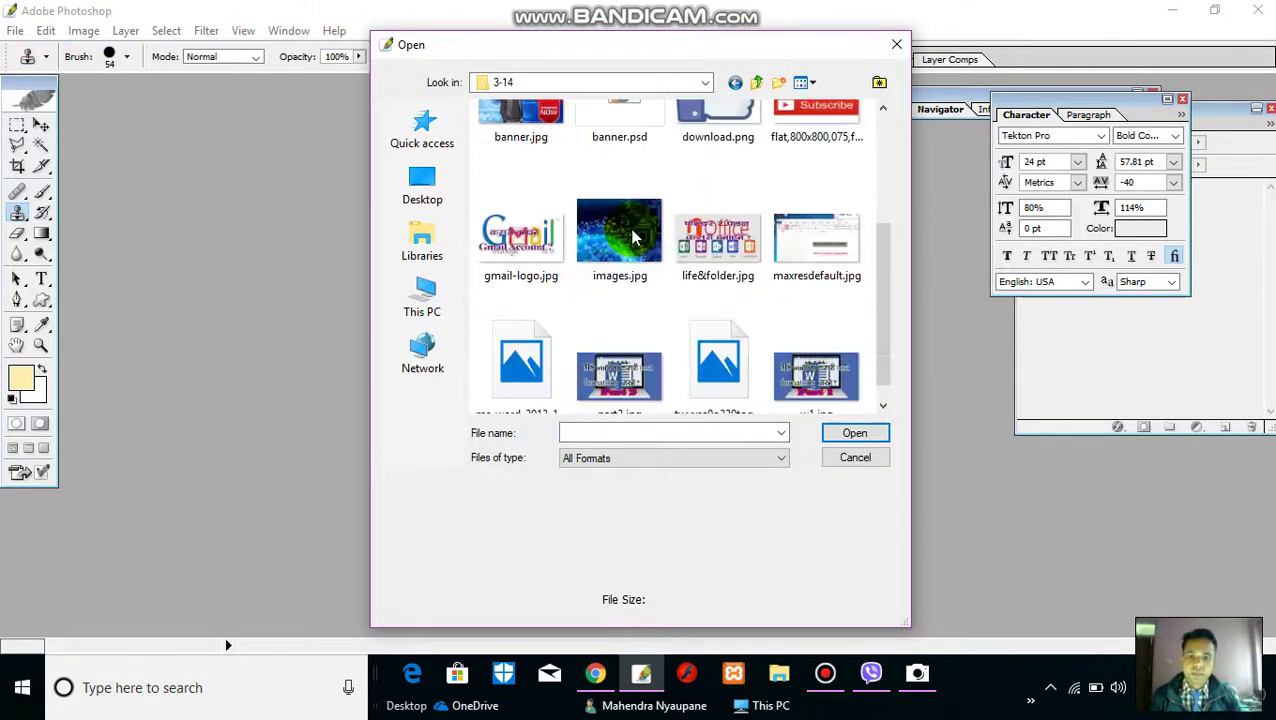
{"action": "scroll", "coordinate": [635, 230], "scroll_direction": "down", "scroll_amount": 1}
{"action": "scroll", "coordinate": [600, 245], "scroll_direction": "up", "scroll_amount": 3}
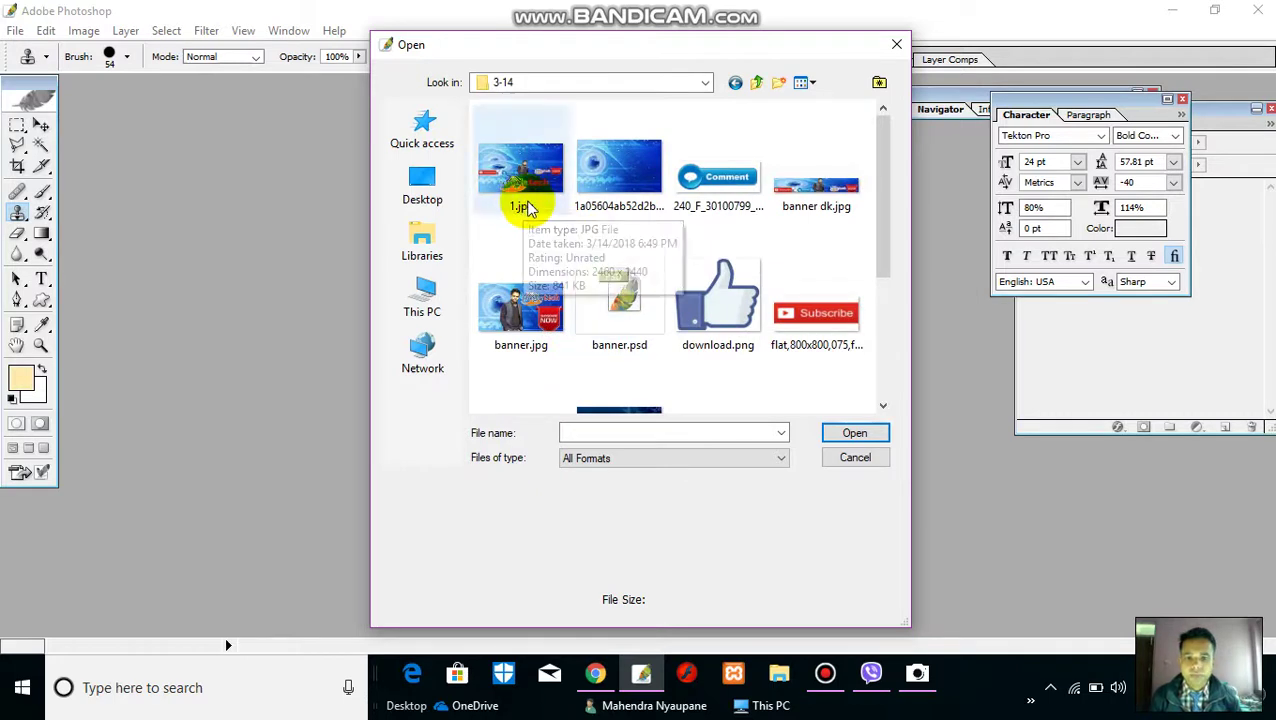
{"action": "scroll", "coordinate": [615, 212], "scroll_direction": "down", "scroll_amount": 3}
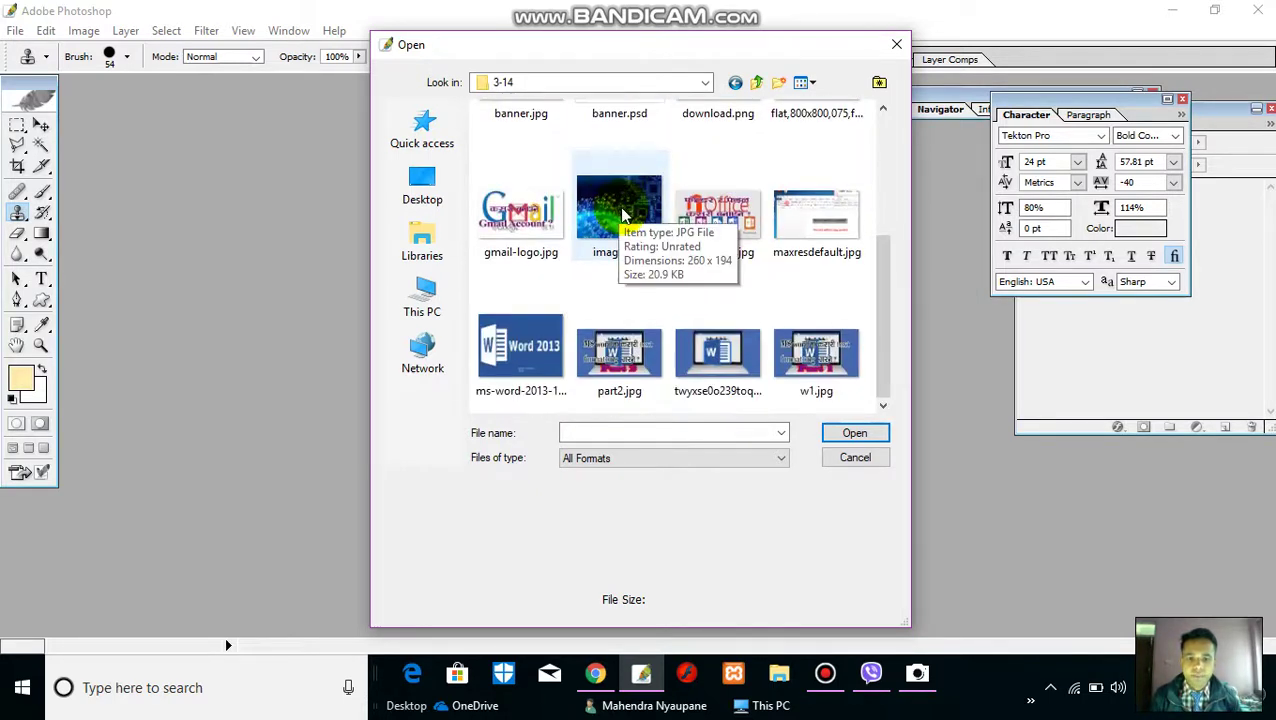
{"action": "scroll", "coordinate": [580, 216], "scroll_direction": "up", "scroll_amount": 3}
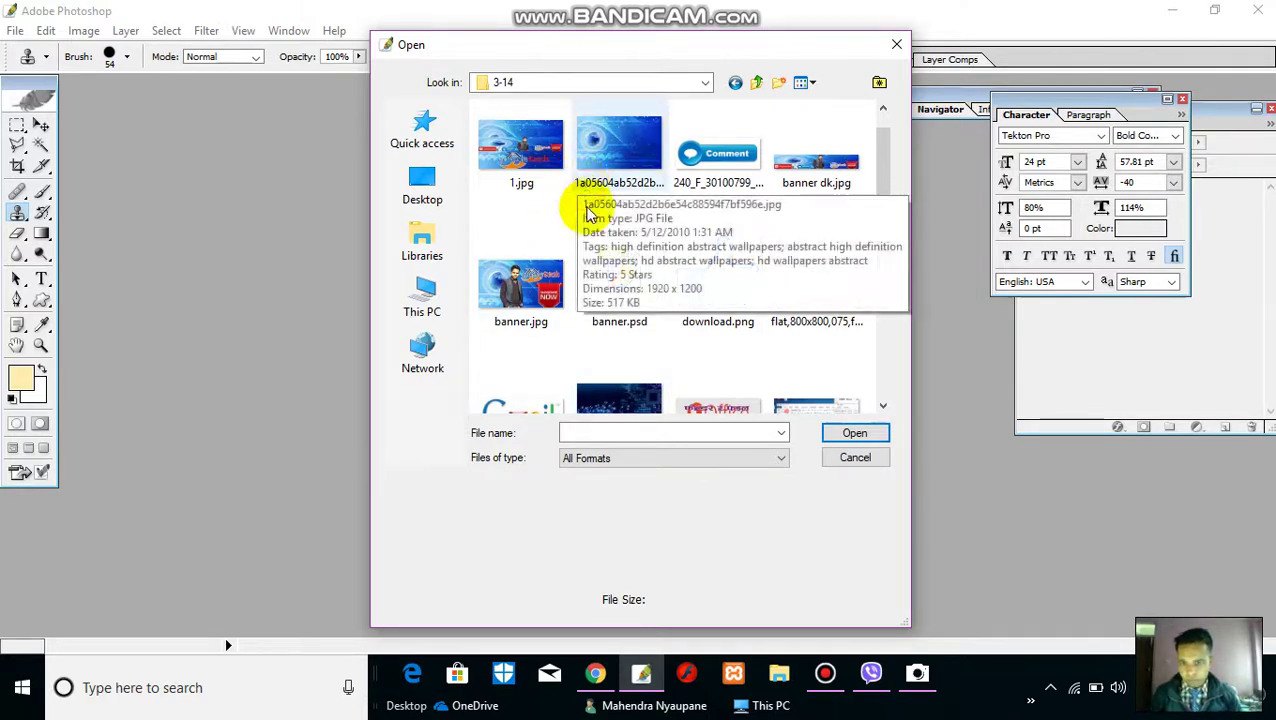
{"action": "scroll", "coordinate": [700, 160], "scroll_direction": "down", "scroll_amount": 3}
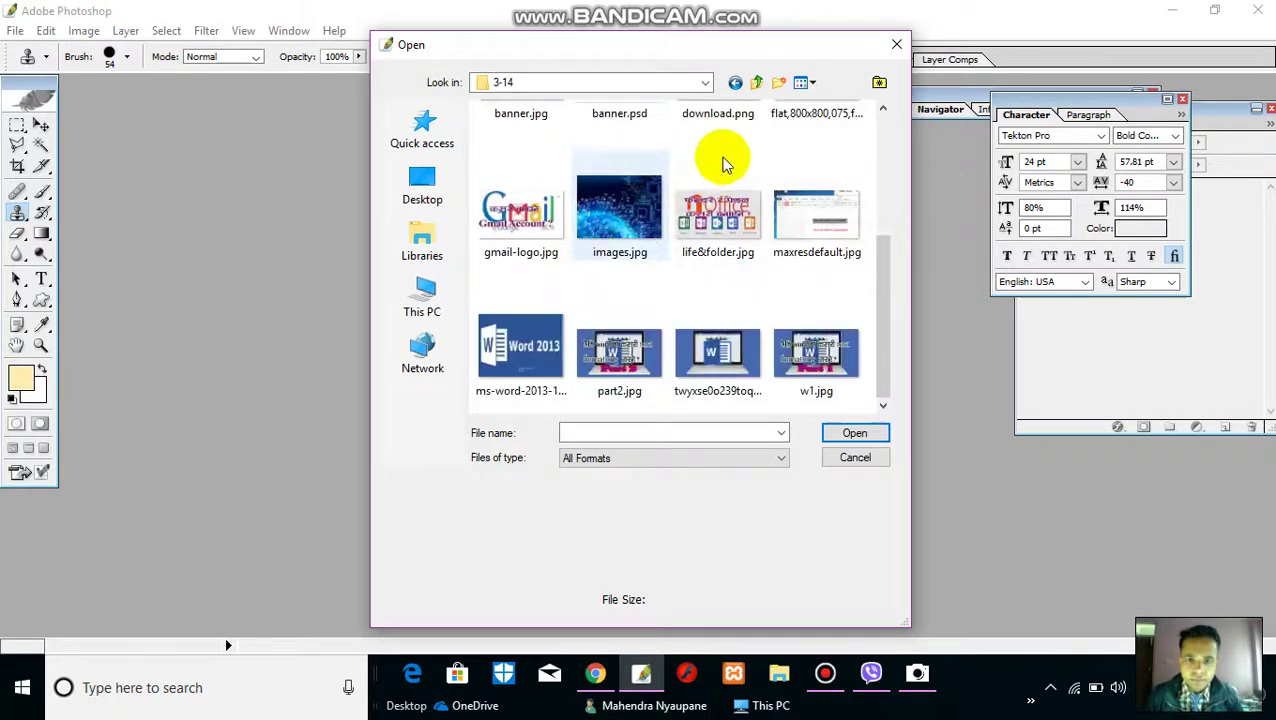
{"action": "scroll", "coordinate": [721, 157], "scroll_direction": "up", "scroll_amount": 3}
{"action": "left_click", "coordinate": [896, 45]}
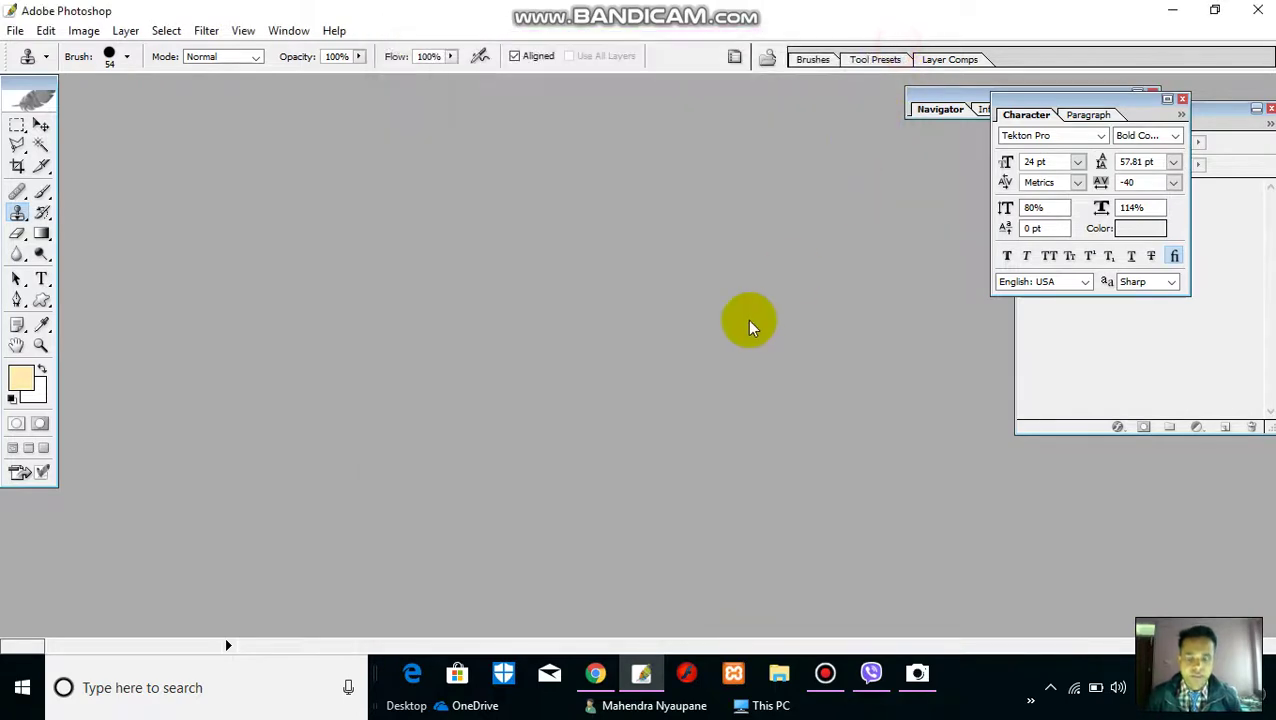
Step: In Chrome, go to google.com.np and search for 'nepal'
{"action": "left_click", "coordinate": [600, 684]}
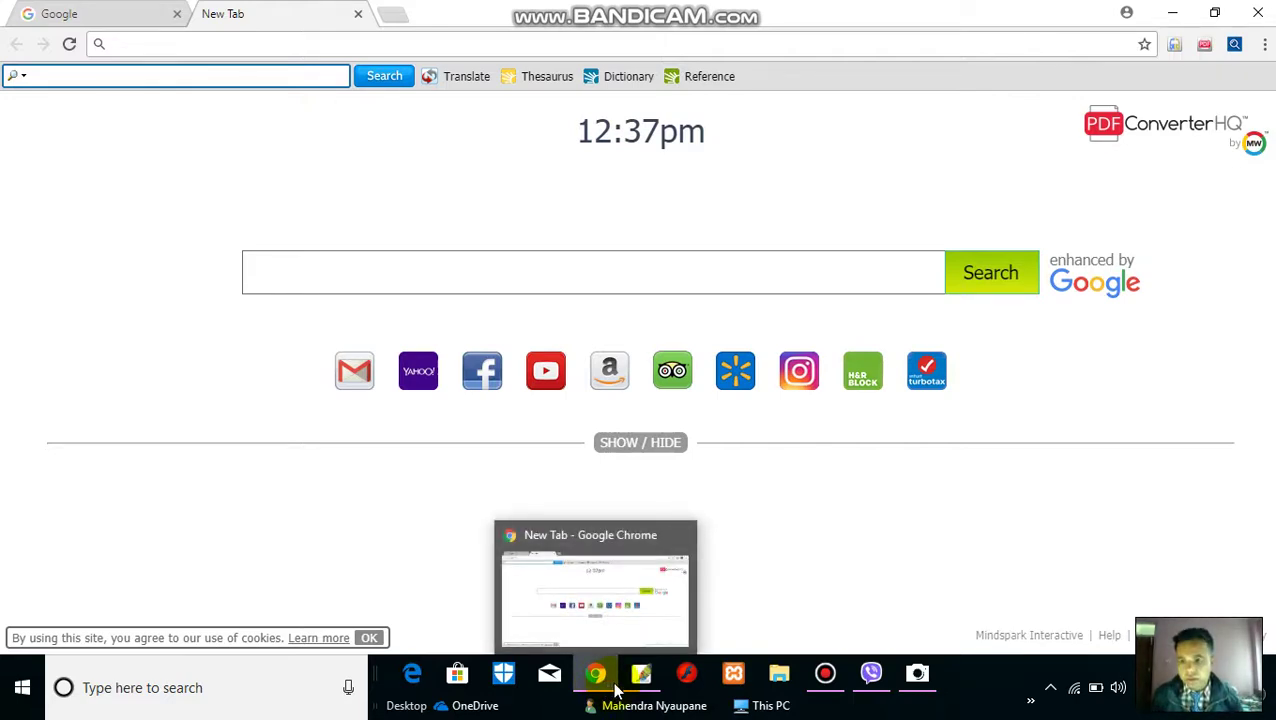
{"action": "left_click", "coordinate": [312, 42]}
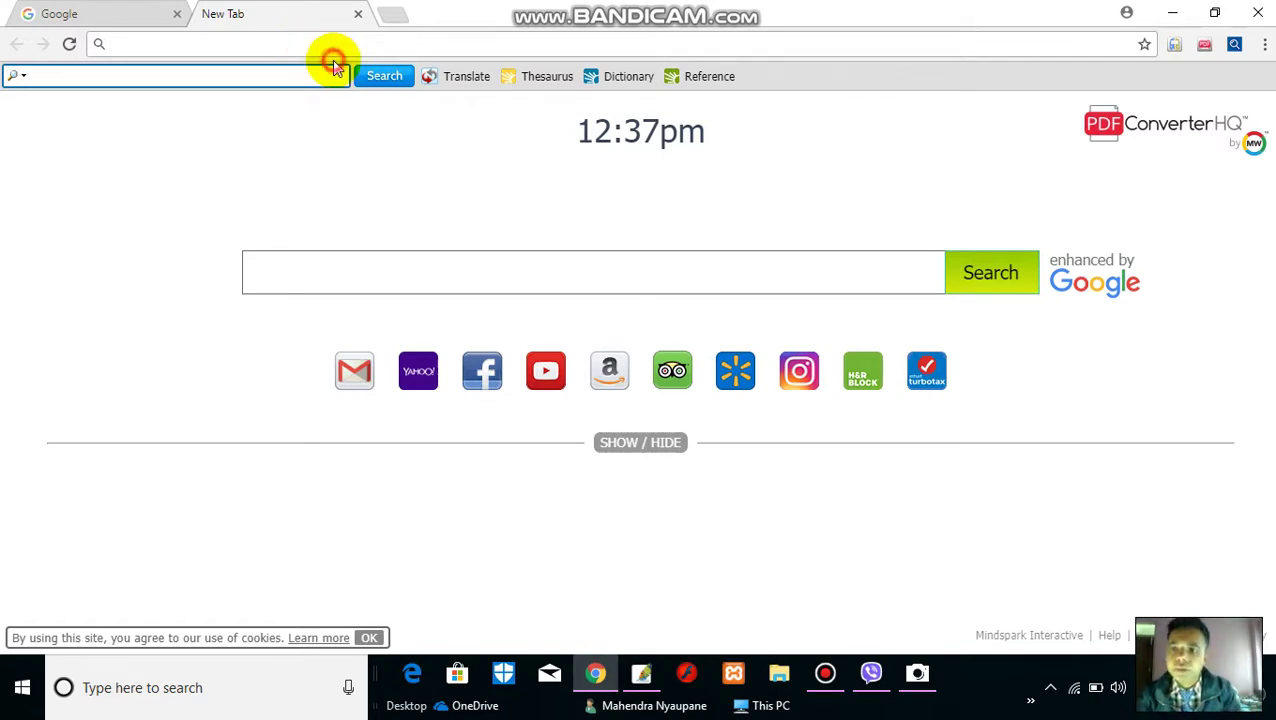
{"action": "type", "text": "g"}
{"action": "left_click", "coordinate": [335, 67]}
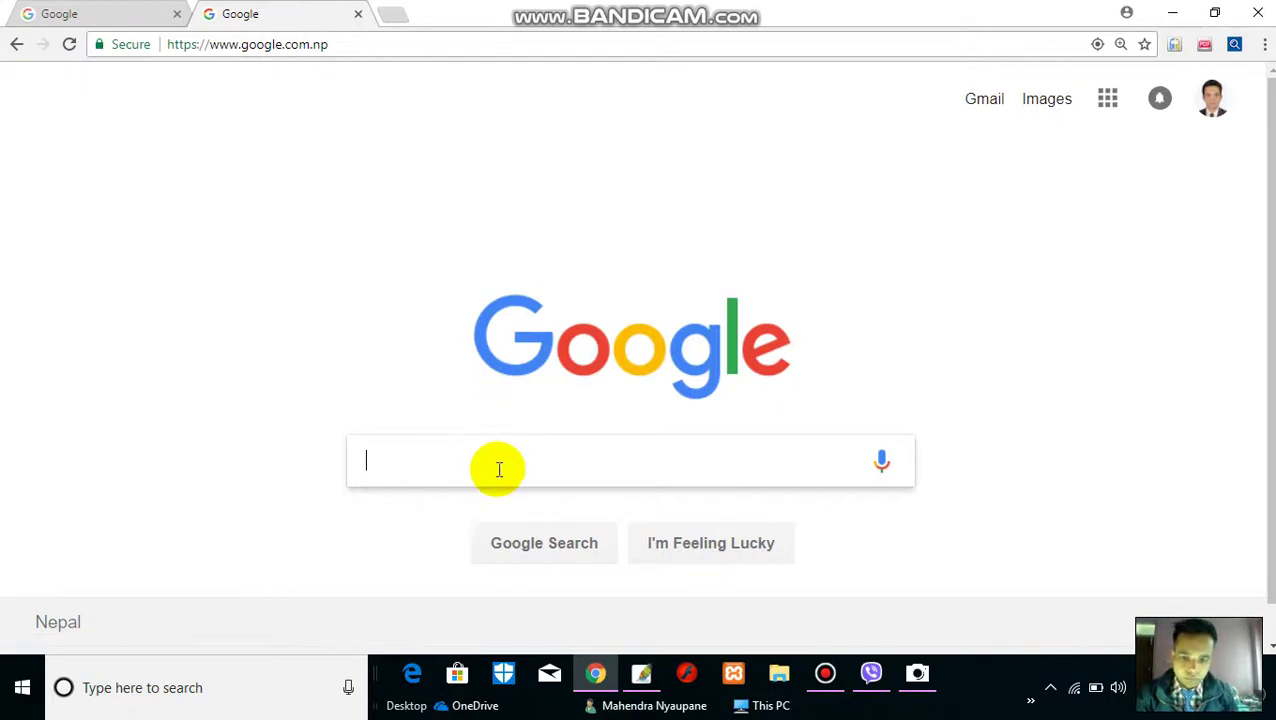
{"action": "type", "text": "ne"}
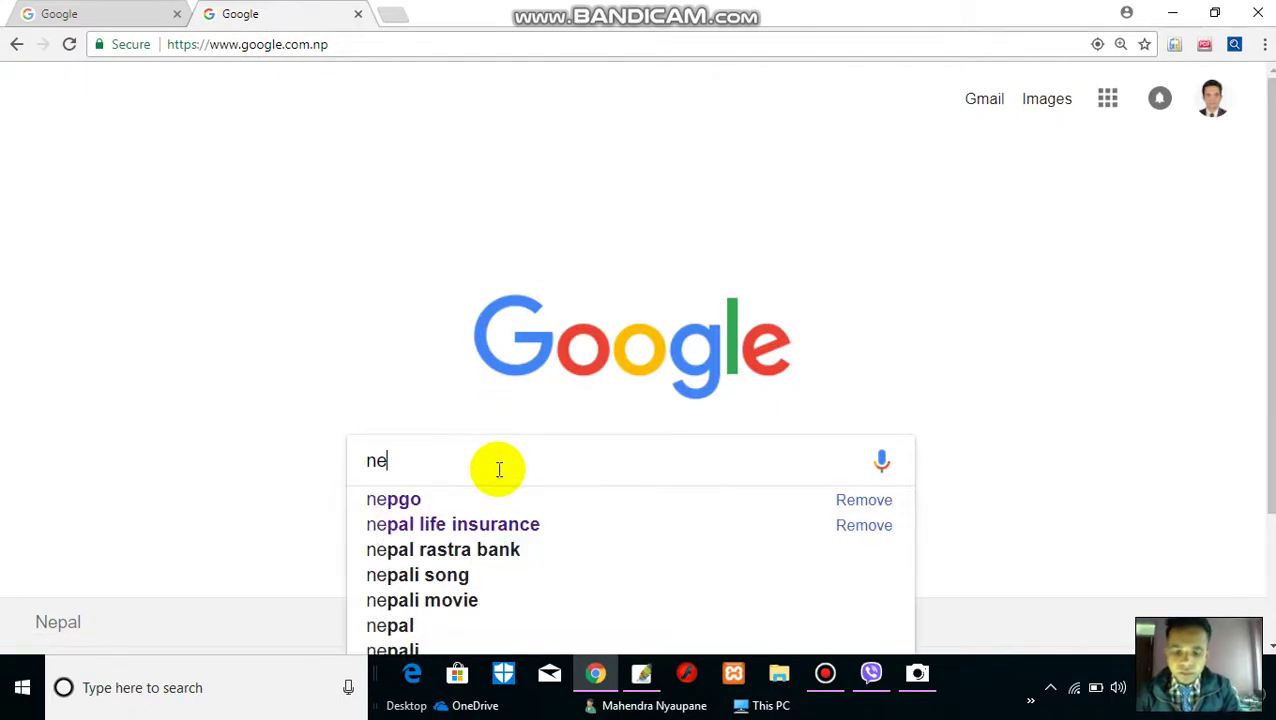
{"action": "type", "text": "pal"}
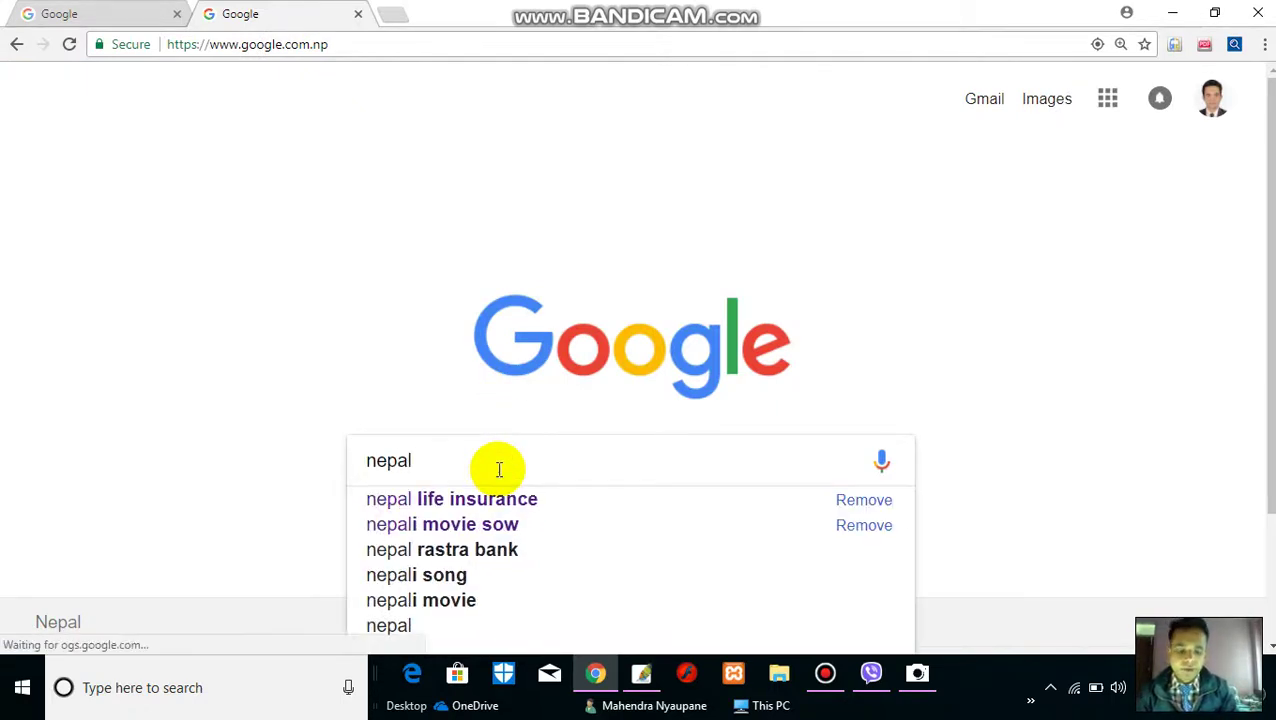
{"action": "key", "text": "Return"}
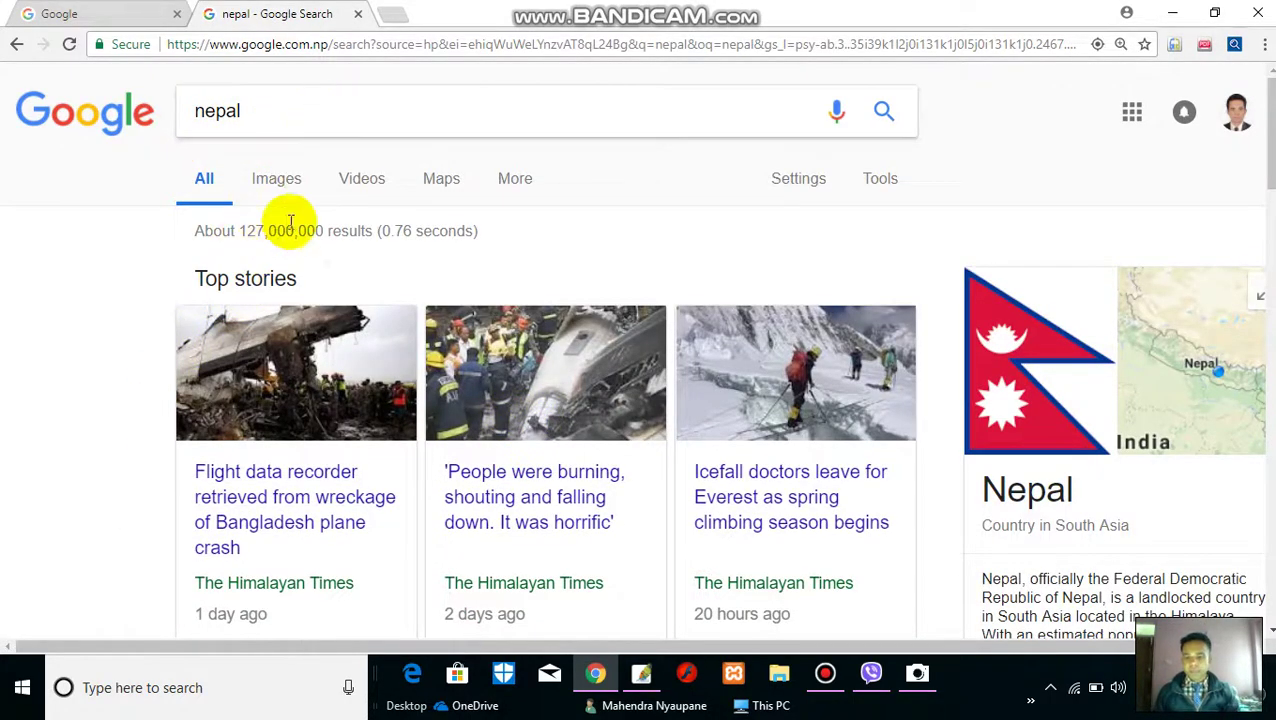
Step: Switch to Nepal image results, scroll down, and preview the rubble photo
{"action": "left_click", "coordinate": [280, 180]}
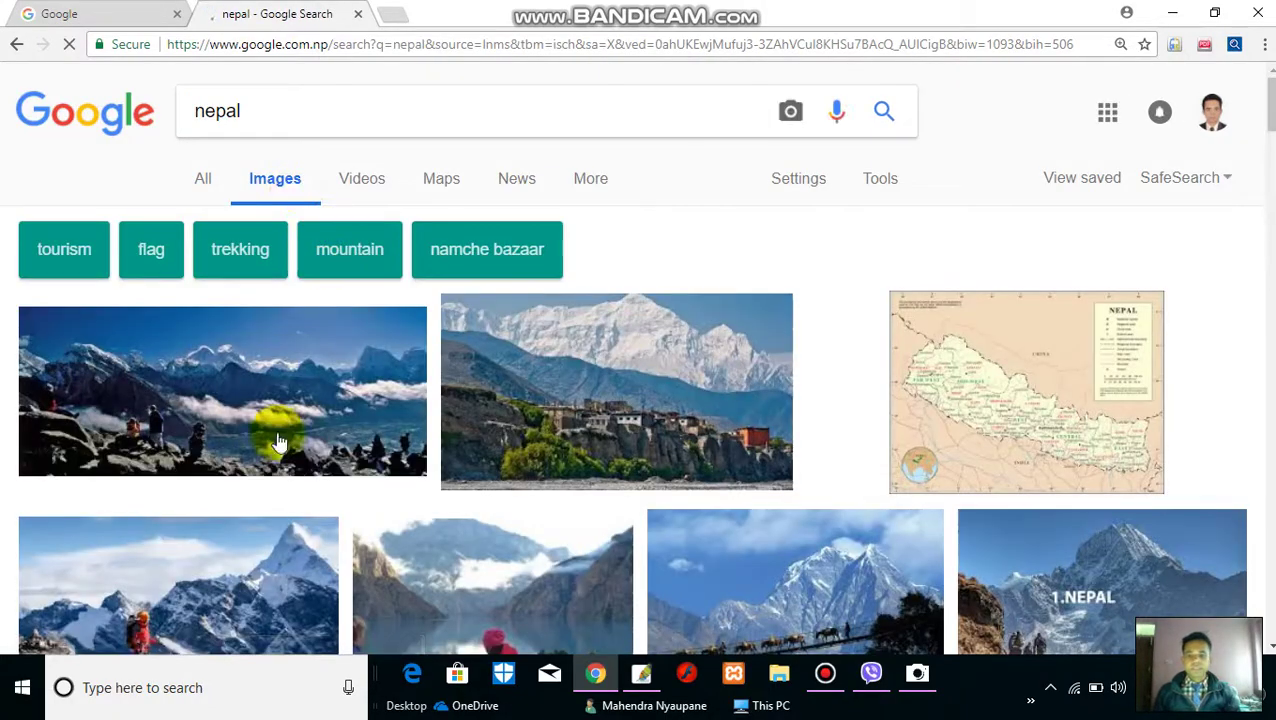
{"action": "scroll", "coordinate": [408, 436], "scroll_direction": "down", "scroll_amount": 4}
{"action": "scroll", "coordinate": [413, 422], "scroll_direction": "down", "scroll_amount": 4}
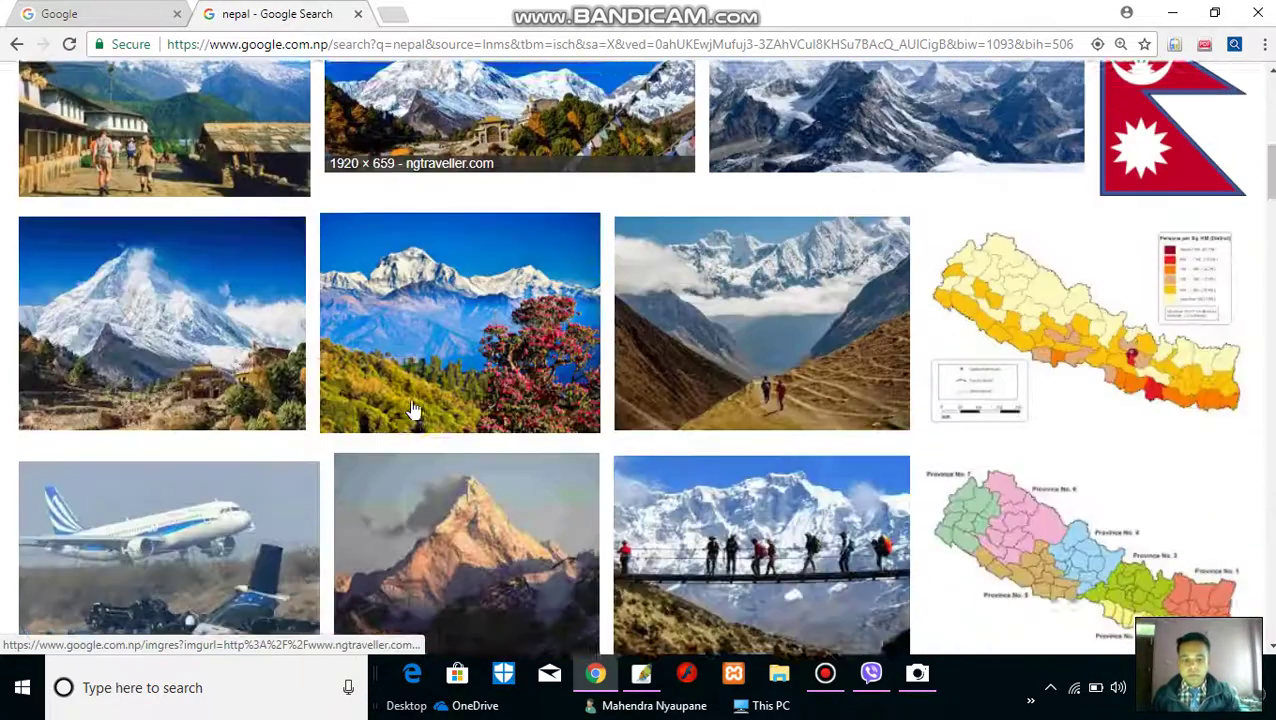
{"action": "scroll", "coordinate": [413, 405], "scroll_direction": "up", "scroll_amount": 2}
{"action": "scroll", "coordinate": [413, 408], "scroll_direction": "down", "scroll_amount": 2}
{"action": "scroll", "coordinate": [408, 412], "scroll_direction": "down", "scroll_amount": 4}
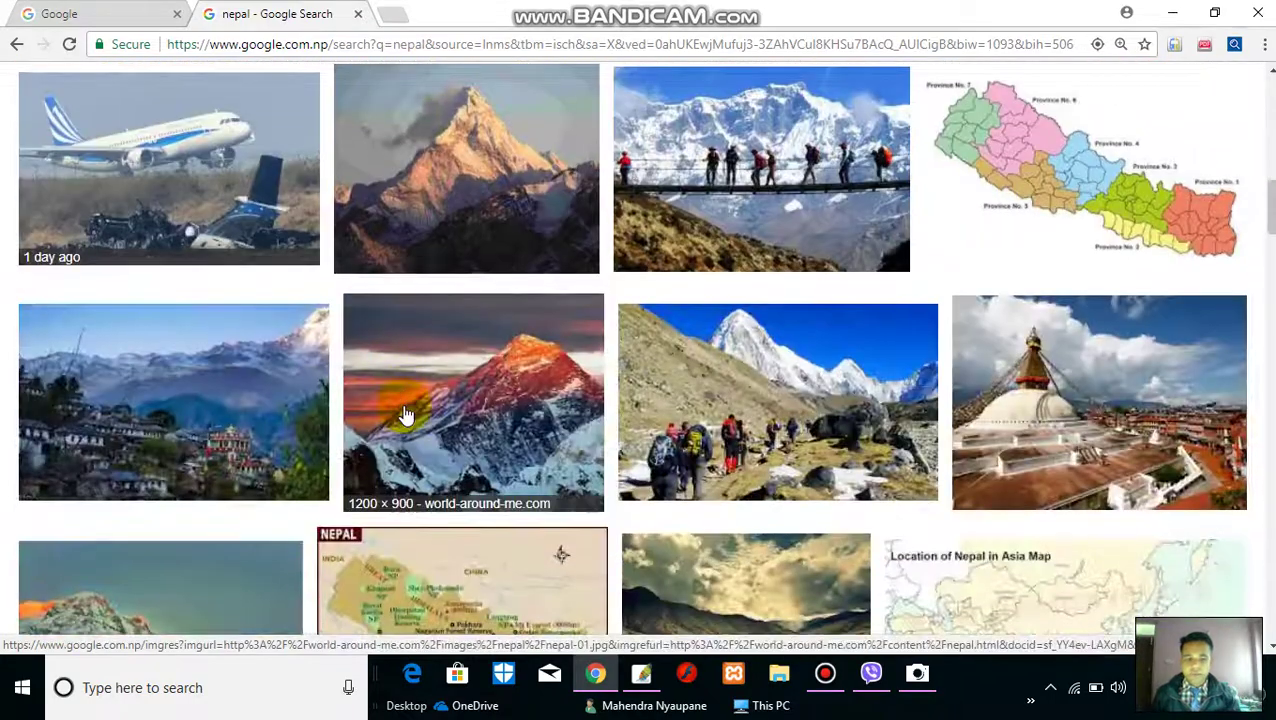
{"action": "scroll", "coordinate": [405, 415], "scroll_direction": "down", "scroll_amount": 2}
{"action": "scroll", "coordinate": [405, 413], "scroll_direction": "down", "scroll_amount": 2}
{"action": "scroll", "coordinate": [405, 413], "scroll_direction": "down", "scroll_amount": 3}
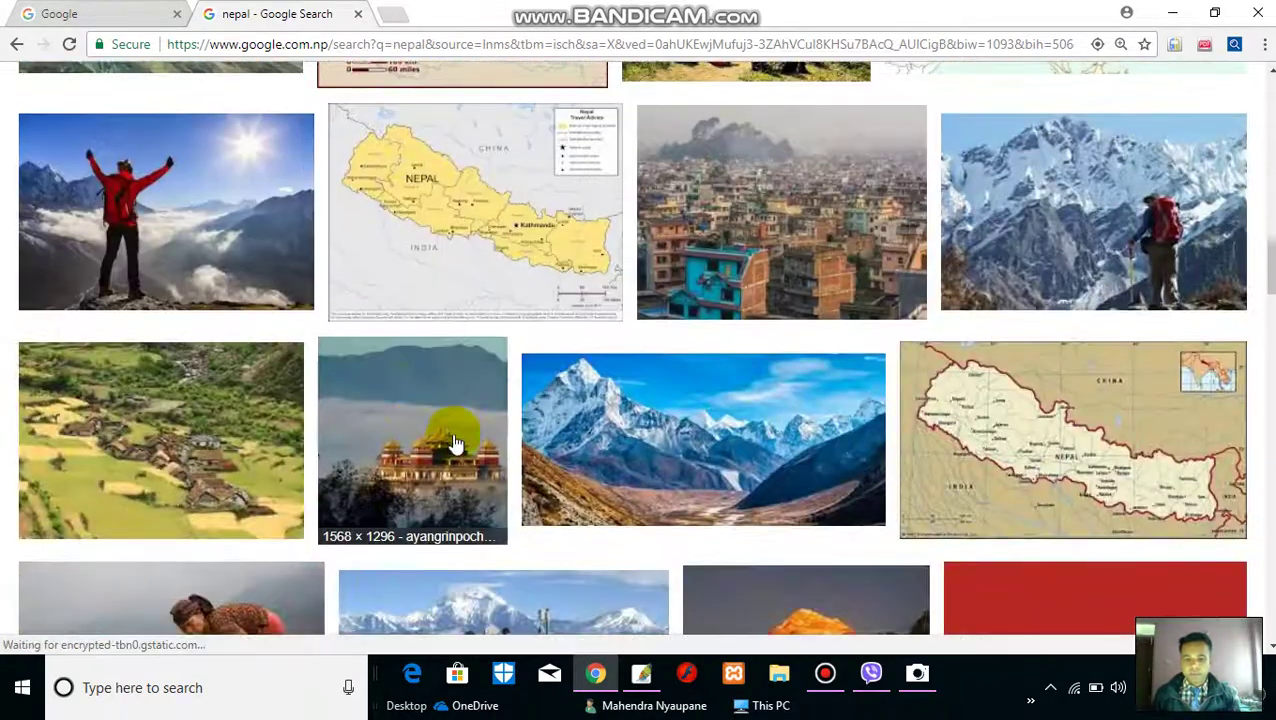
{"action": "scroll", "coordinate": [452, 435], "scroll_direction": "down", "scroll_amount": 3}
{"action": "scroll", "coordinate": [447, 421], "scroll_direction": "down", "scroll_amount": 1}
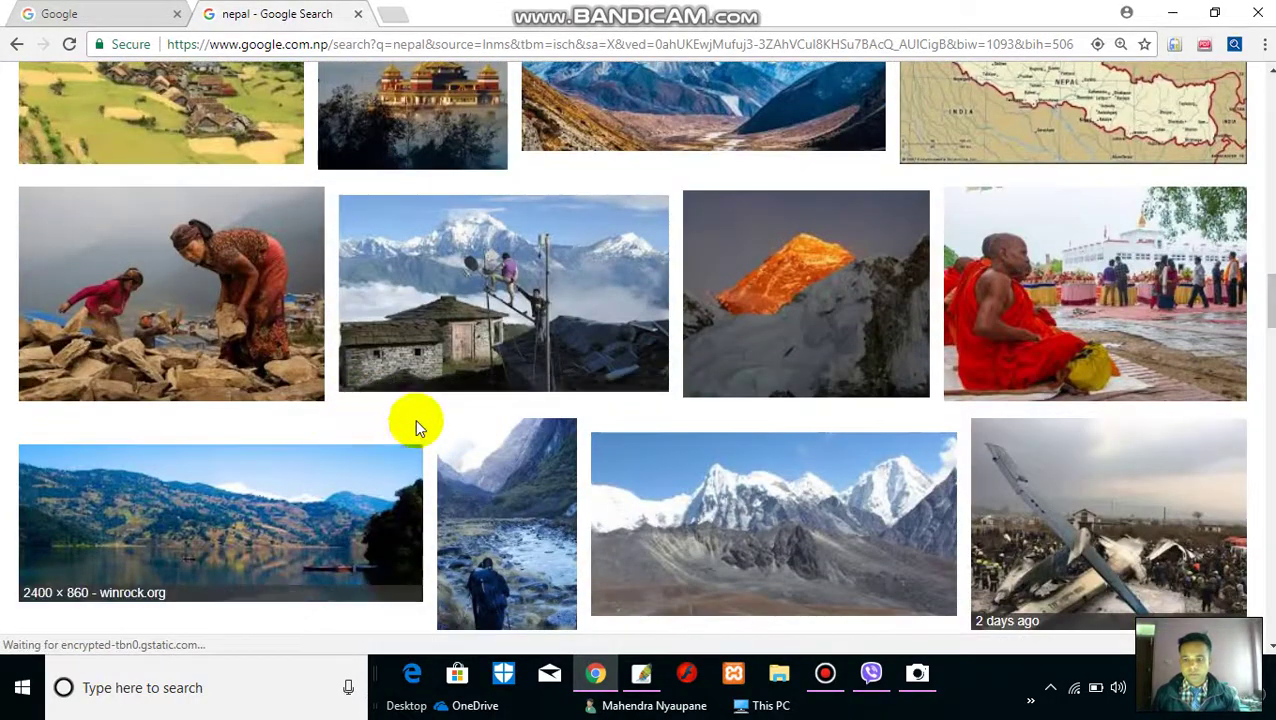
{"action": "scroll", "coordinate": [338, 389], "scroll_direction": "down", "scroll_amount": 3}
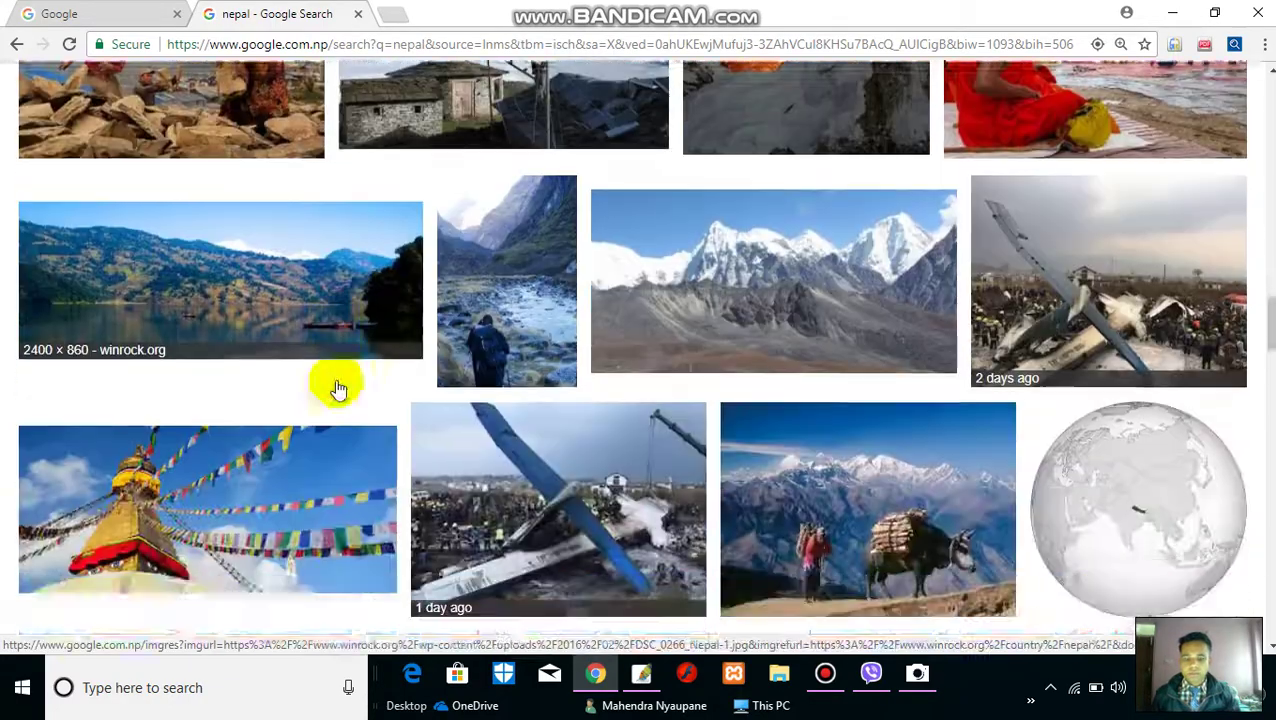
{"action": "scroll", "coordinate": [340, 390], "scroll_direction": "down", "scroll_amount": 2}
{"action": "scroll", "coordinate": [353, 399], "scroll_direction": "down", "scroll_amount": 1}
{"action": "scroll", "coordinate": [355, 400], "scroll_direction": "down", "scroll_amount": 1}
{"action": "scroll", "coordinate": [361, 406], "scroll_direction": "down", "scroll_amount": 2}
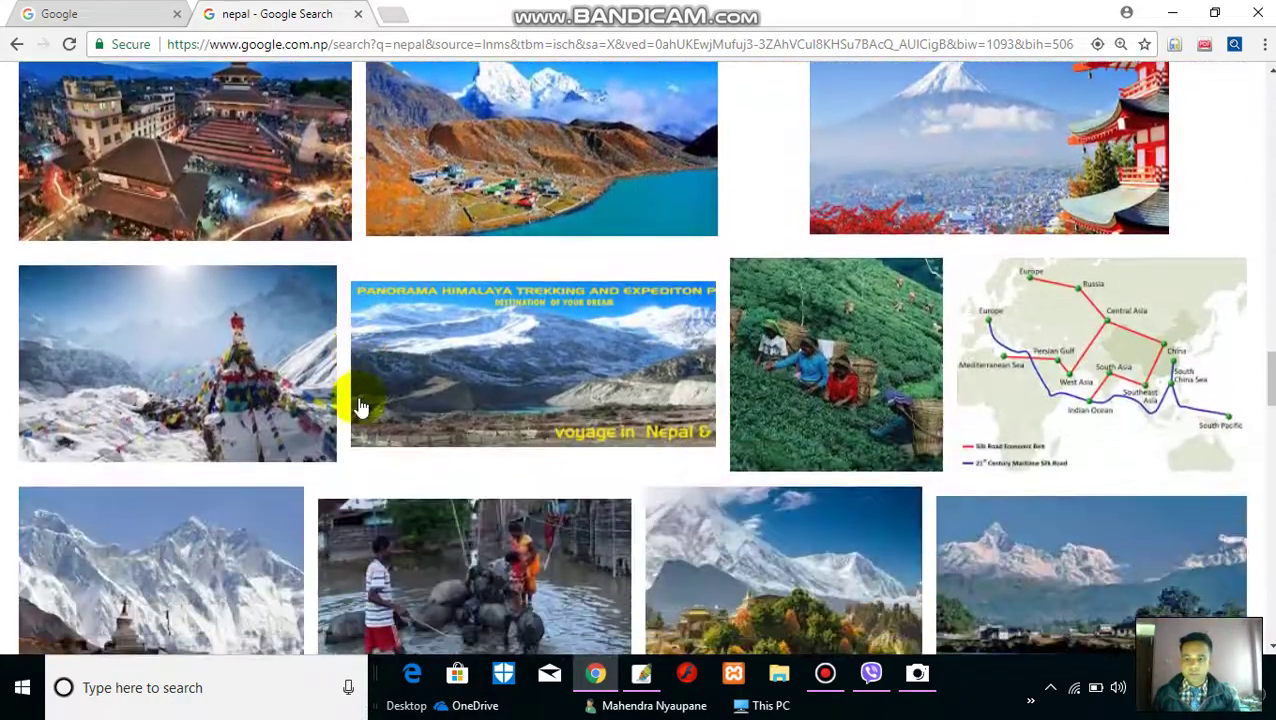
{"action": "scroll", "coordinate": [361, 406], "scroll_direction": "down", "scroll_amount": 1}
{"action": "scroll", "coordinate": [356, 404], "scroll_direction": "down", "scroll_amount": 3}
{"action": "scroll", "coordinate": [364, 393], "scroll_direction": "down", "scroll_amount": 3}
{"action": "scroll", "coordinate": [421, 427], "scroll_direction": "down", "scroll_amount": 3}
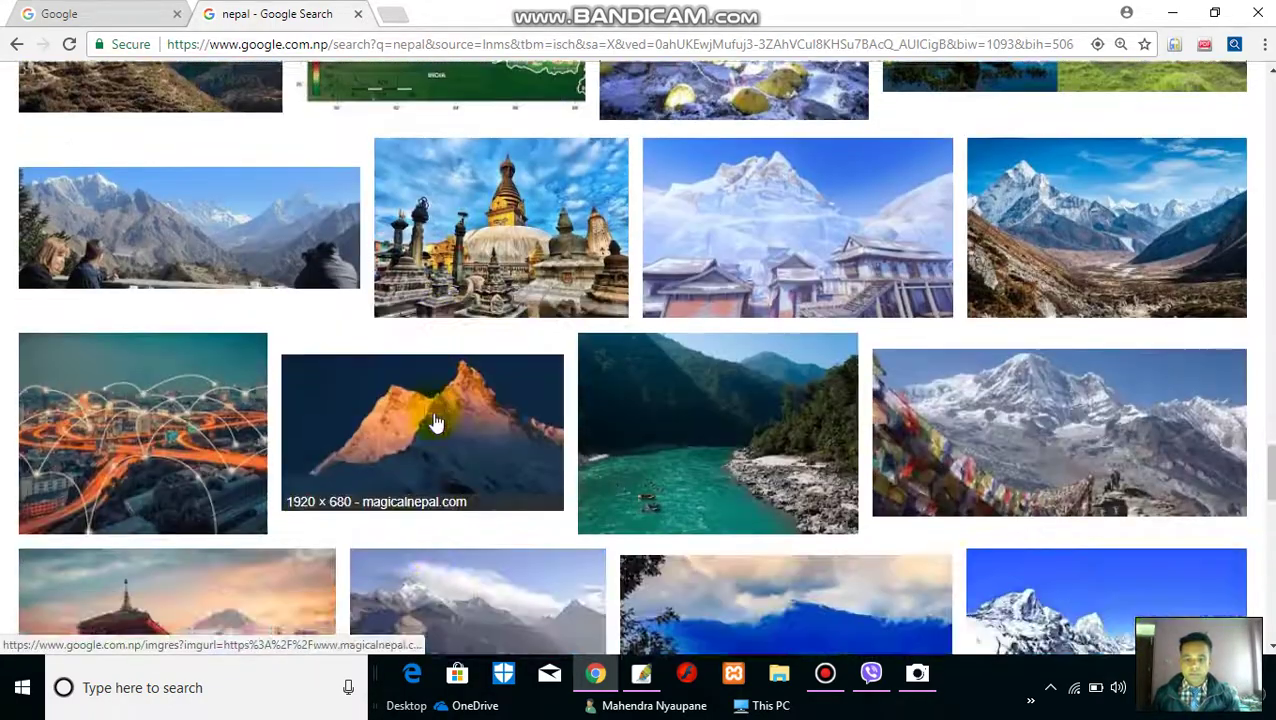
{"action": "scroll", "coordinate": [430, 418], "scroll_direction": "down", "scroll_amount": 4}
{"action": "scroll", "coordinate": [433, 418], "scroll_direction": "down", "scroll_amount": 4}
{"action": "scroll", "coordinate": [438, 410], "scroll_direction": "up", "scroll_amount": 2}
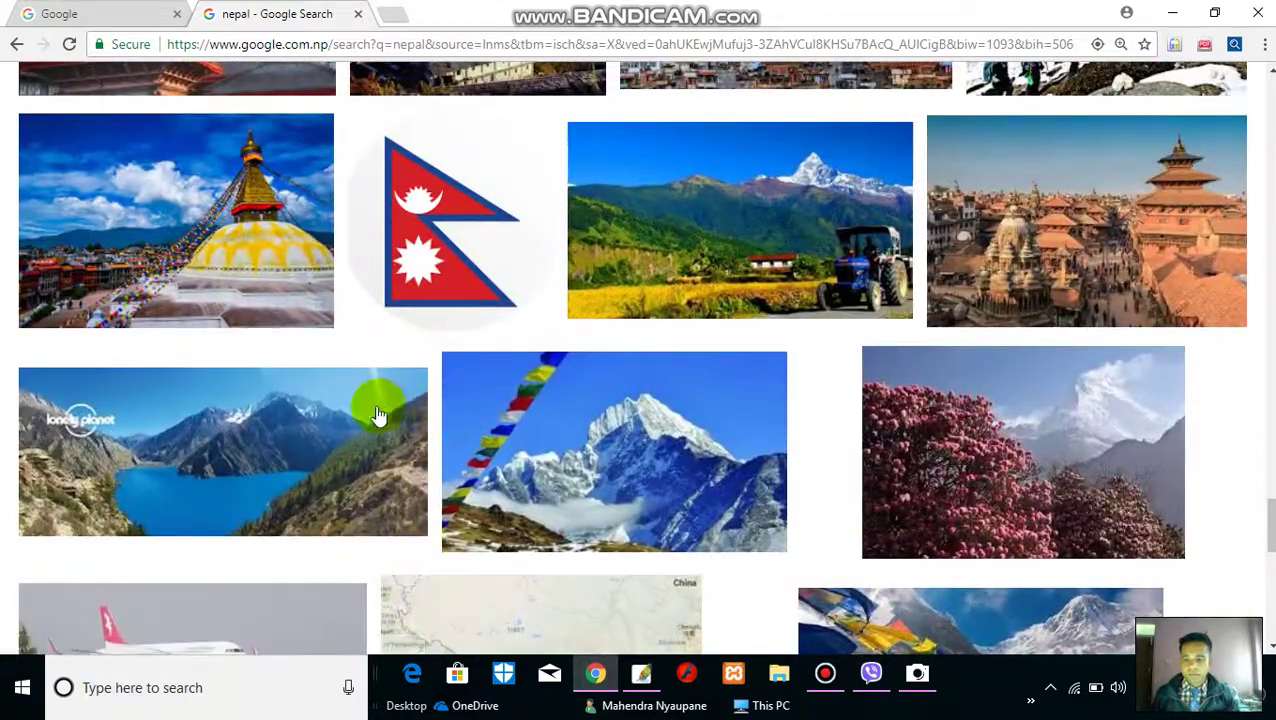
{"action": "scroll", "coordinate": [370, 412], "scroll_direction": "down", "scroll_amount": 2}
{"action": "scroll", "coordinate": [362, 408], "scroll_direction": "down", "scroll_amount": 1}
{"action": "scroll", "coordinate": [390, 410], "scroll_direction": "down", "scroll_amount": 2}
{"action": "scroll", "coordinate": [425, 415], "scroll_direction": "down", "scroll_amount": 2}
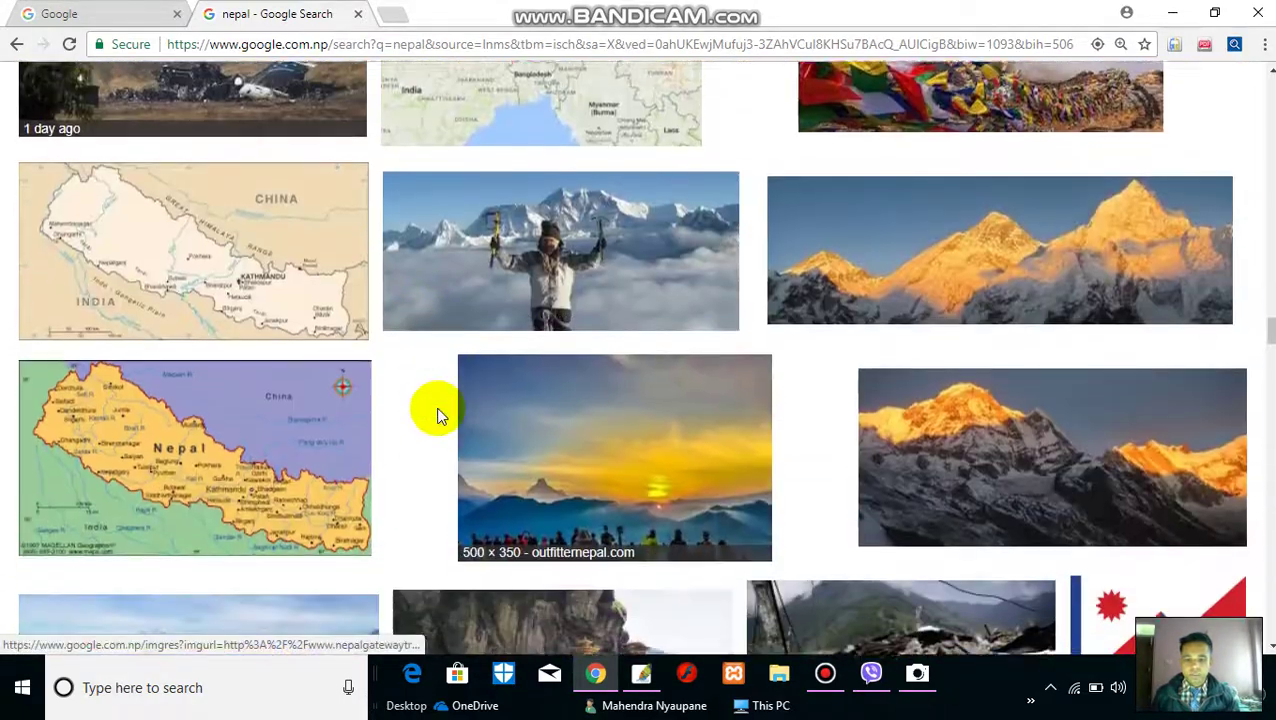
{"action": "scroll", "coordinate": [436, 412], "scroll_direction": "down", "scroll_amount": 1}
{"action": "scroll", "coordinate": [436, 412], "scroll_direction": "down", "scroll_amount": 2}
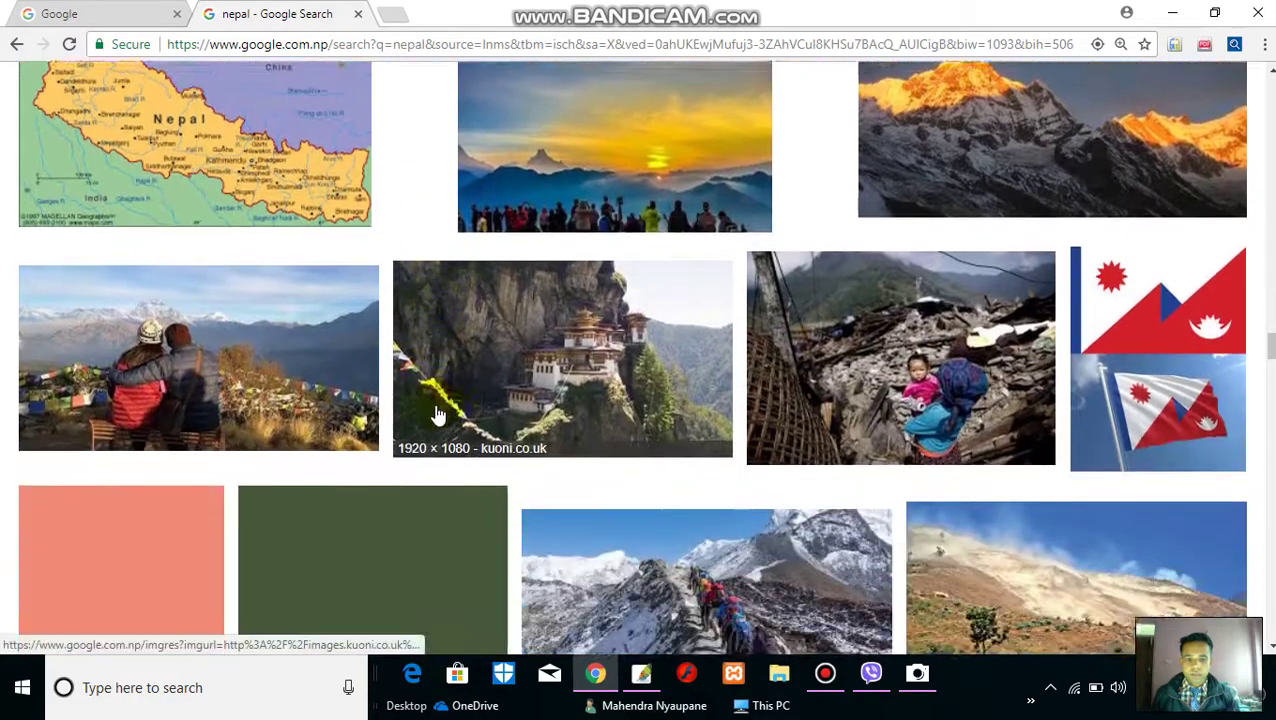
{"action": "scroll", "coordinate": [436, 412], "scroll_direction": "down", "scroll_amount": 2}
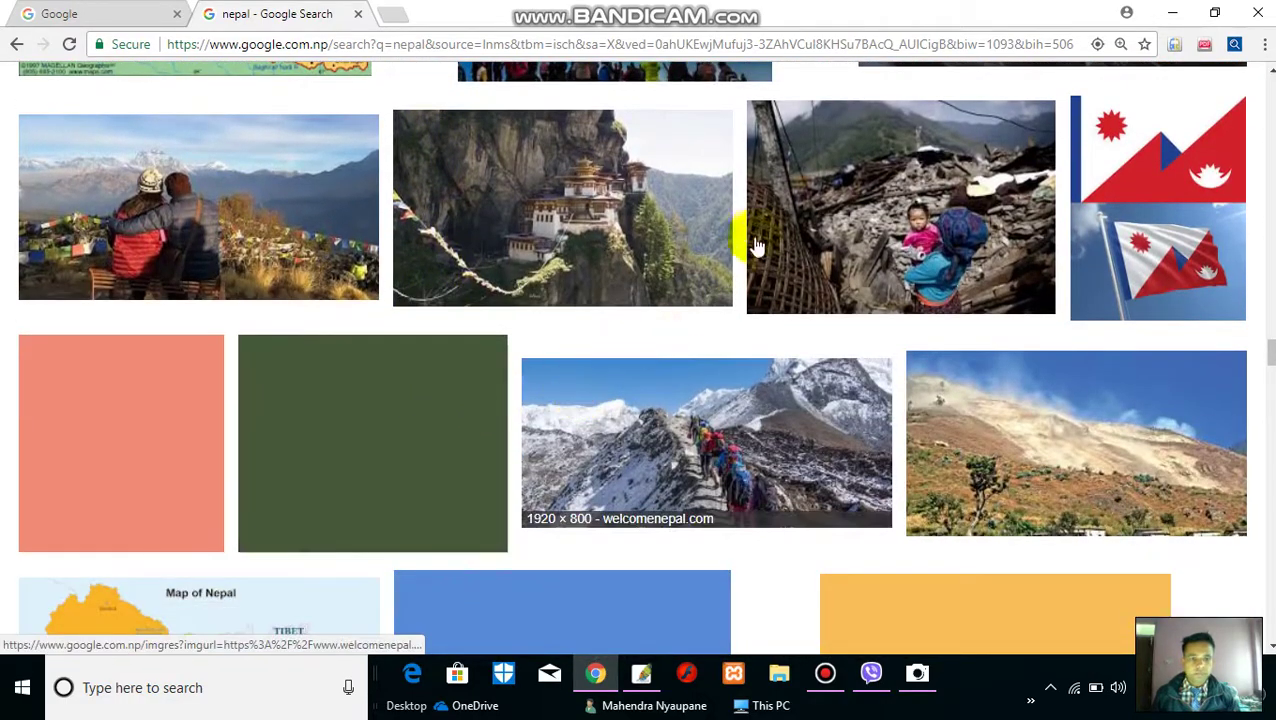
{"action": "scroll", "coordinate": [790, 250], "scroll_direction": "down", "scroll_amount": 2}
{"action": "scroll", "coordinate": [853, 279], "scroll_direction": "down", "scroll_amount": 2}
{"action": "scroll", "coordinate": [901, 287], "scroll_direction": "up", "scroll_amount": 3}
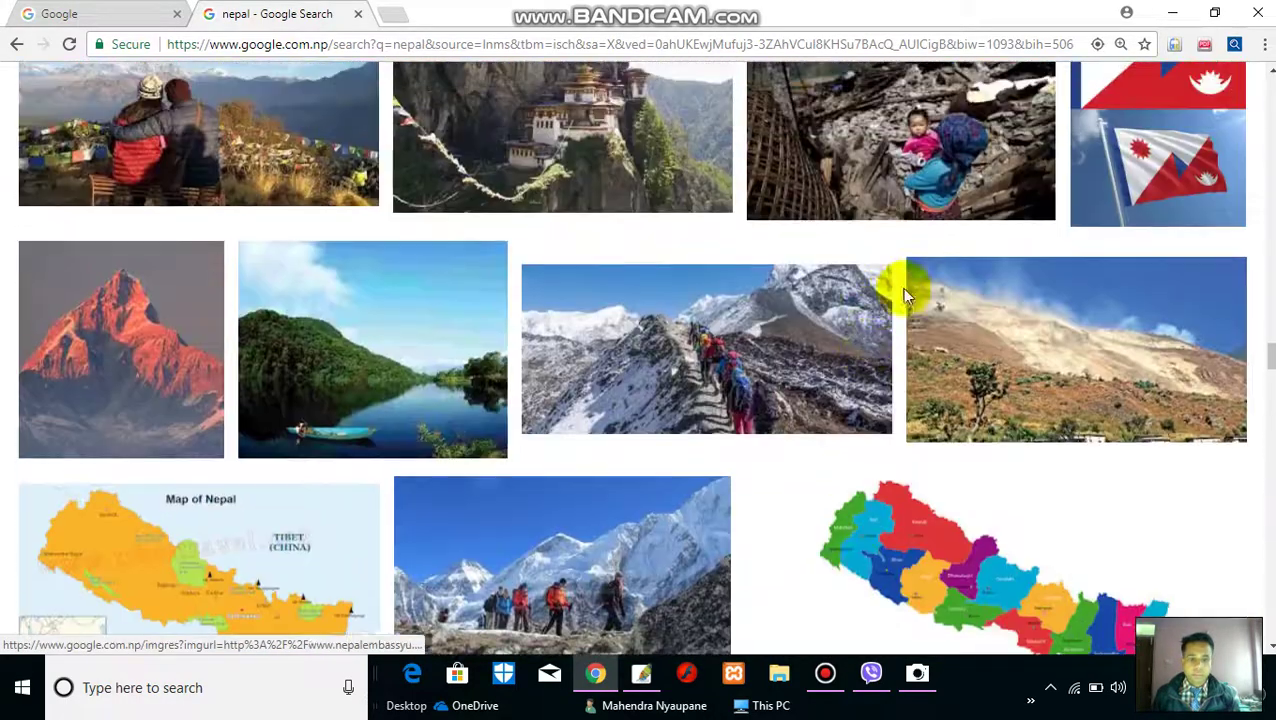
{"action": "scroll", "coordinate": [965, 325], "scroll_direction": "up", "scroll_amount": 2}
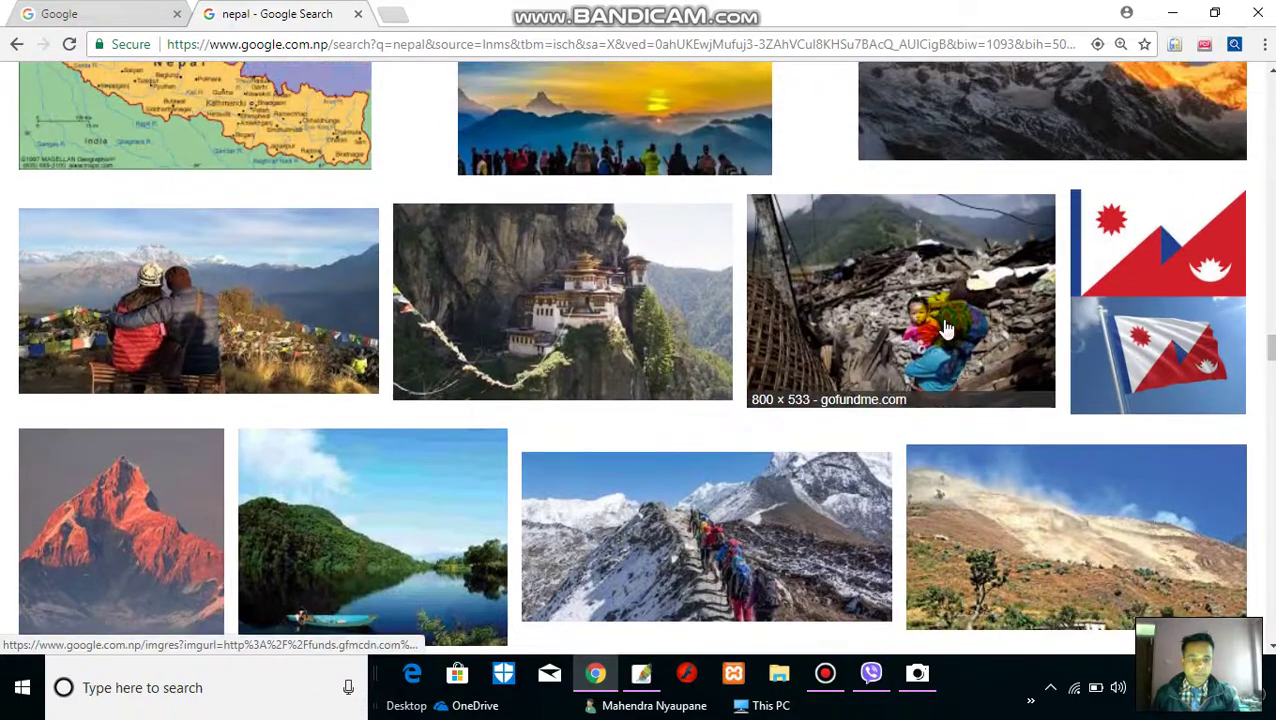
{"action": "left_click", "coordinate": [947, 328]}
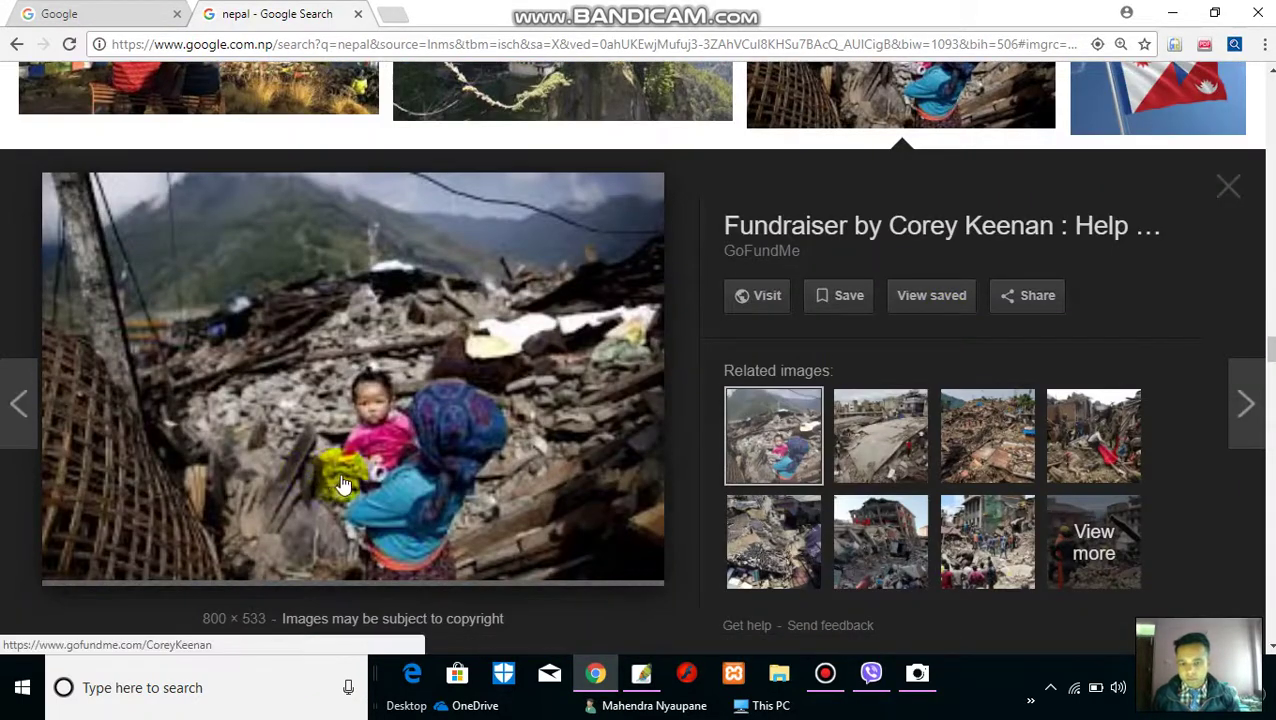
Step: Scroll further and open the 2000 × 1333 preview of the two girls photo
{"action": "scroll", "coordinate": [530, 409], "scroll_direction": "down", "scroll_amount": 2}
{"action": "scroll", "coordinate": [533, 410], "scroll_direction": "down", "scroll_amount": 2}
{"action": "scroll", "coordinate": [538, 410], "scroll_direction": "down", "scroll_amount": 2}
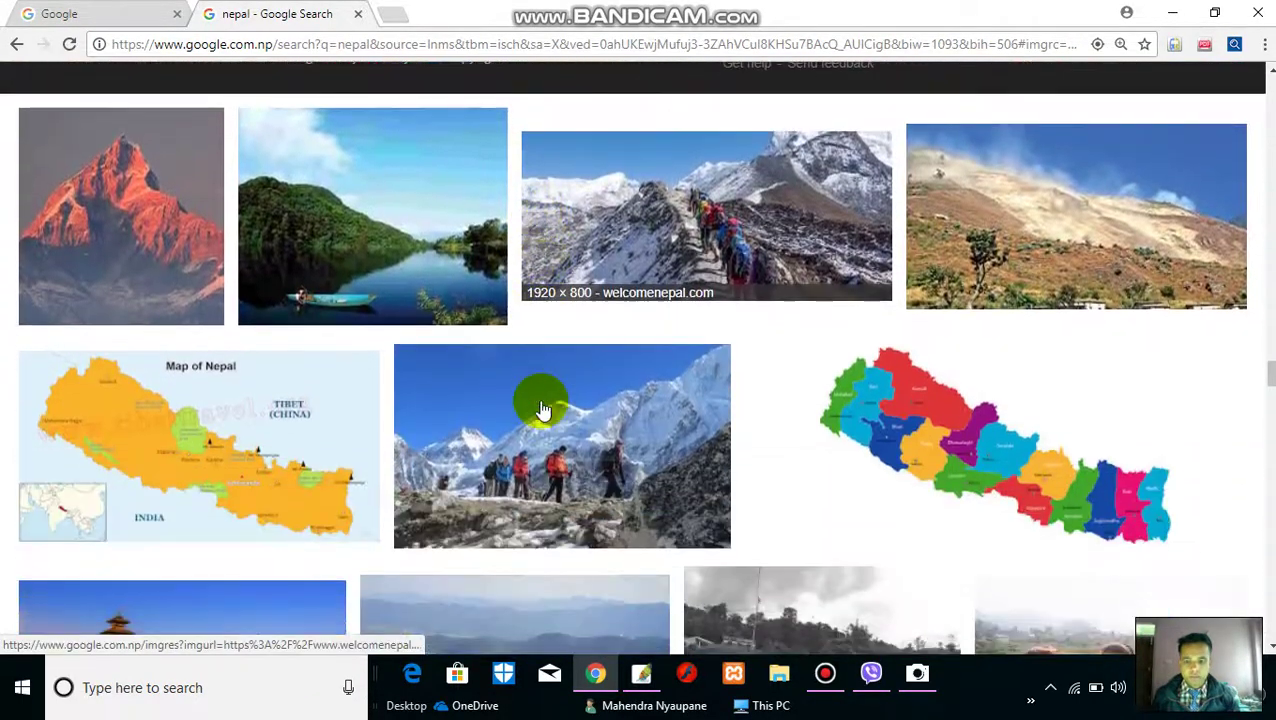
{"action": "scroll", "coordinate": [540, 410], "scroll_direction": "down", "scroll_amount": 2}
{"action": "scroll", "coordinate": [541, 407], "scroll_direction": "down", "scroll_amount": 1}
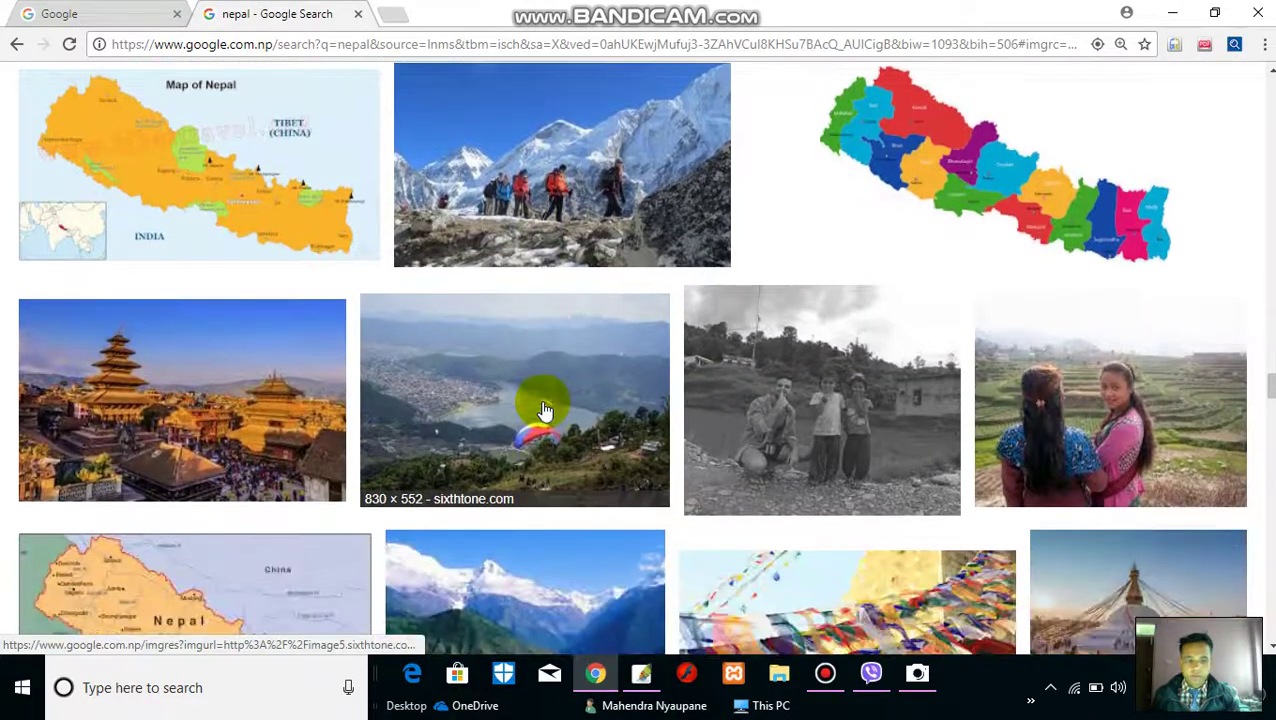
{"action": "left_click", "coordinate": [1030, 428]}
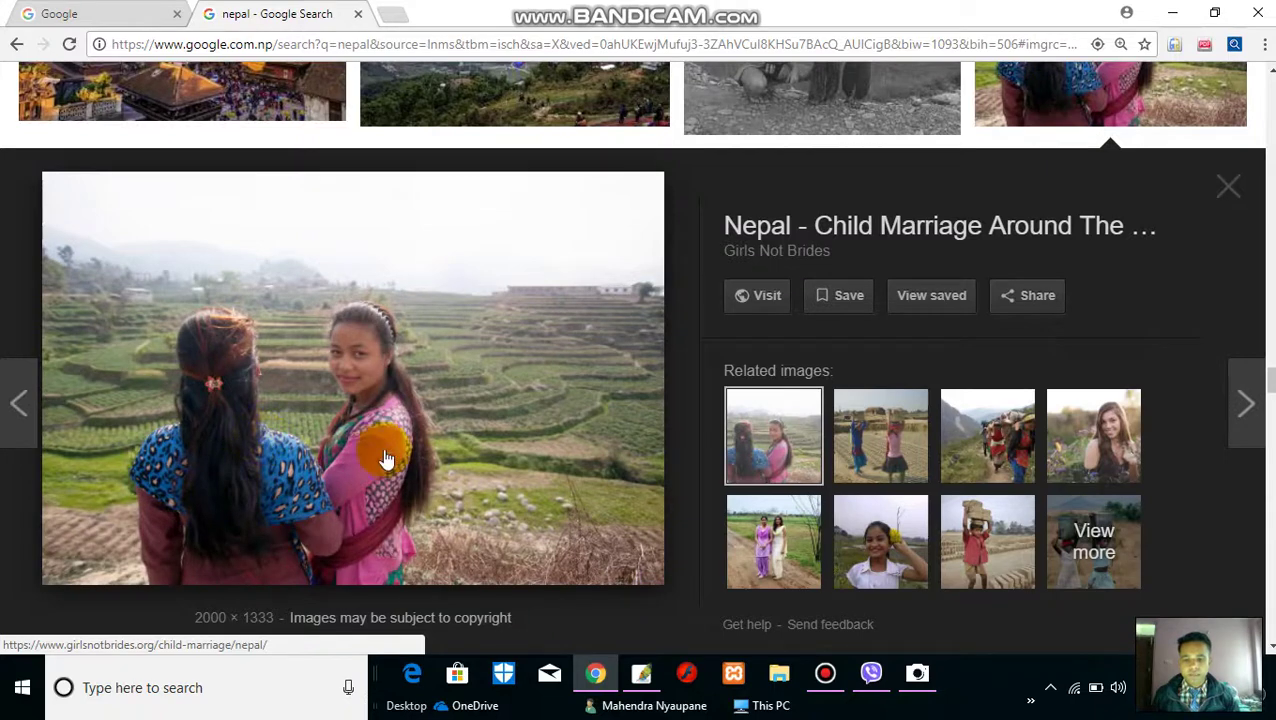
Step: Save the two-girls photo as a JPEG in Desktop > youtube > 3-14, then return to the Google tab
{"action": "right_click", "coordinate": [299, 300]}
{"action": "left_click", "coordinate": [378, 470]}
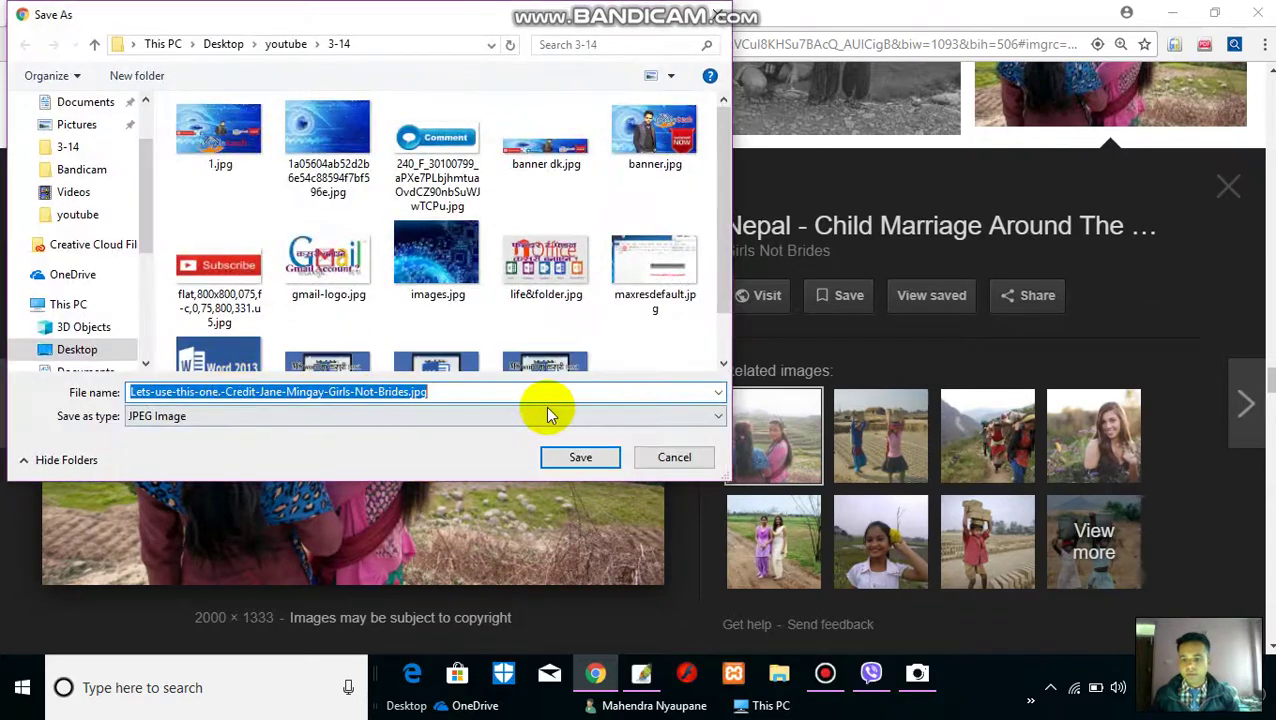
{"action": "scroll", "coordinate": [450, 307], "scroll_direction": "down", "scroll_amount": 1}
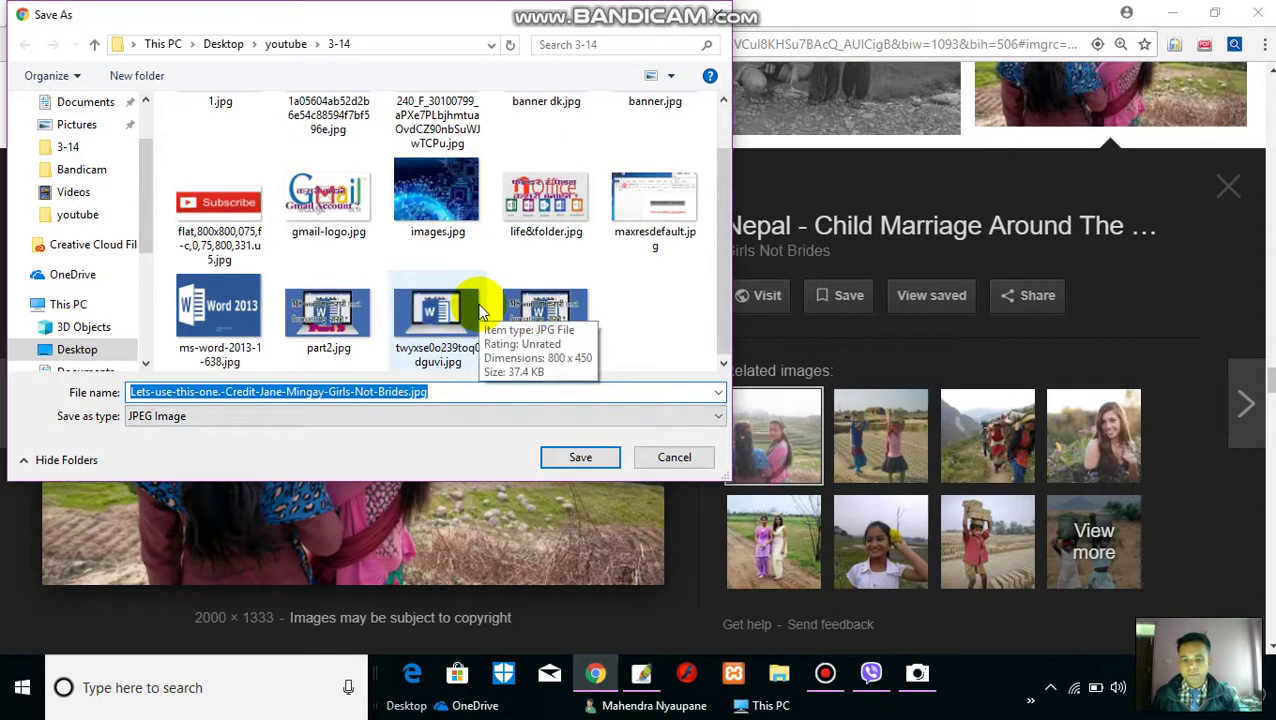
{"action": "scroll", "coordinate": [505, 325], "scroll_direction": "up", "scroll_amount": 1}
{"action": "scroll", "coordinate": [502, 338], "scroll_direction": "down", "scroll_amount": 1}
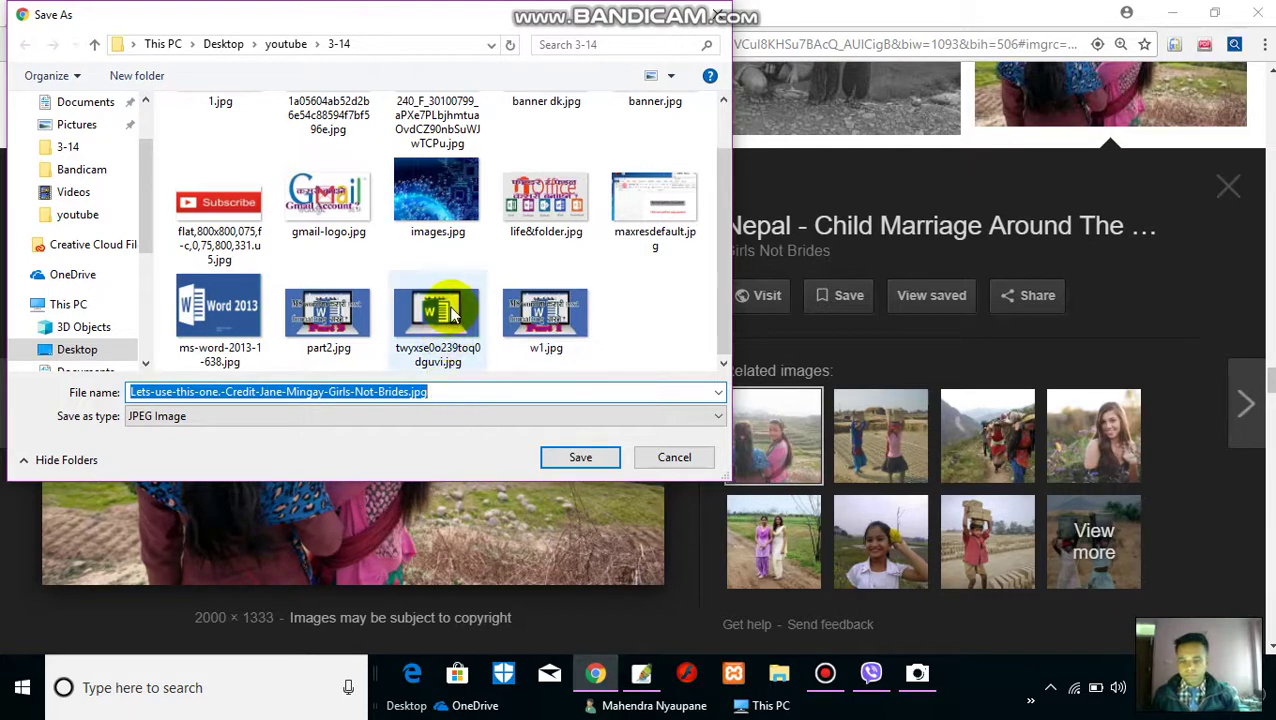
{"action": "left_click", "coordinate": [580, 457]}
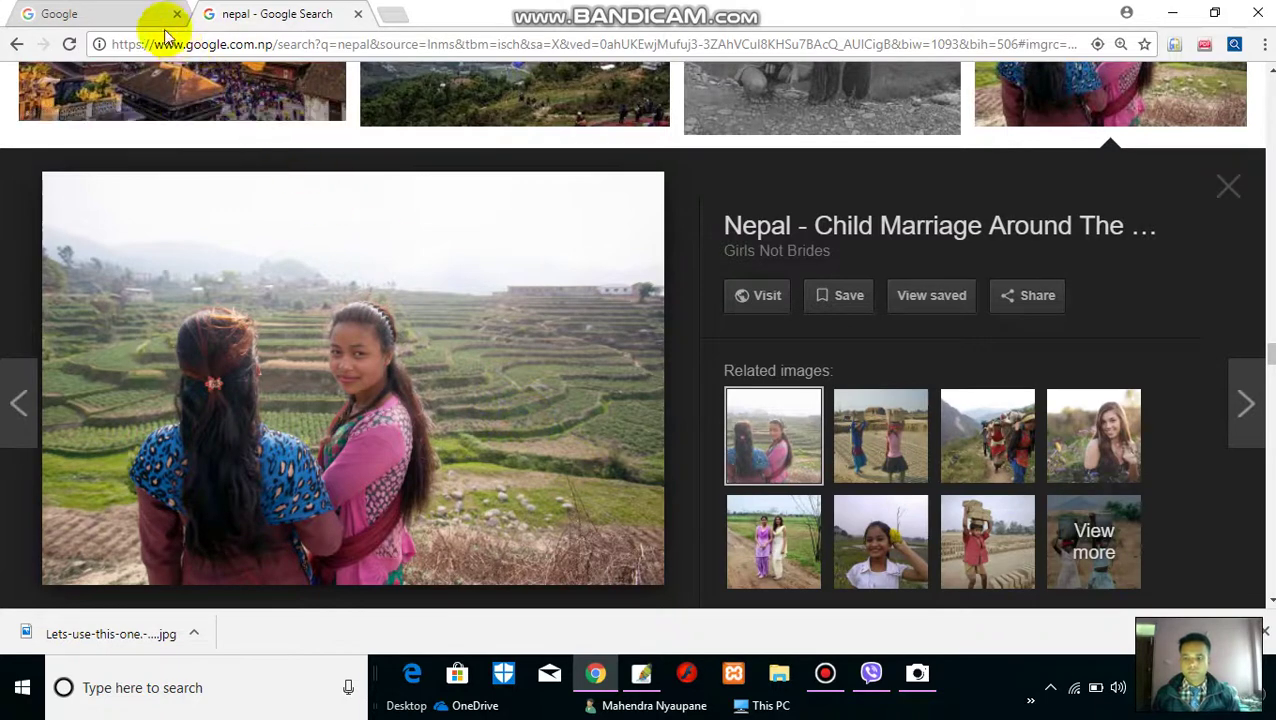
{"action": "left_click", "coordinate": [105, 14]}
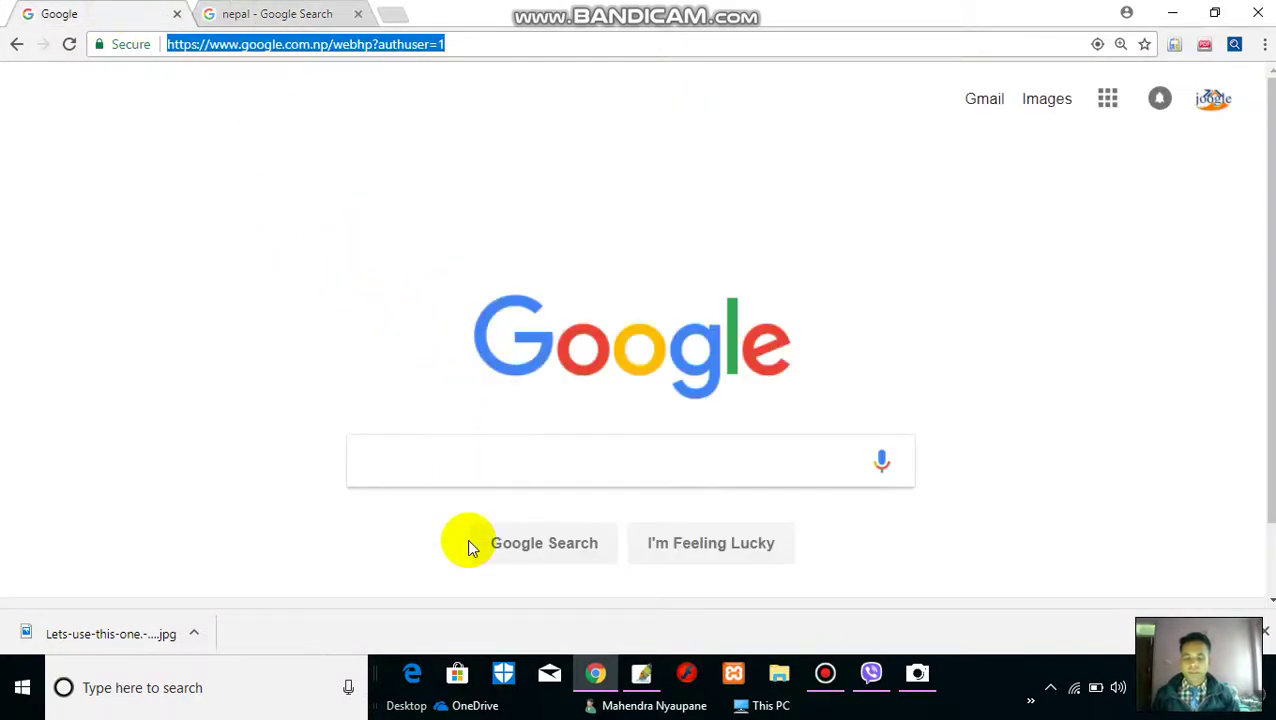
Step: In Photoshop, browse into 3-14 and select the girls photo, then cancel the dialog
{"action": "left_click", "coordinate": [640, 682]}
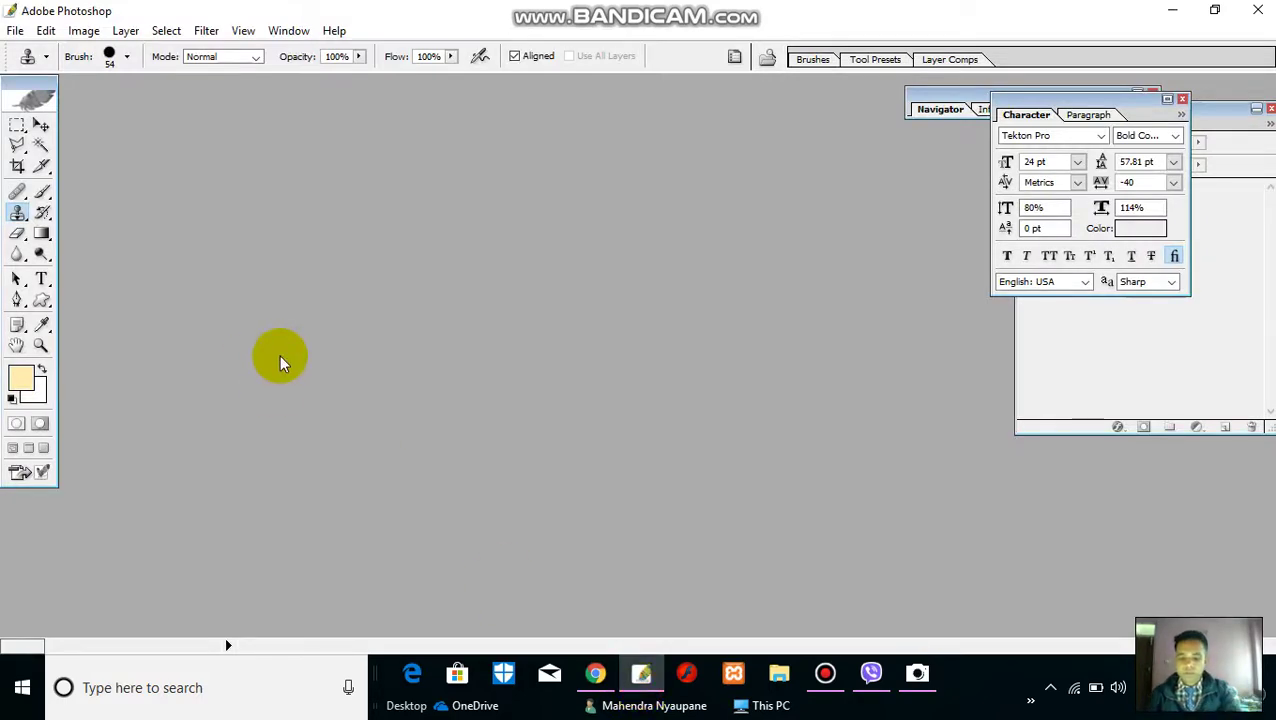
{"action": "double_click", "coordinate": [279, 357]}
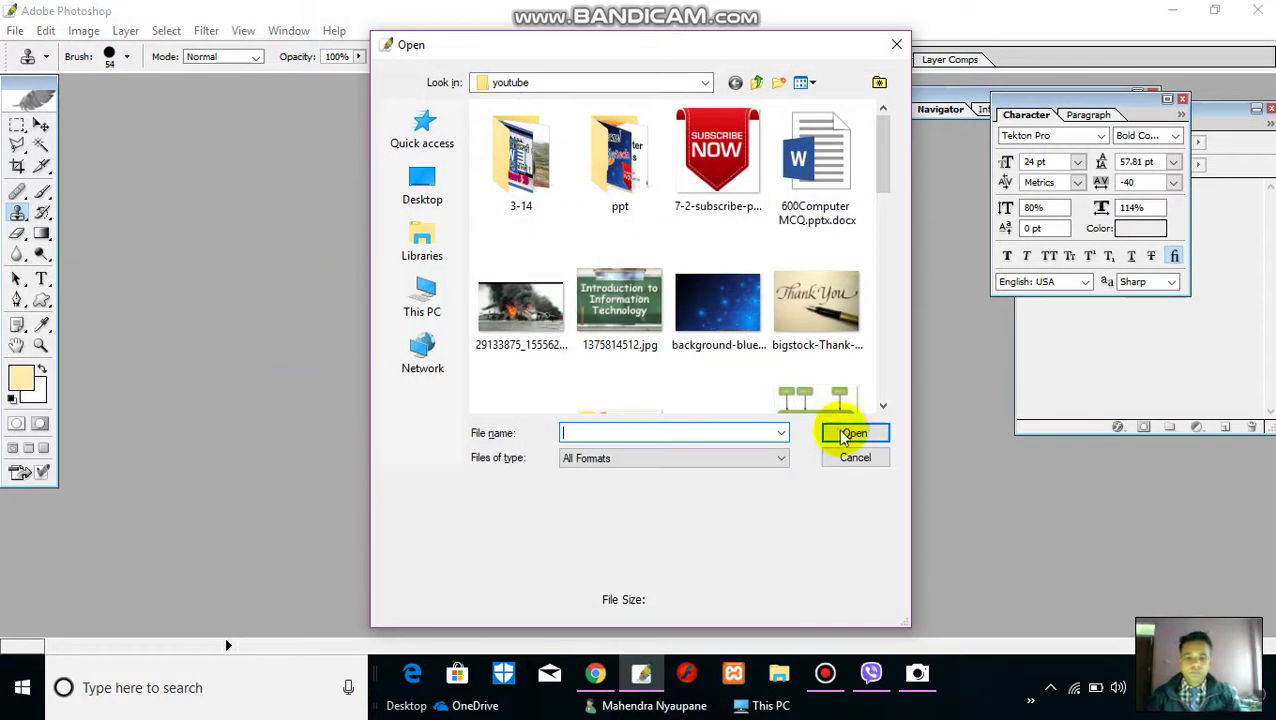
{"action": "scroll", "coordinate": [627, 250], "scroll_direction": "down", "scroll_amount": 3}
{"action": "scroll", "coordinate": [669, 250], "scroll_direction": "down", "scroll_amount": 3}
{"action": "scroll", "coordinate": [675, 264], "scroll_direction": "down", "scroll_amount": 3}
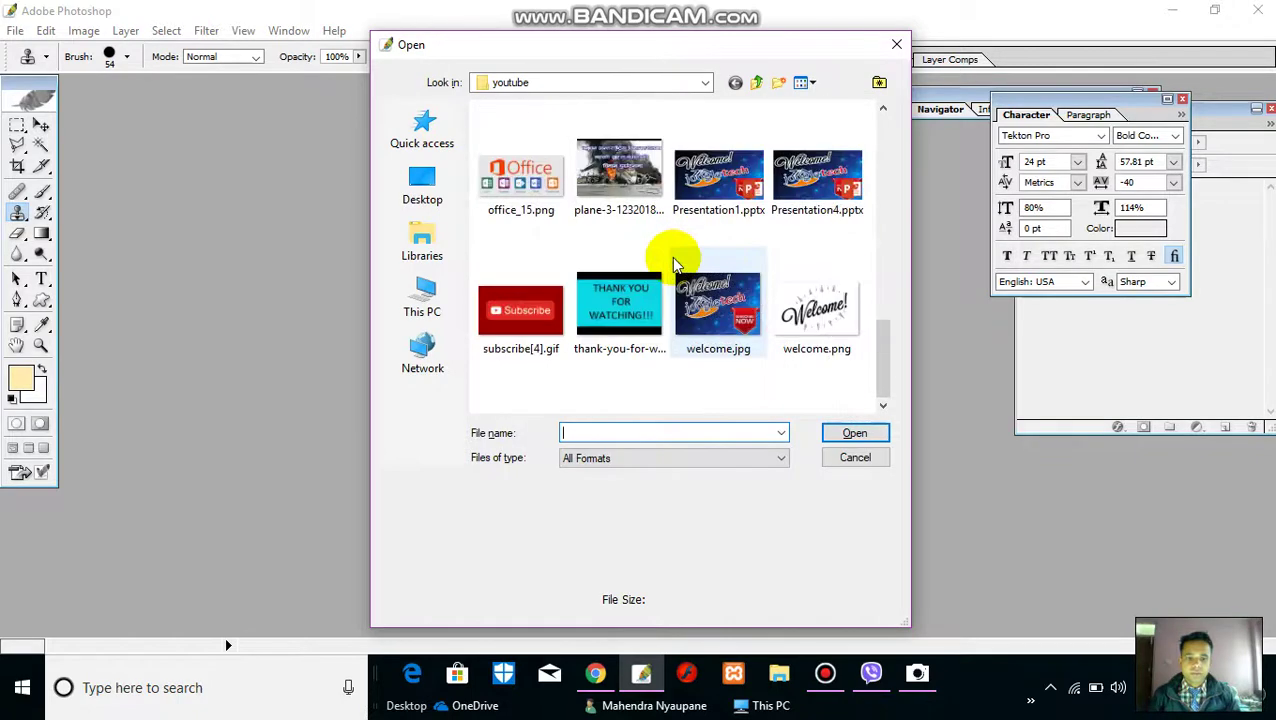
{"action": "scroll", "coordinate": [675, 264], "scroll_direction": "up", "scroll_amount": 5}
{"action": "double_click", "coordinate": [521, 160]}
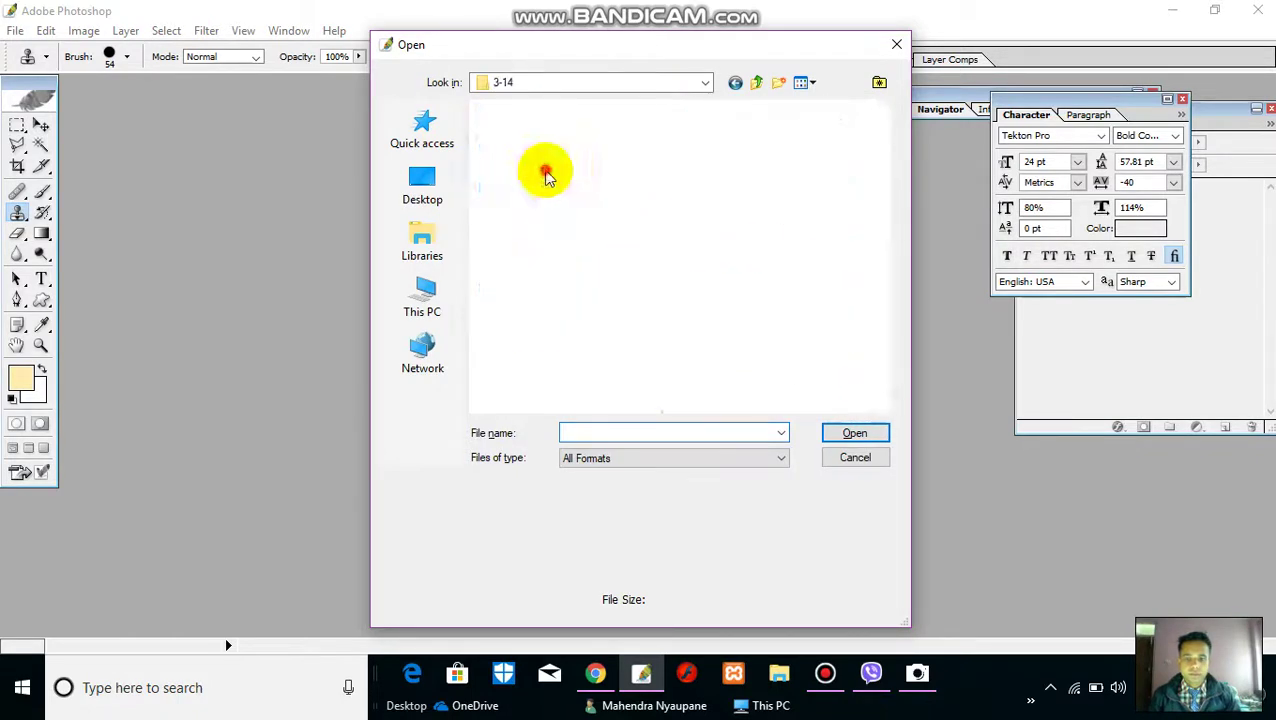
{"action": "scroll", "coordinate": [805, 320], "scroll_direction": "down", "scroll_amount": 3}
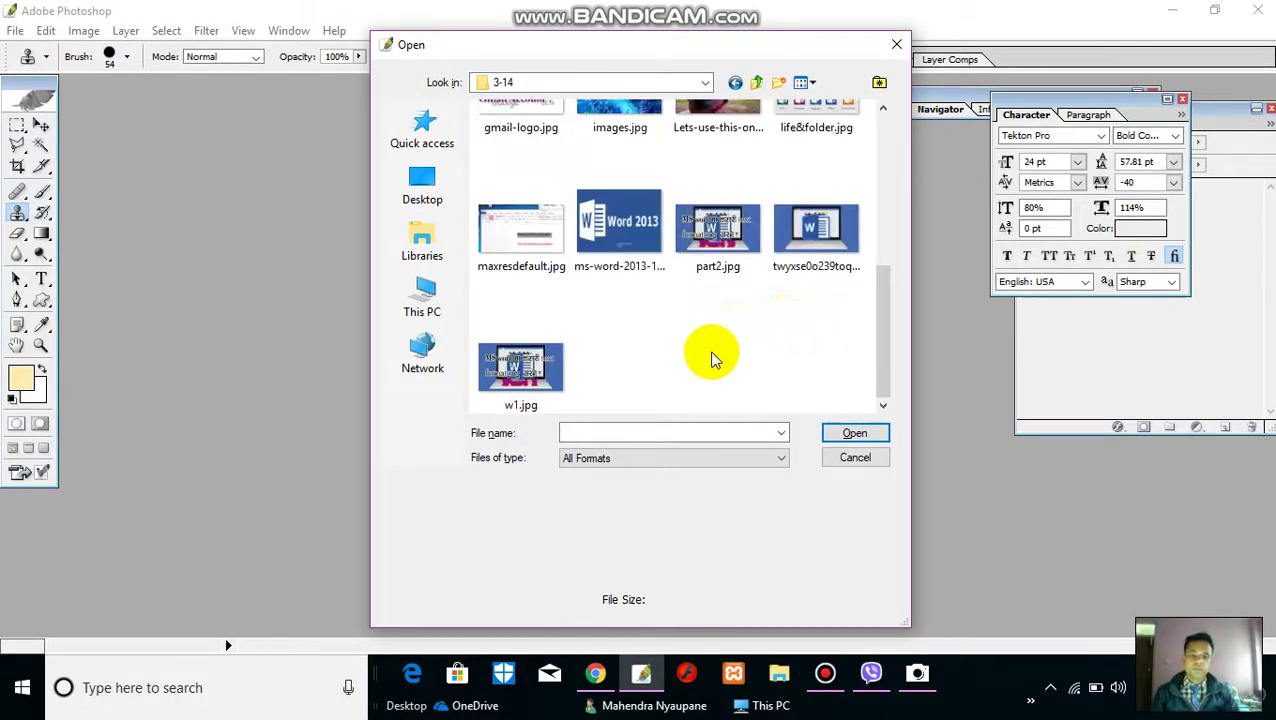
{"action": "scroll", "coordinate": [712, 356], "scroll_direction": "up", "scroll_amount": 2}
{"action": "left_click", "coordinate": [727, 292]}
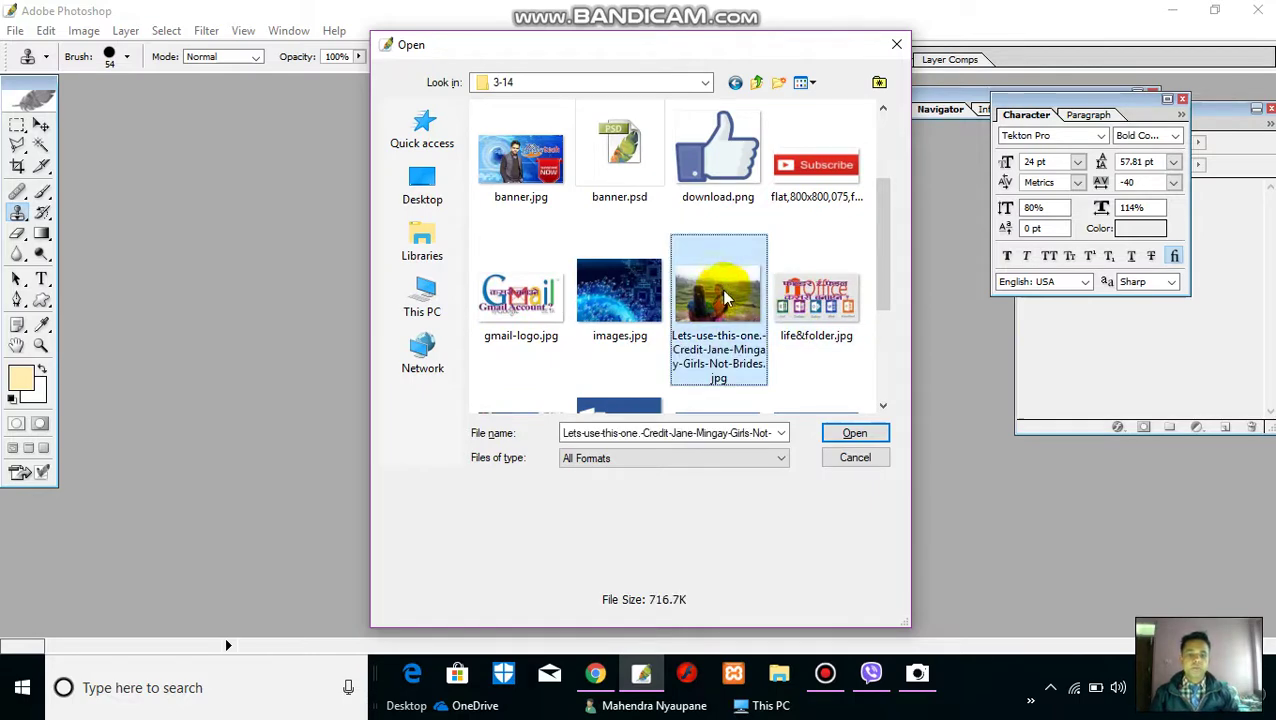
{"action": "left_click", "coordinate": [896, 44]}
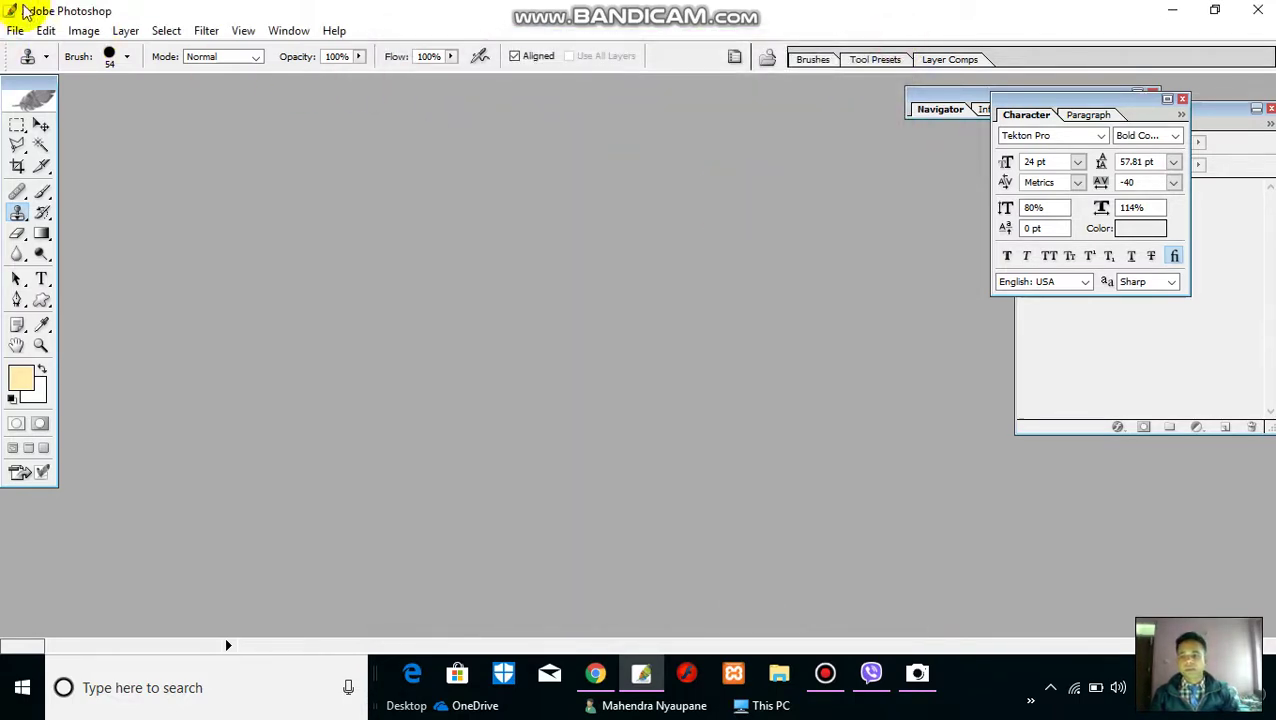
Step: Through File > Open, choose the two-girls JPEG in the 3-14 folder and open it
{"action": "left_click", "coordinate": [16, 30]}
{"action": "left_click", "coordinate": [30, 70]}
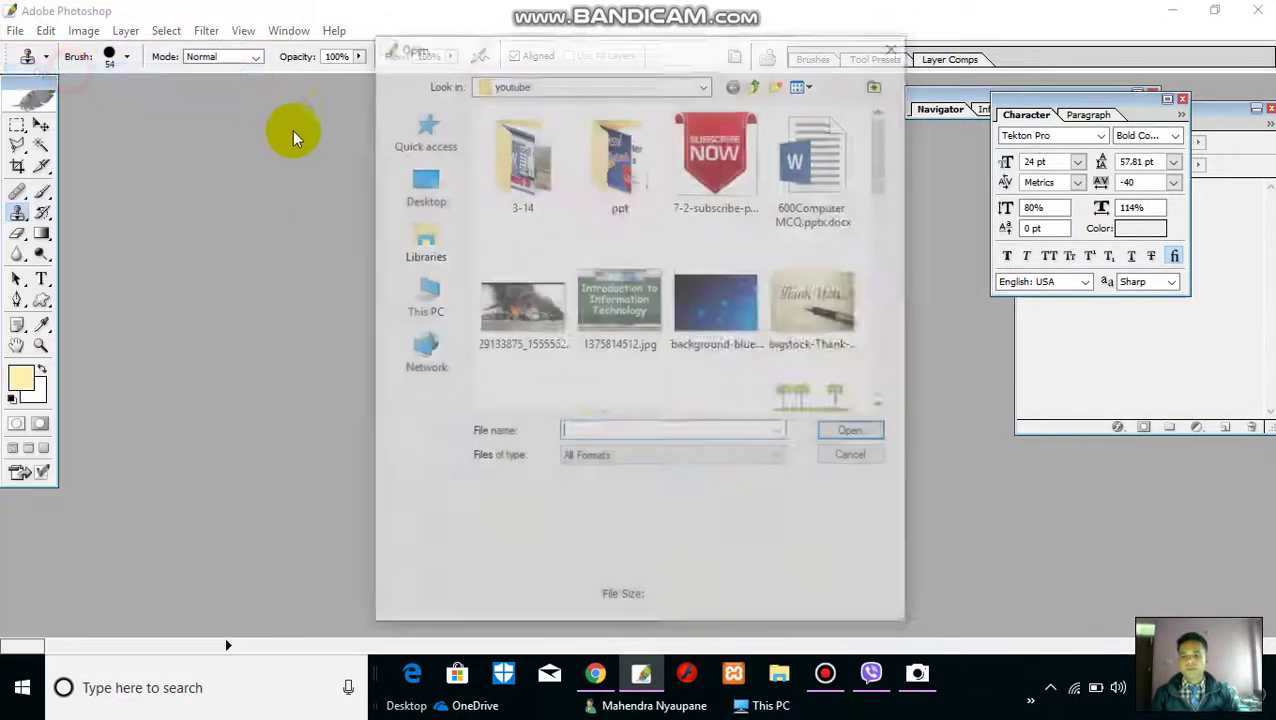
{"action": "double_click", "coordinate": [539, 190]}
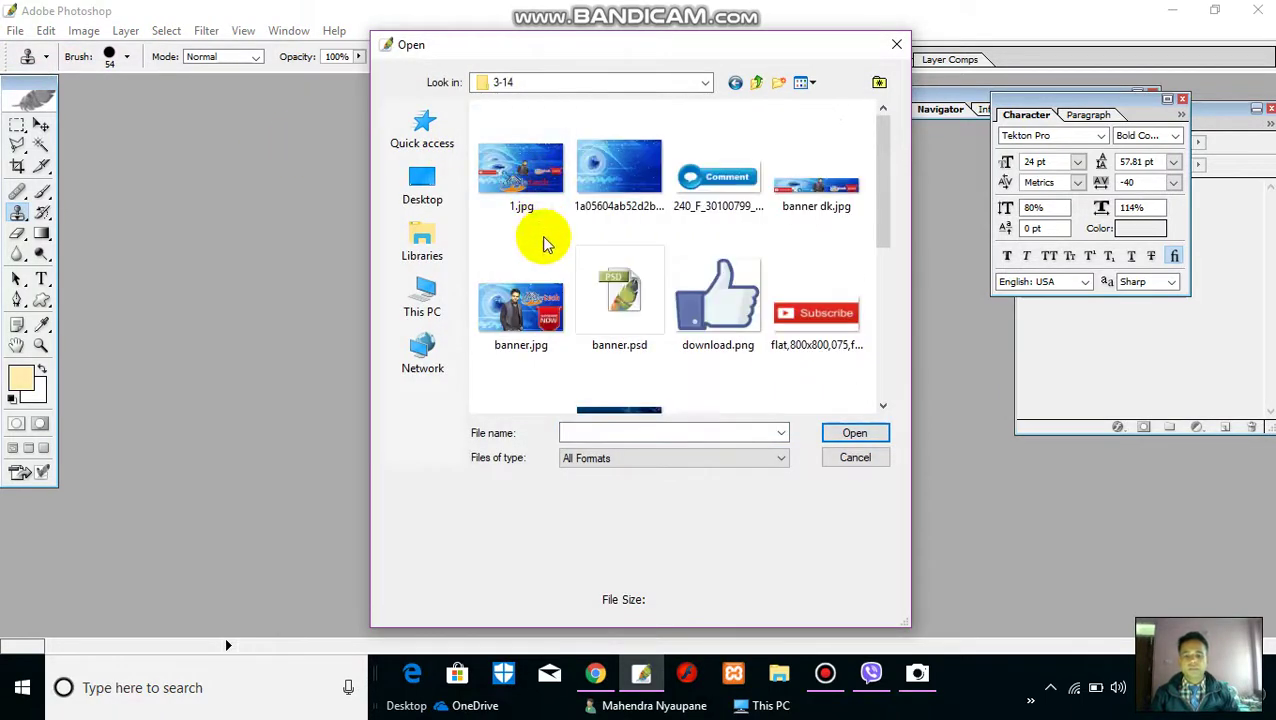
{"action": "scroll", "coordinate": [605, 340], "scroll_direction": "down", "scroll_amount": 5}
{"action": "scroll", "coordinate": [660, 355], "scroll_direction": "up", "scroll_amount": 3}
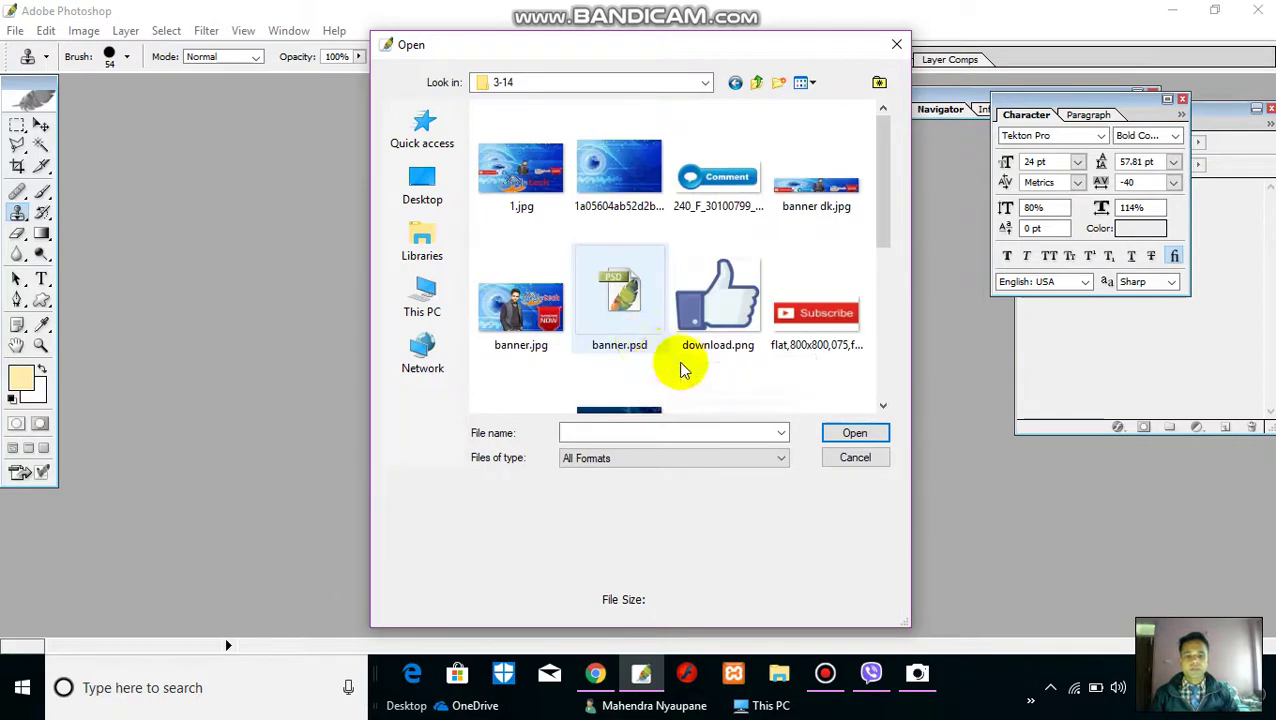
{"action": "scroll", "coordinate": [718, 336], "scroll_direction": "down", "scroll_amount": 1}
{"action": "left_click", "coordinate": [724, 245]}
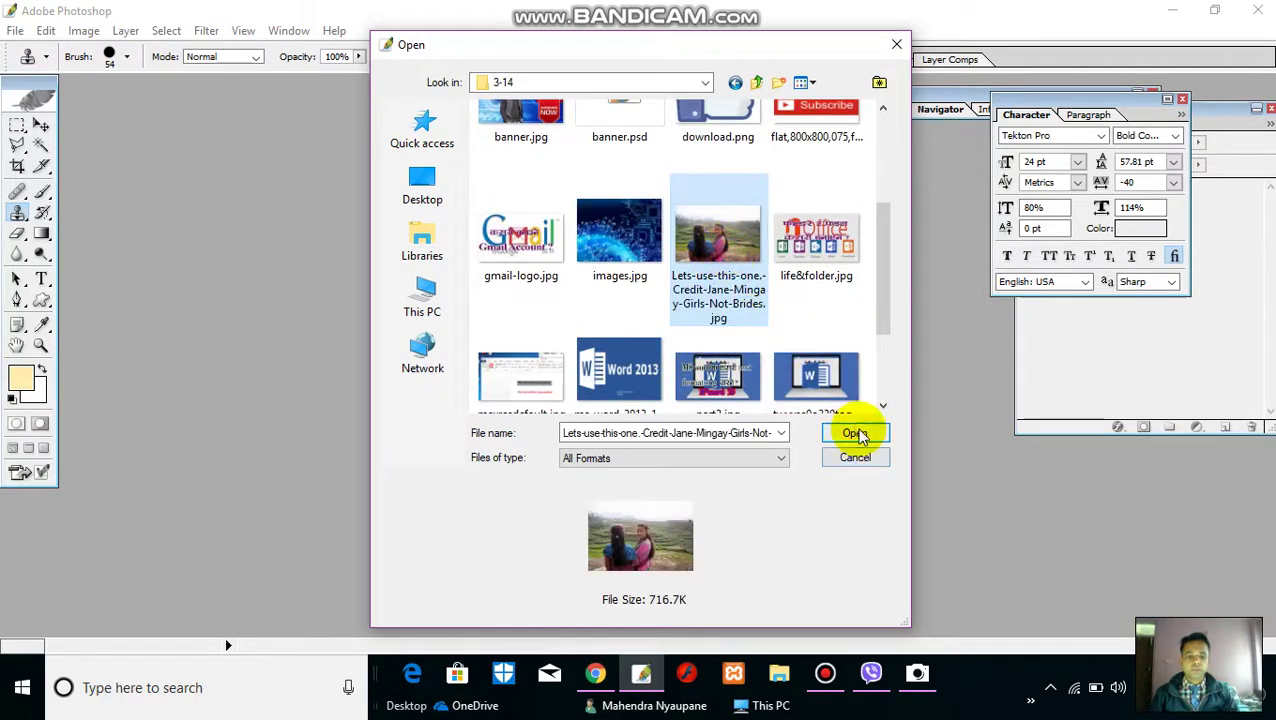
{"action": "left_click", "coordinate": [855, 432]}
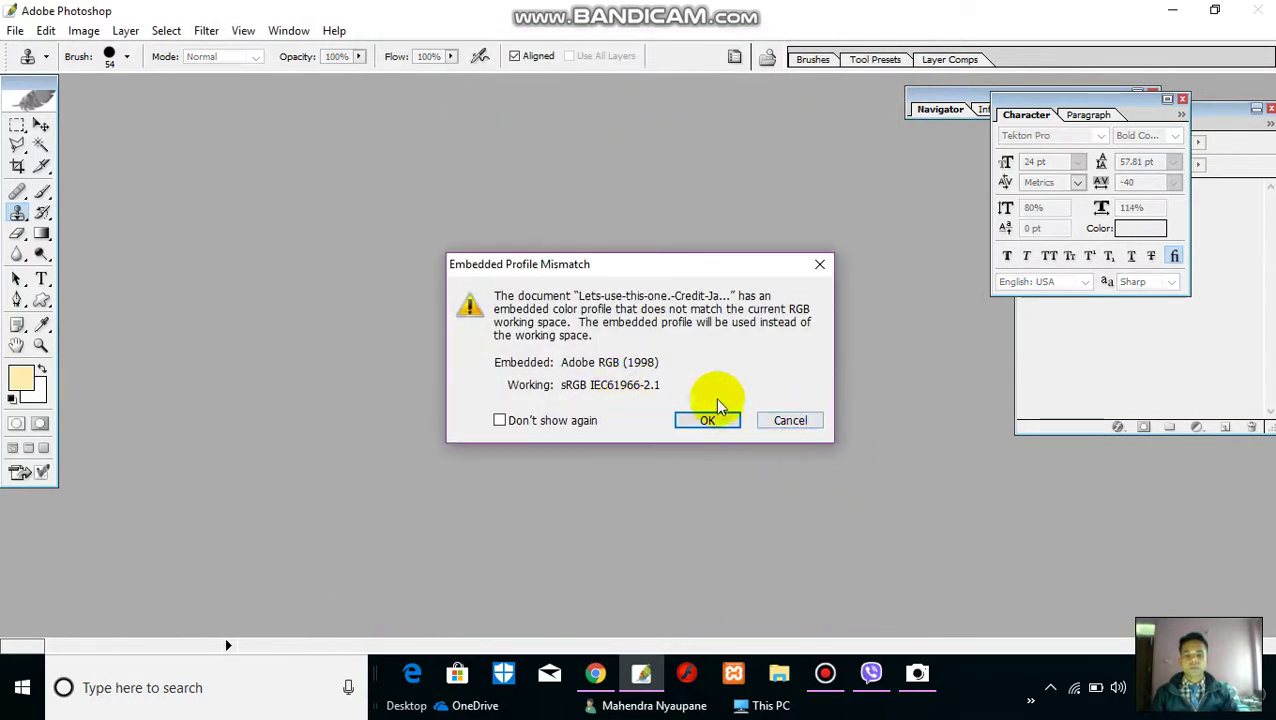
Step: Accept the embedded Adobe RGB (1998) profile, zoom out, and maximize the photo window
{"action": "left_click", "coordinate": [710, 425]}
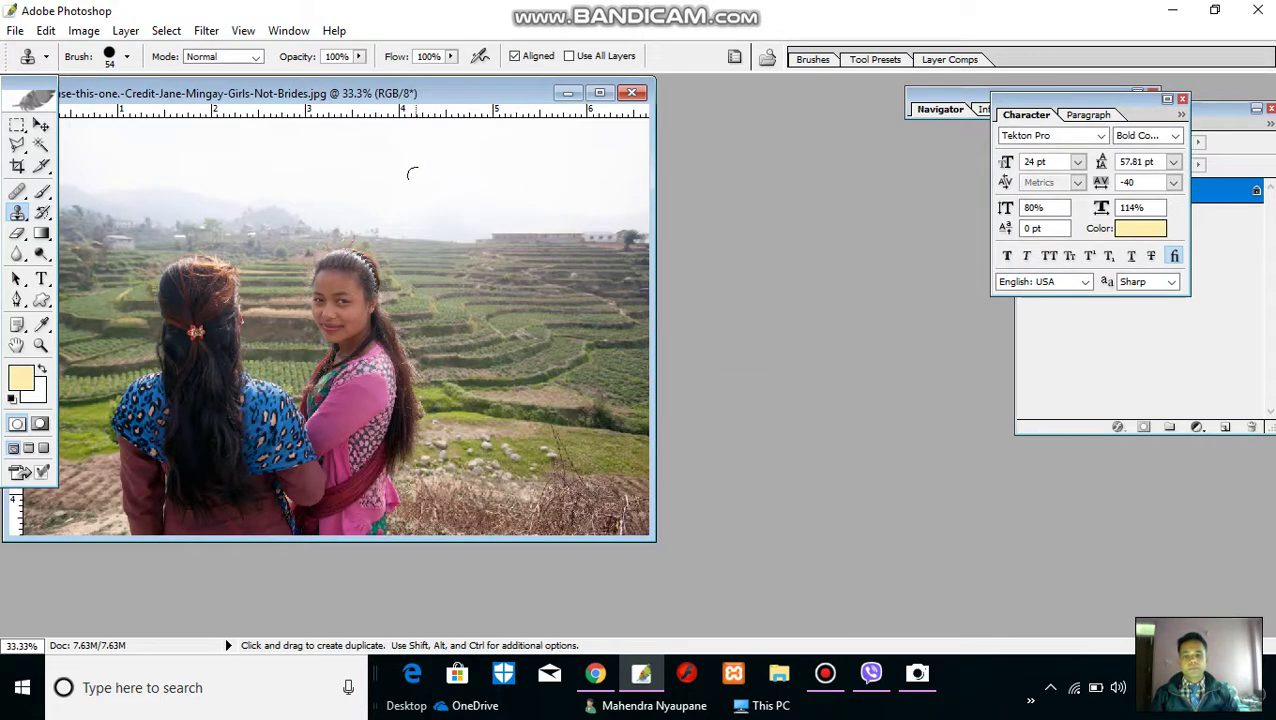
{"action": "left_click_drag", "start_coordinate": [478, 93], "coordinate": [630, 110]}
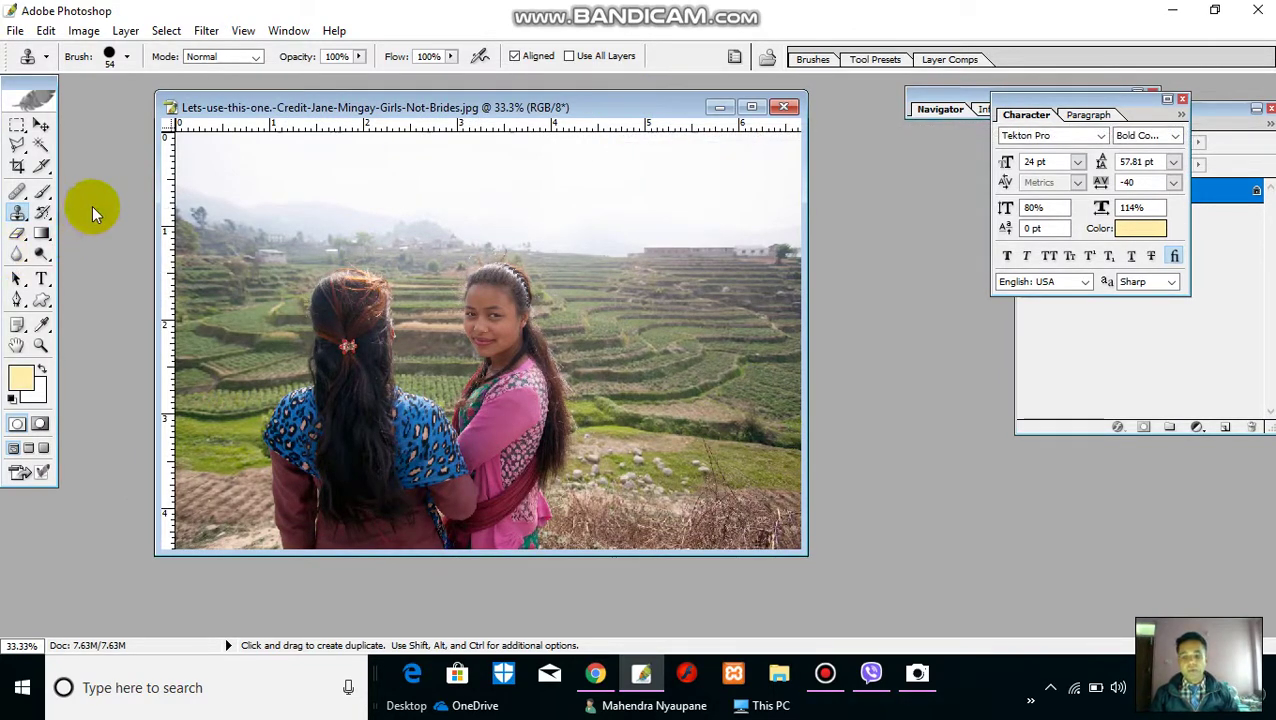
{"action": "key", "text": "ctrl+minus"}
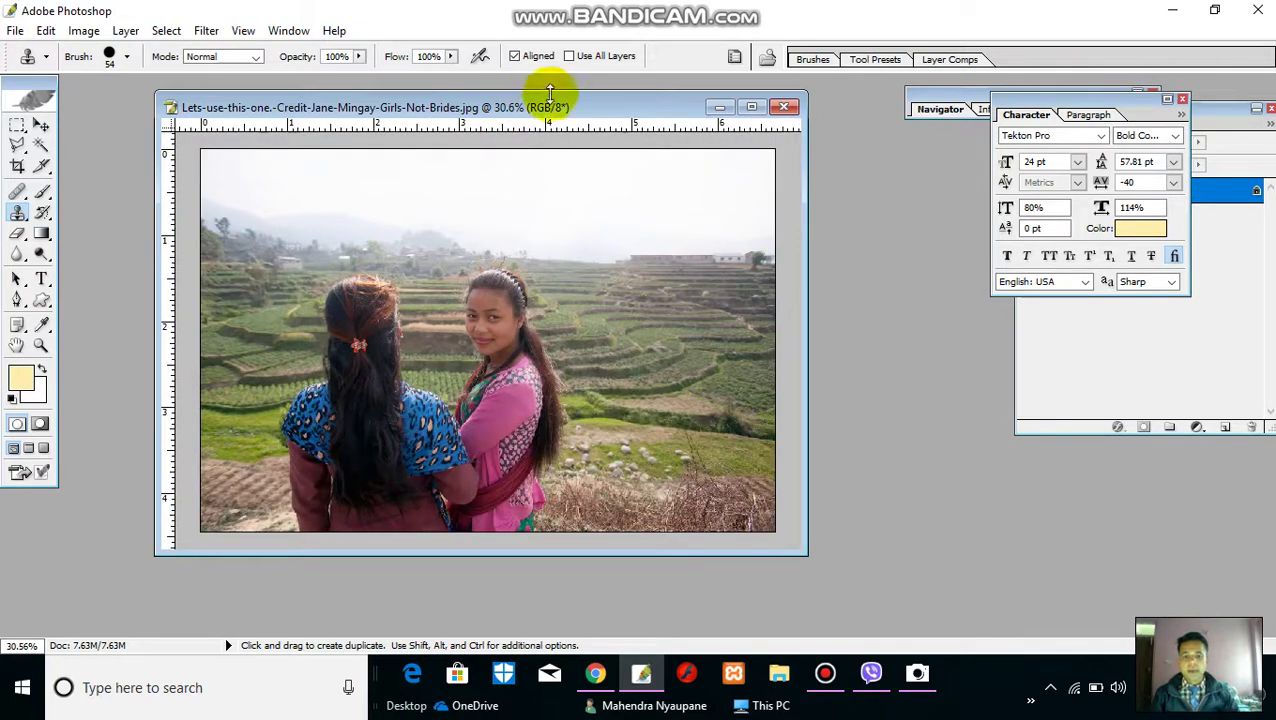
{"action": "left_click_drag", "start_coordinate": [630, 106], "coordinate": [598, 126]}
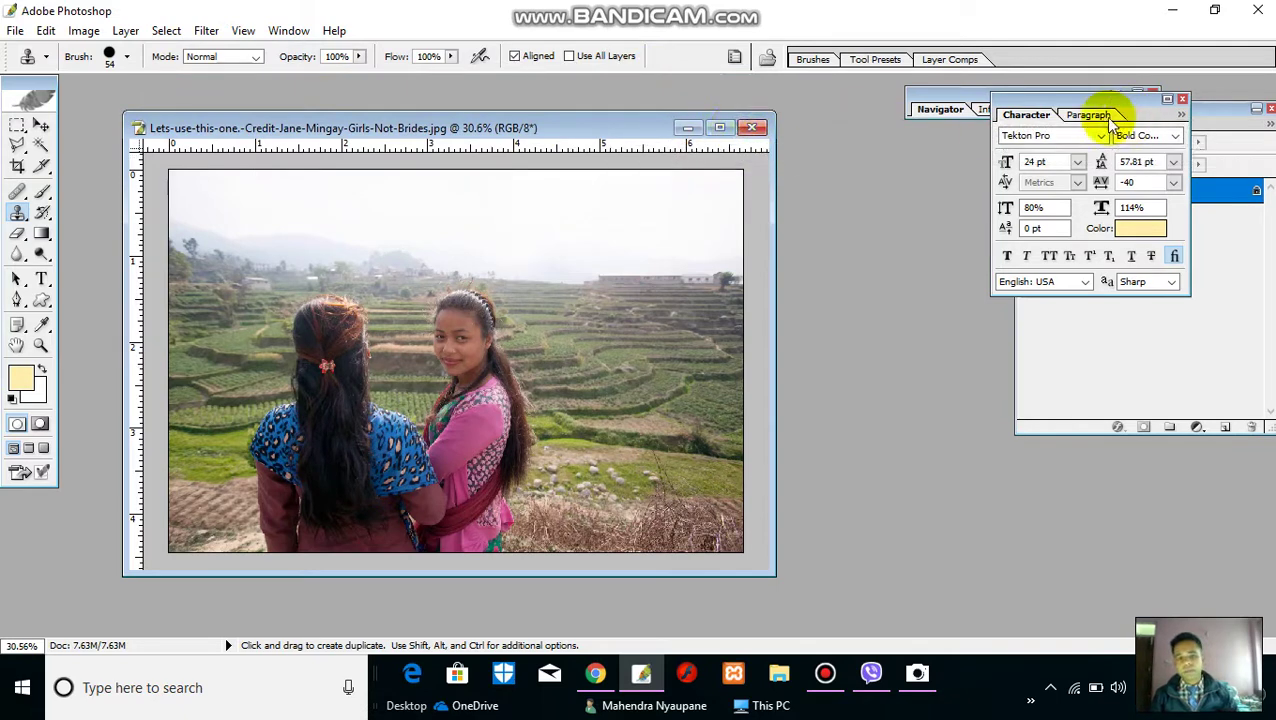
{"action": "left_click", "coordinate": [720, 127]}
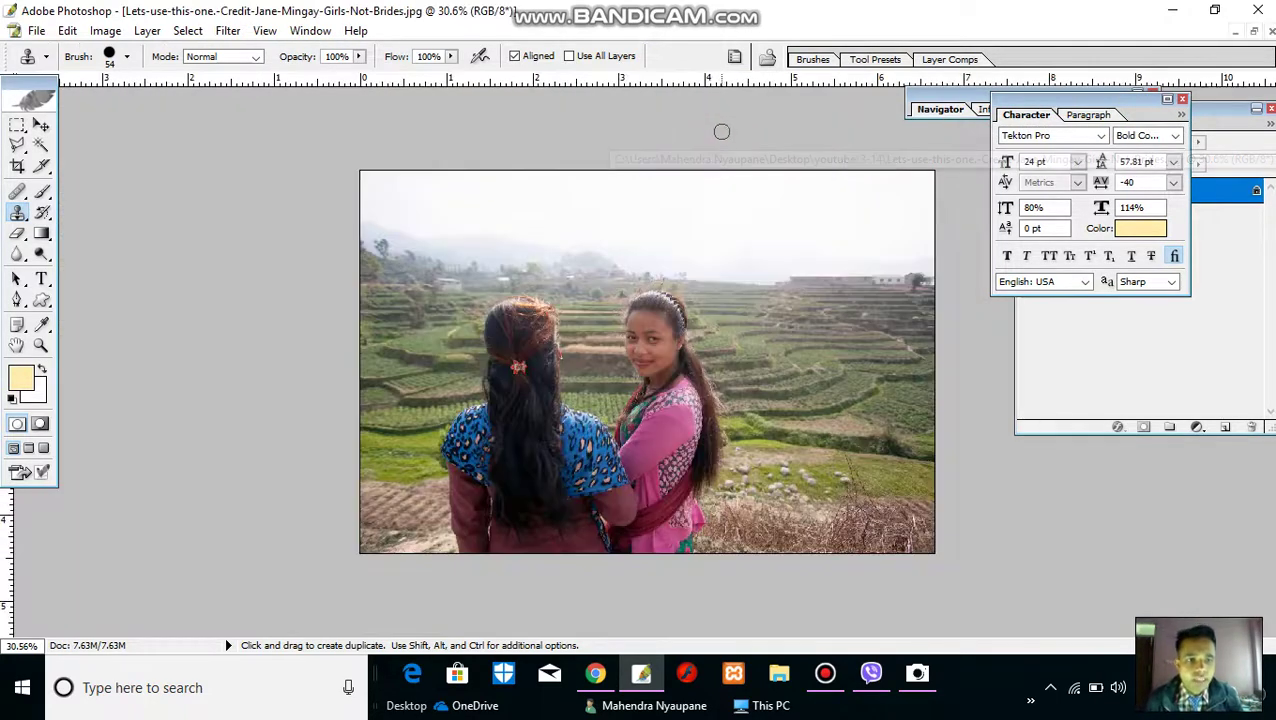
Step: Select the Move tool, restore and reposition the window, zoom to 44%, and maximize again
{"action": "left_click", "coordinate": [41, 124]}
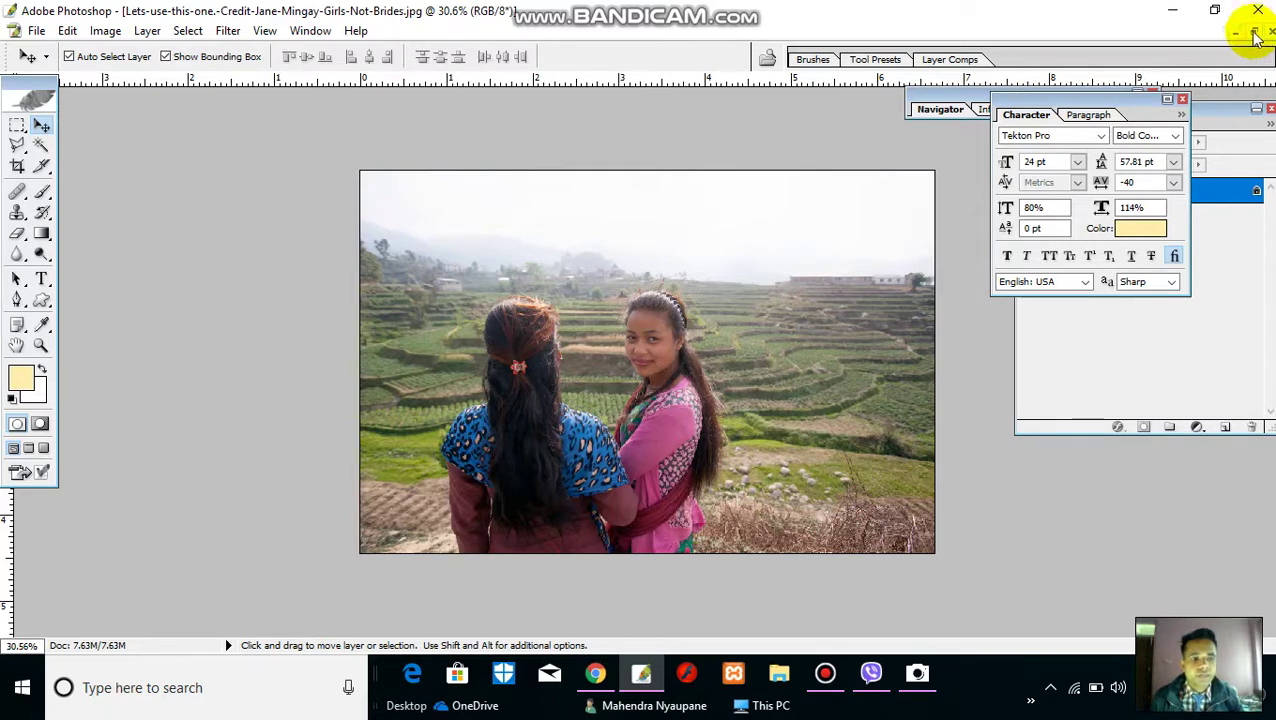
{"action": "left_click", "coordinate": [1256, 36]}
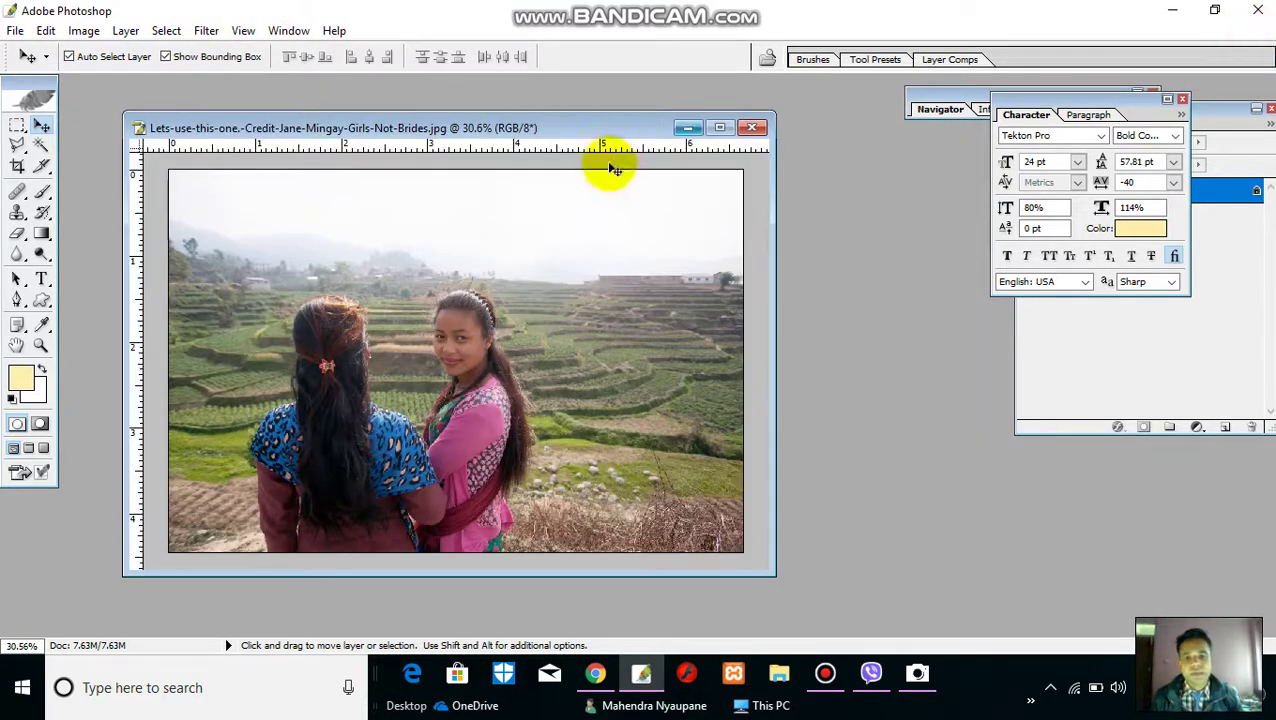
{"action": "mouse_move", "coordinate": [597, 125]}
{"action": "left_mouse_down"}
{"action": "mouse_move", "coordinate": [685, 150]}
{"action": "mouse_move", "coordinate": [652, 125]}
{"action": "left_mouse_up"}
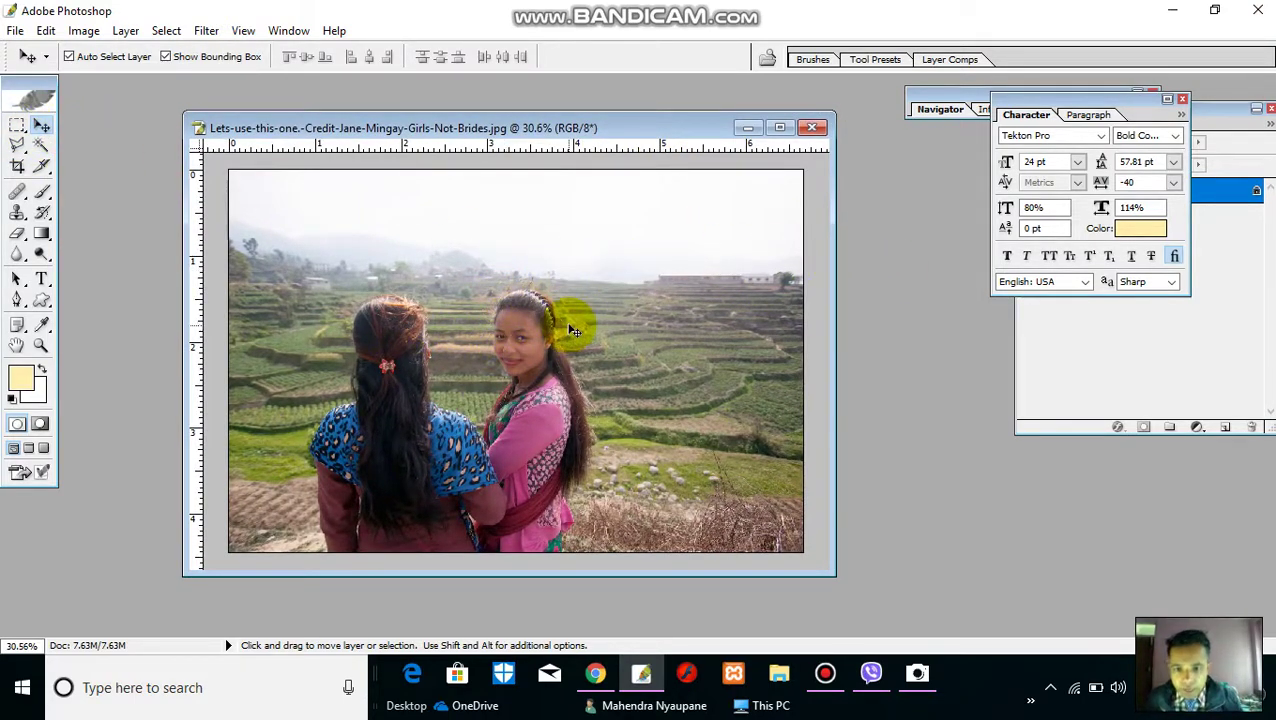
{"action": "key", "text": "ctrl+minus"}
{"action": "key", "text": "ctrl+plus"}
{"action": "left_click", "coordinate": [797, 129]}
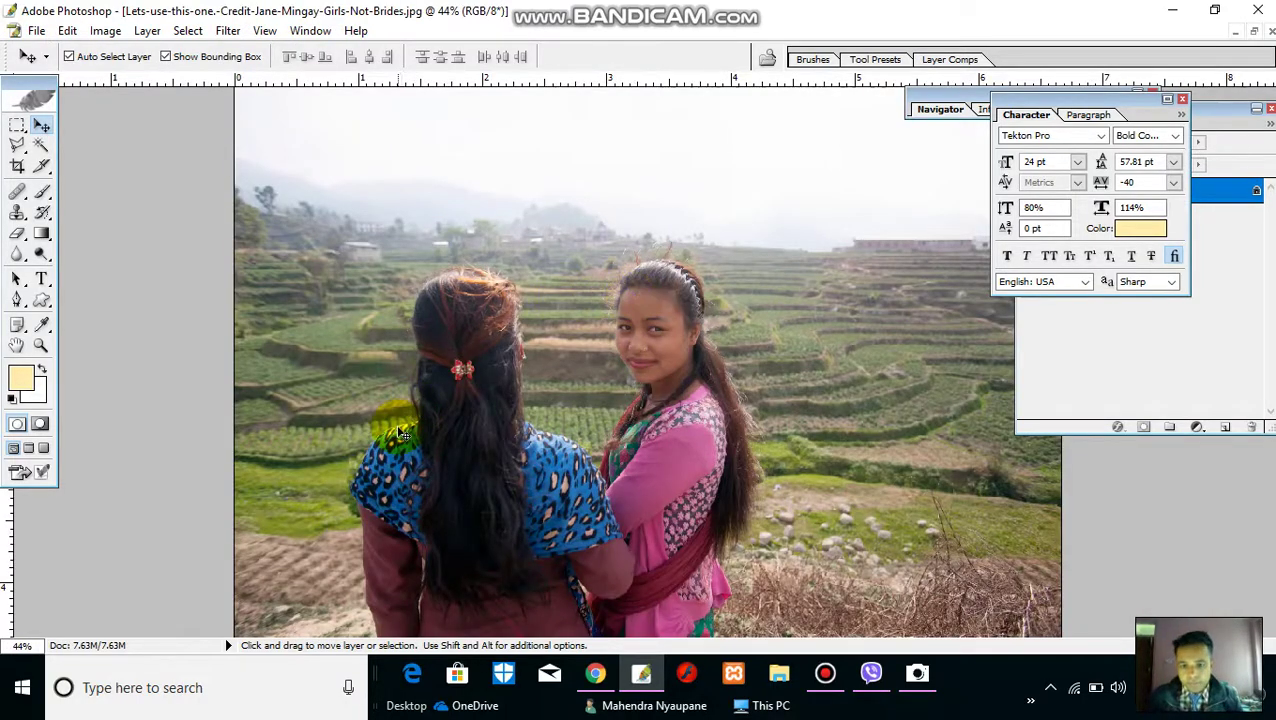
Step: Try the Rectangular Marquee and Move tools, then select the Crop Tool
{"action": "left_click", "coordinate": [398, 490]}
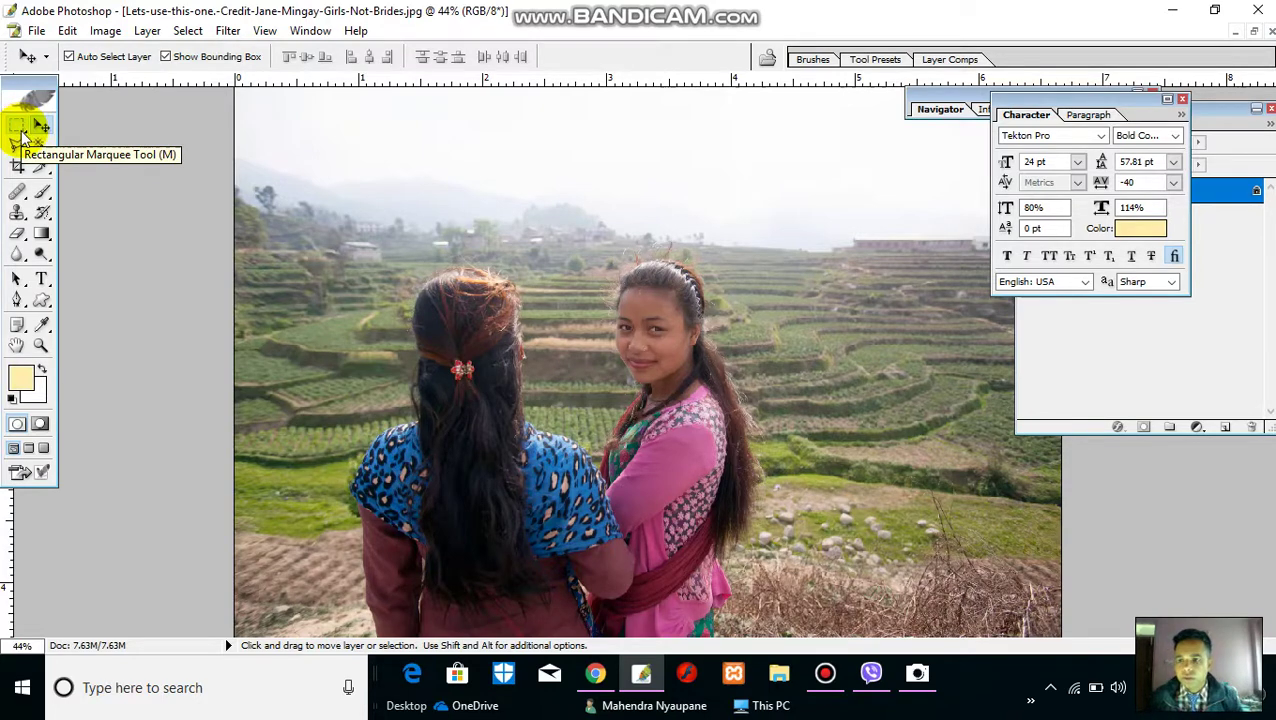
{"action": "left_click", "coordinate": [19, 125]}
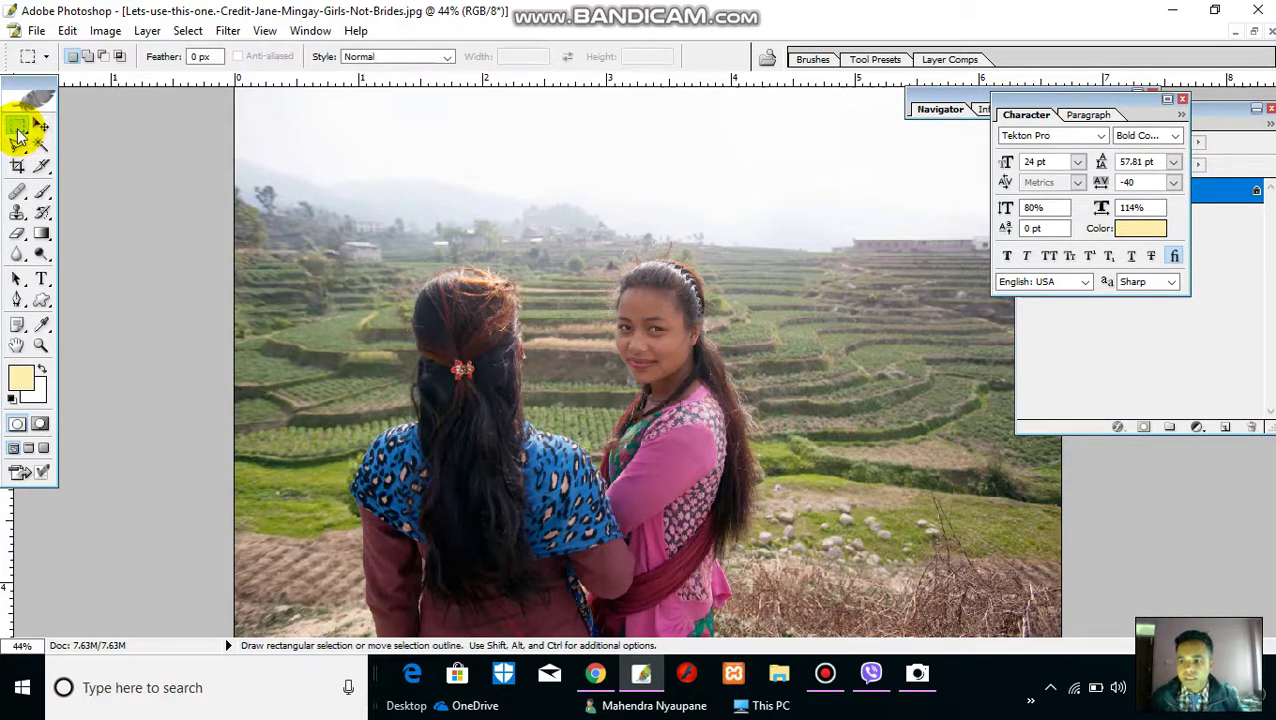
{"action": "left_click", "coordinate": [41, 126]}
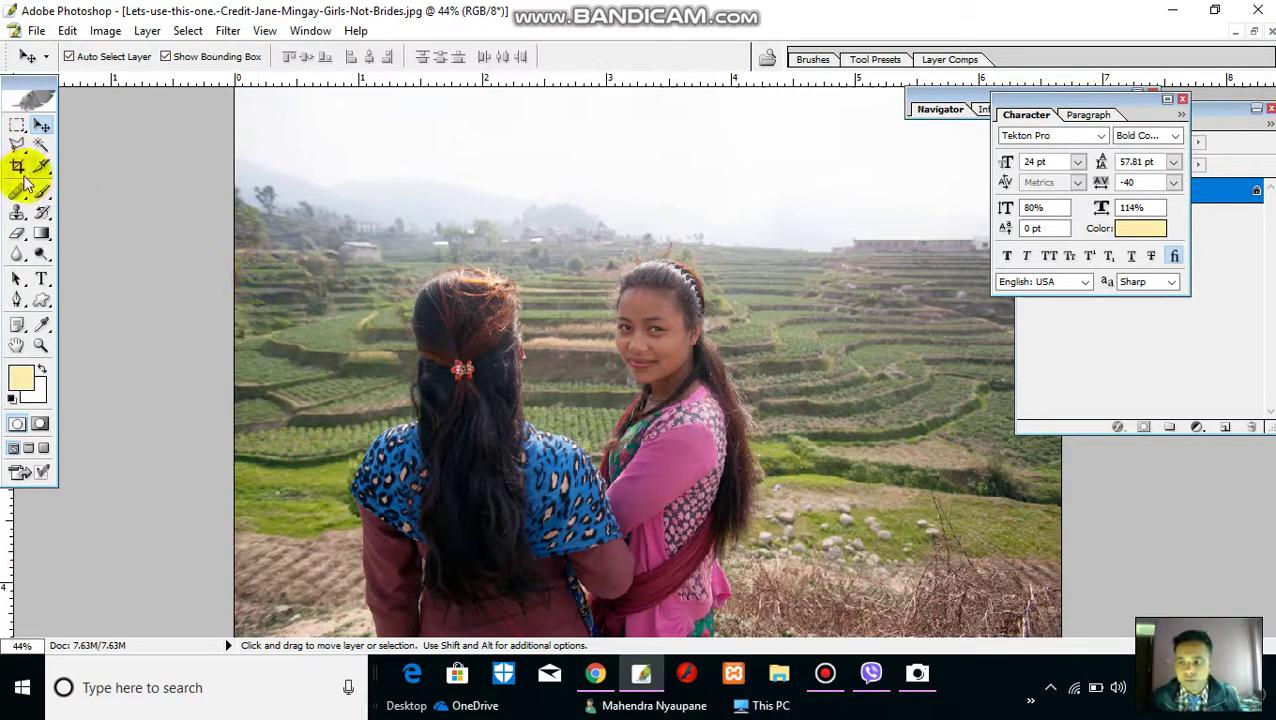
{"action": "left_click", "coordinate": [17, 165]}
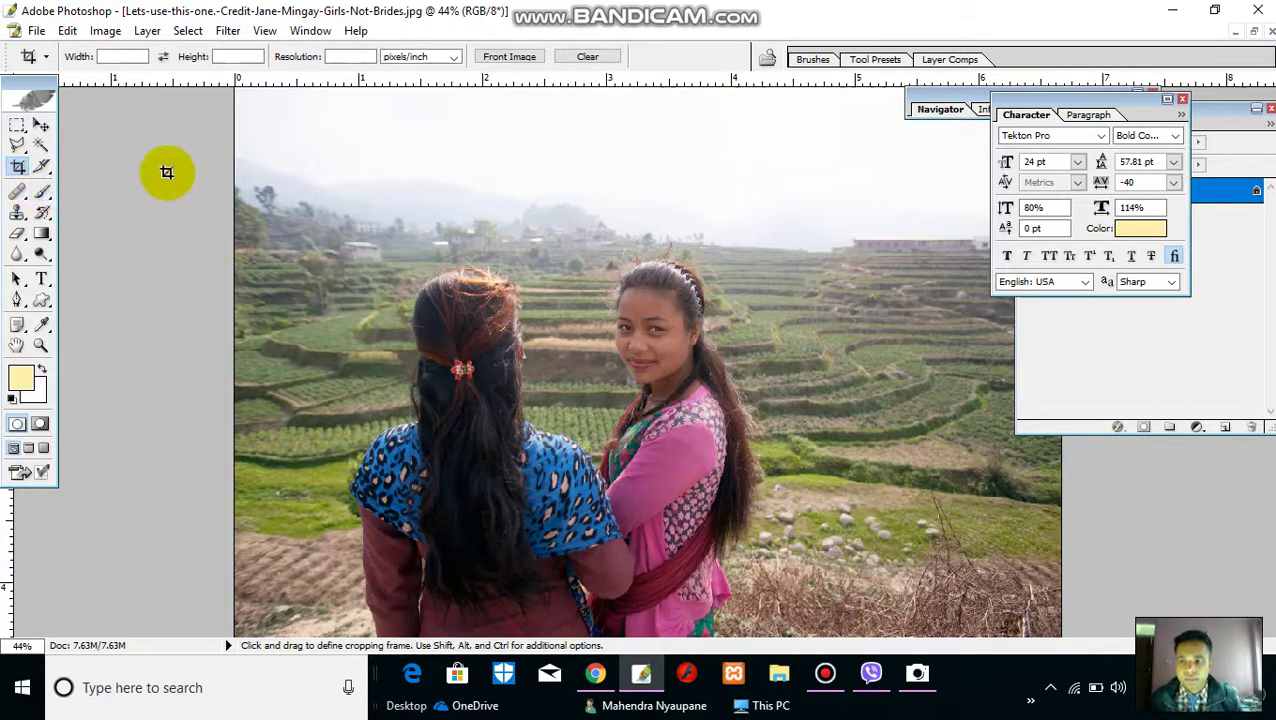
Step: Crop the photo to a narrow vertical frame of just the girl in pink (Doc 1.20M)
{"action": "left_click_drag", "start_coordinate": [352, 230], "coordinate": [783, 614]}
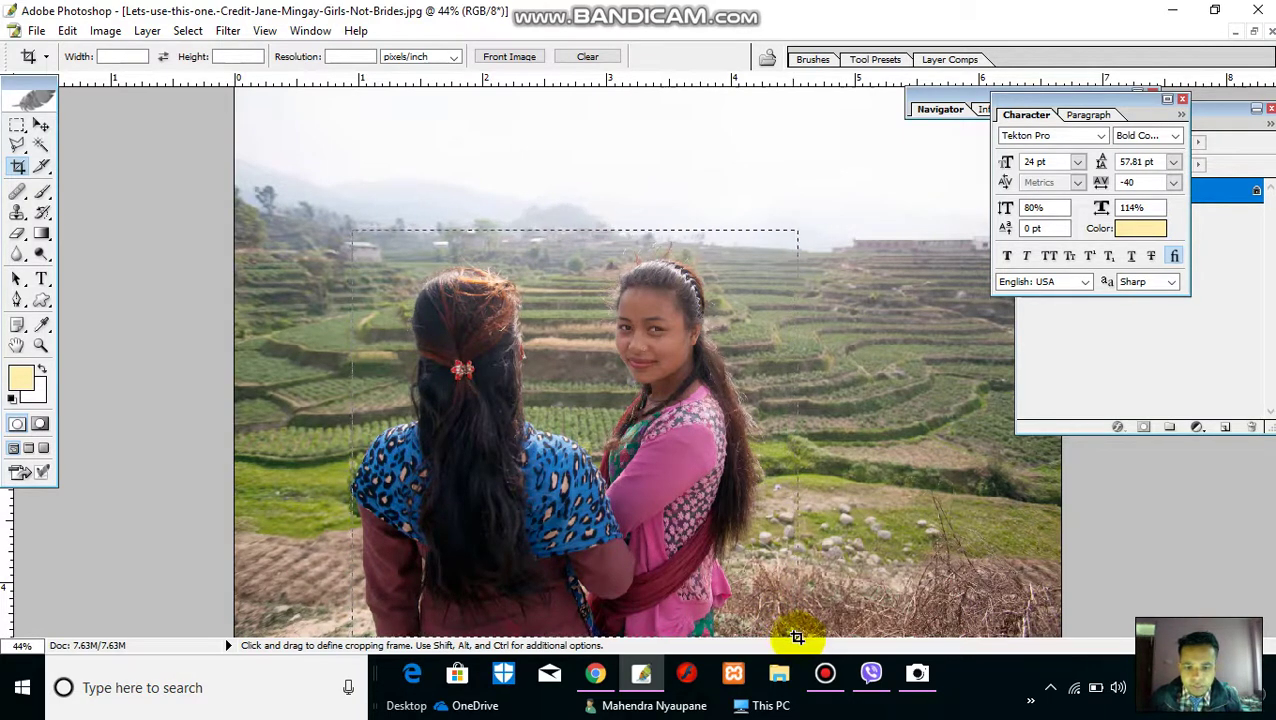
{"action": "mouse_move", "coordinate": [802, 642]}
{"action": "left_mouse_down"}
{"action": "mouse_move", "coordinate": [758, 638]}
{"action": "mouse_move", "coordinate": [774, 644]}
{"action": "left_mouse_up"}
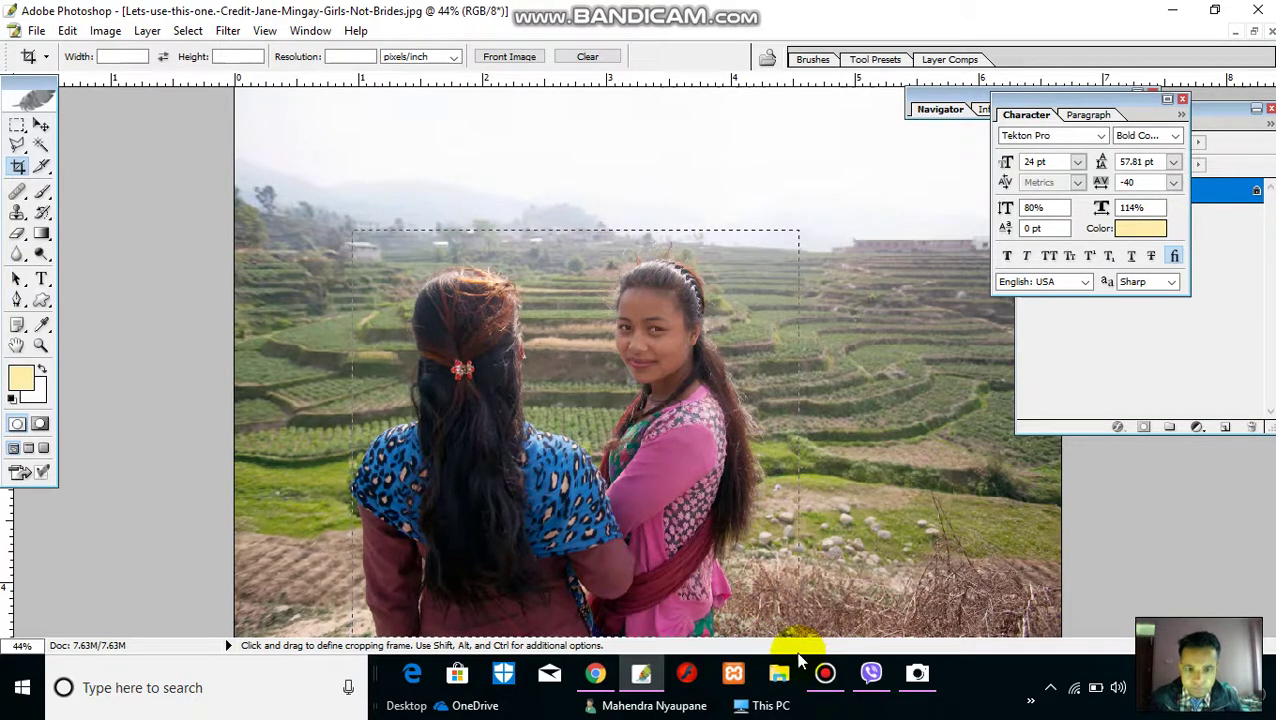
{"action": "left_click_drag", "start_coordinate": [800, 660], "coordinate": [798, 656]}
{"action": "left_click_drag", "start_coordinate": [678, 437], "coordinate": [663, 443]}
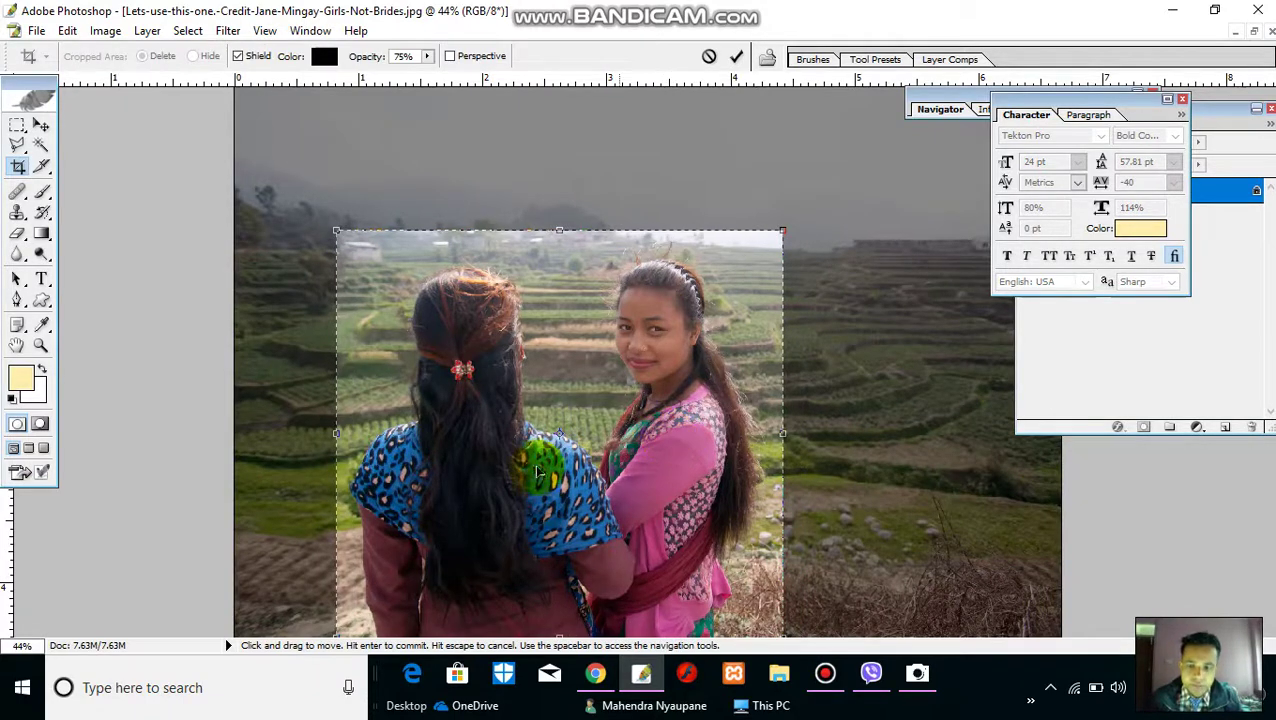
{"action": "left_click_drag", "start_coordinate": [336, 433], "coordinate": [605, 465]}
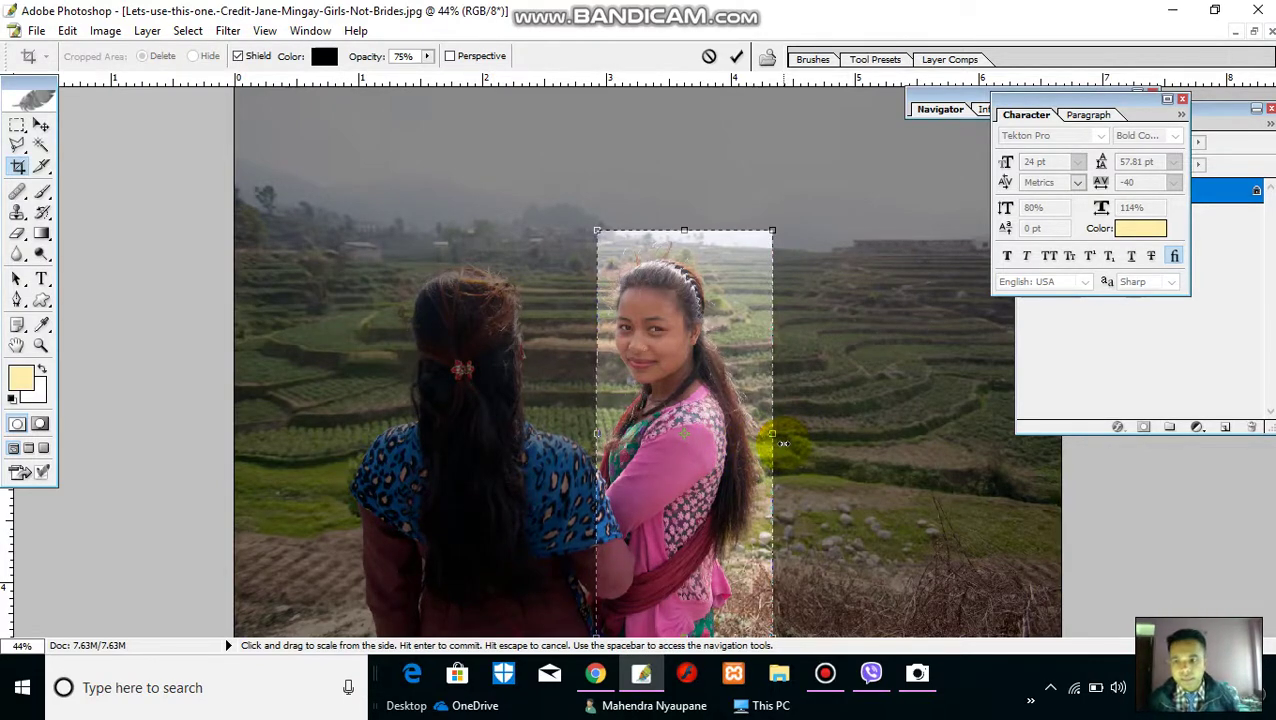
{"action": "left_click", "coordinate": [44, 127]}
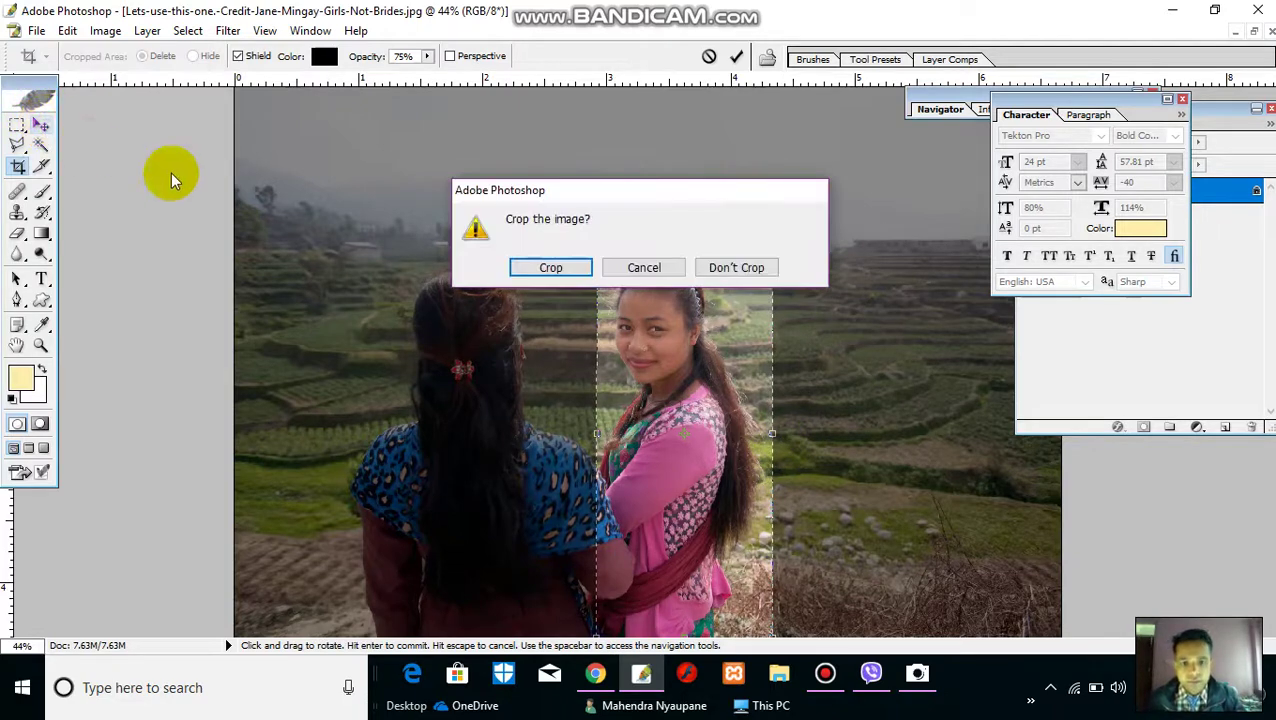
{"action": "left_click", "coordinate": [574, 274]}
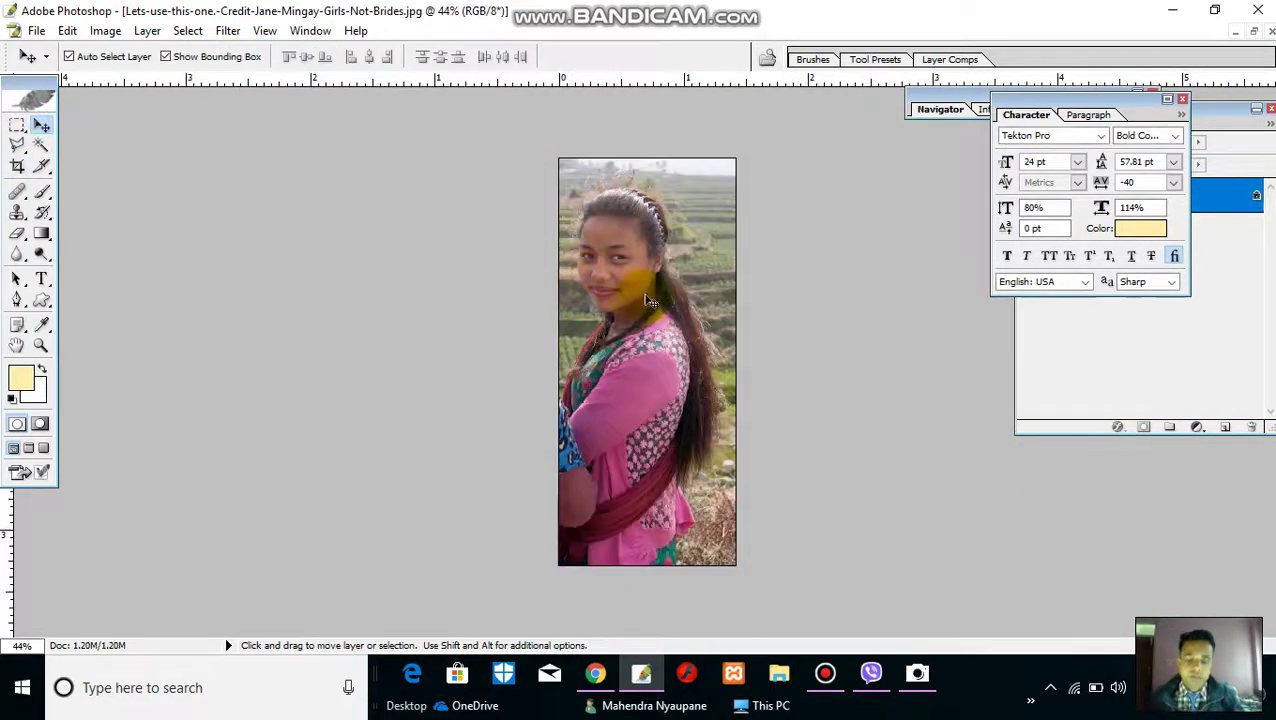
{"action": "scroll", "coordinate": [666, 313], "scroll_direction": "up", "scroll_amount": 3}
{"action": "scroll", "coordinate": [670, 300], "scroll_direction": "down", "scroll_amount": 4}
{"action": "scroll", "coordinate": [673, 312], "scroll_direction": "up", "scroll_amount": 3}
{"action": "scroll", "coordinate": [673, 313], "scroll_direction": "up", "scroll_amount": 1}
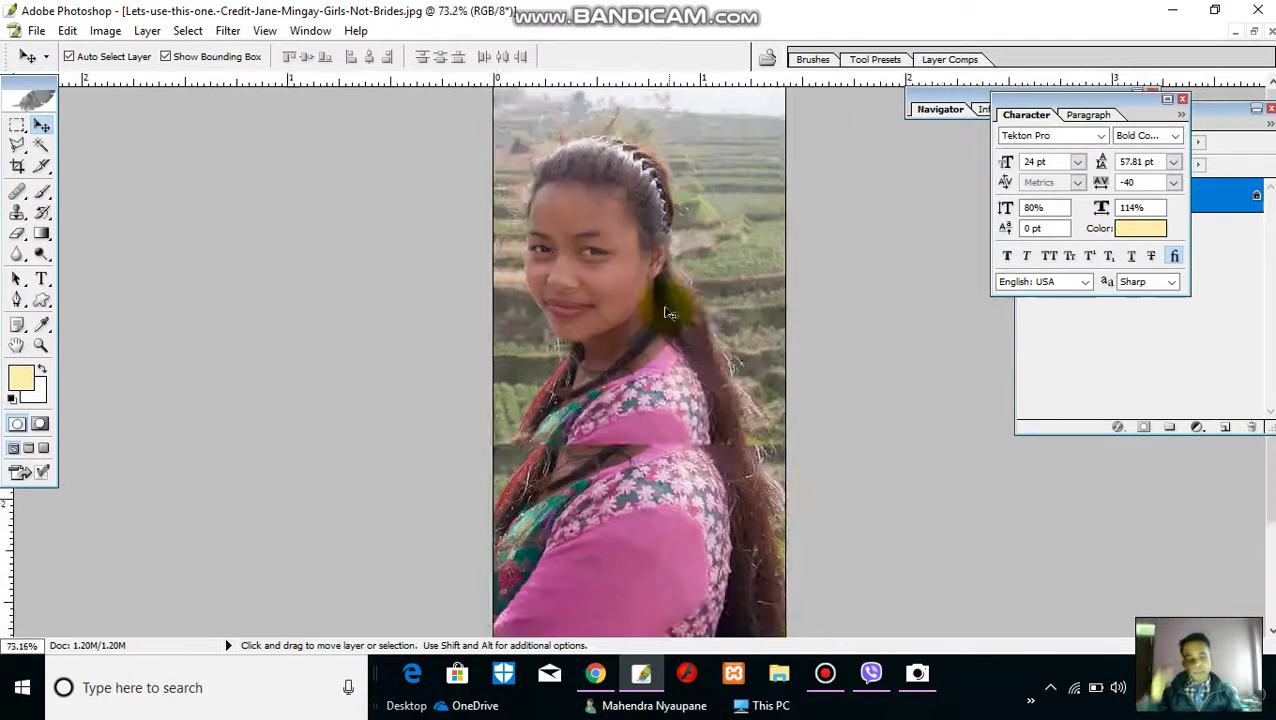
{"action": "scroll", "coordinate": [660, 310], "scroll_direction": "down", "scroll_amount": 2}
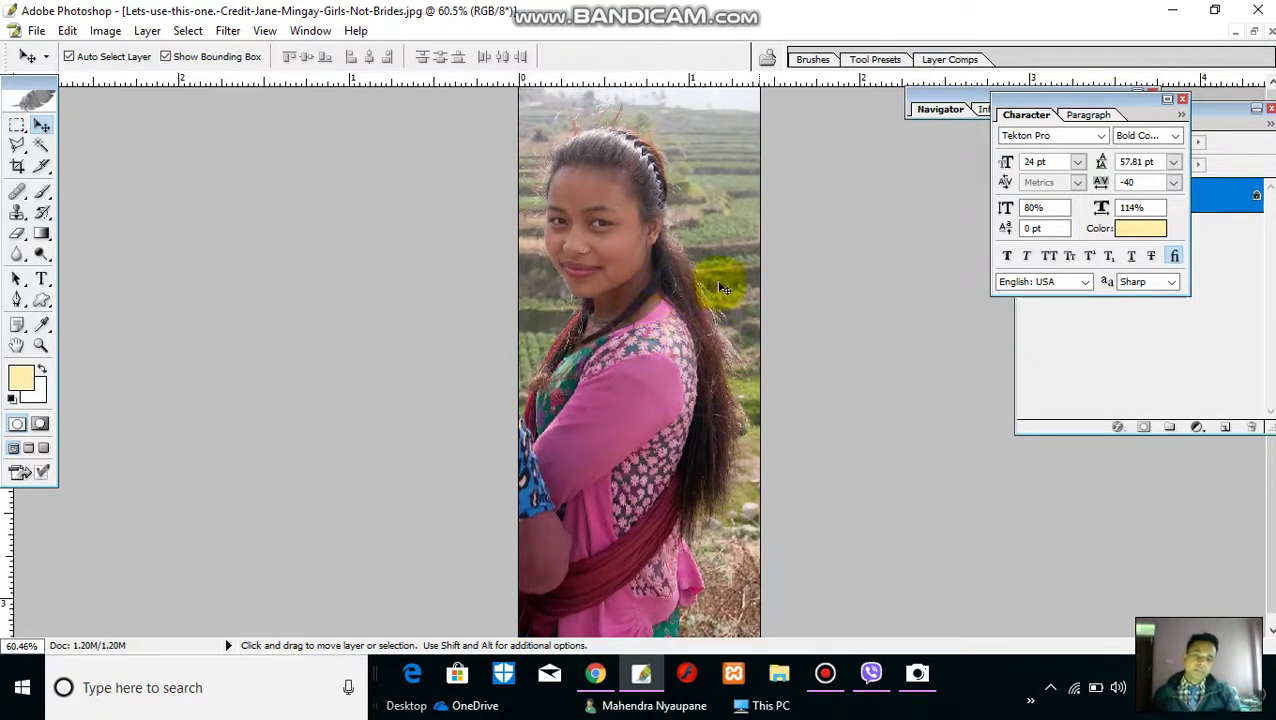
{"action": "left_click", "coordinate": [37, 31]}
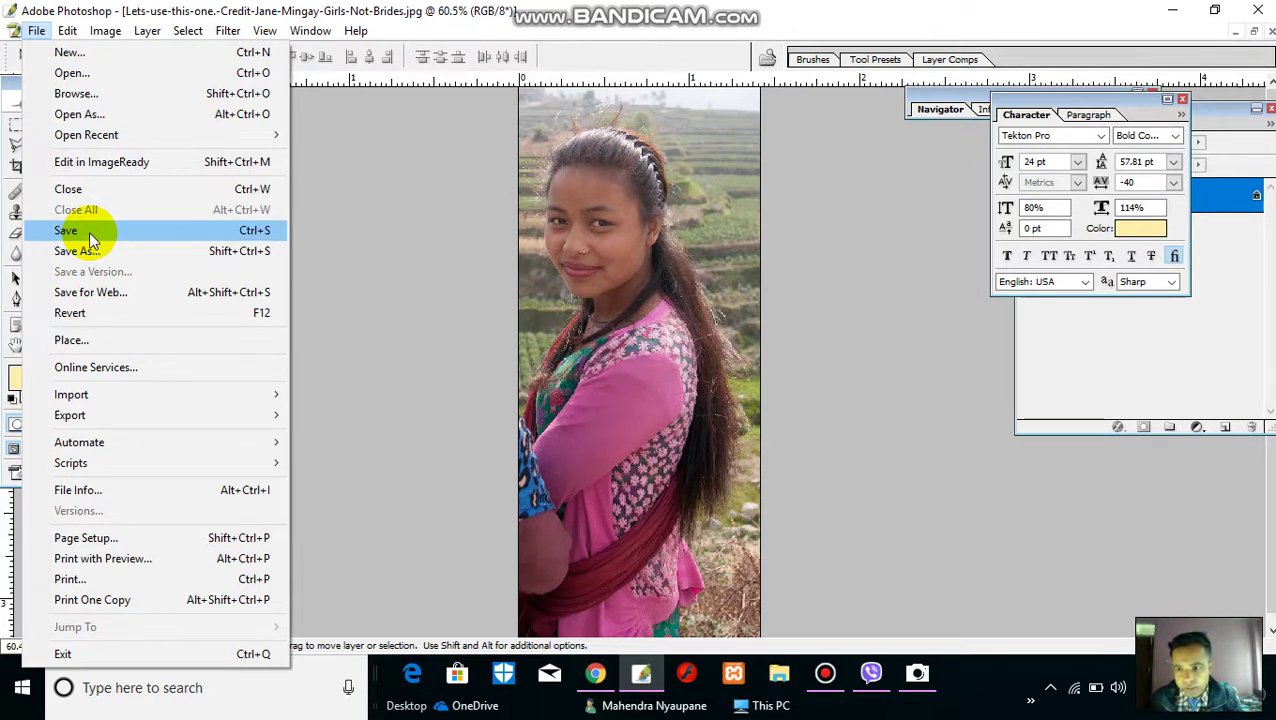
{"action": "left_click", "coordinate": [89, 231]}
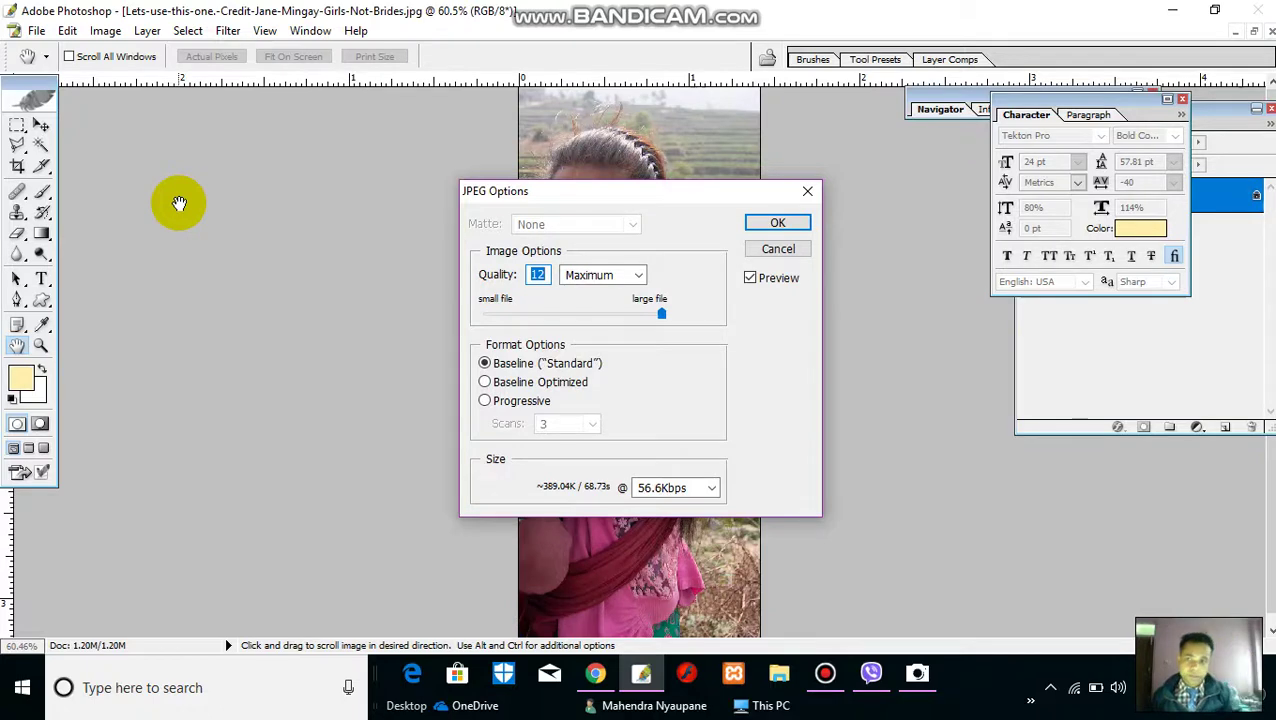
{"action": "left_click", "coordinate": [789, 251]}
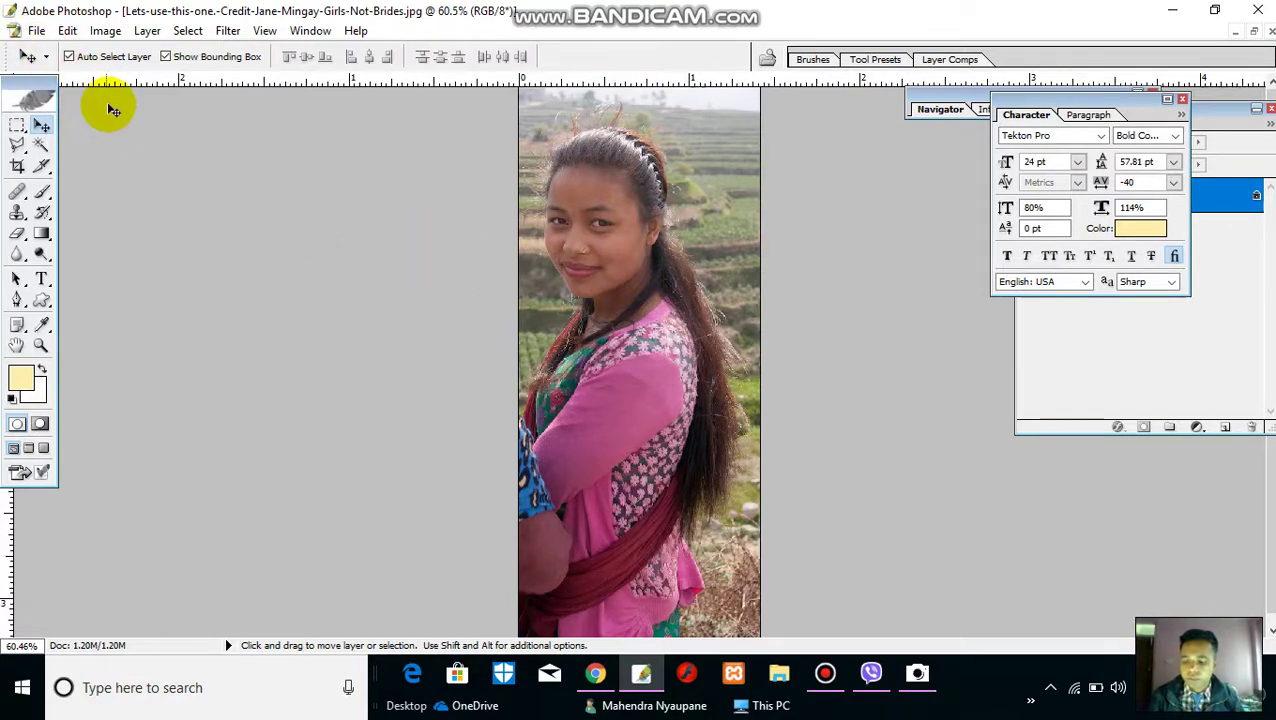
Step: Undo the crop and earlier edits to restore the full 7.63M photo of both girls
{"action": "key", "text": "ctrl+z"}
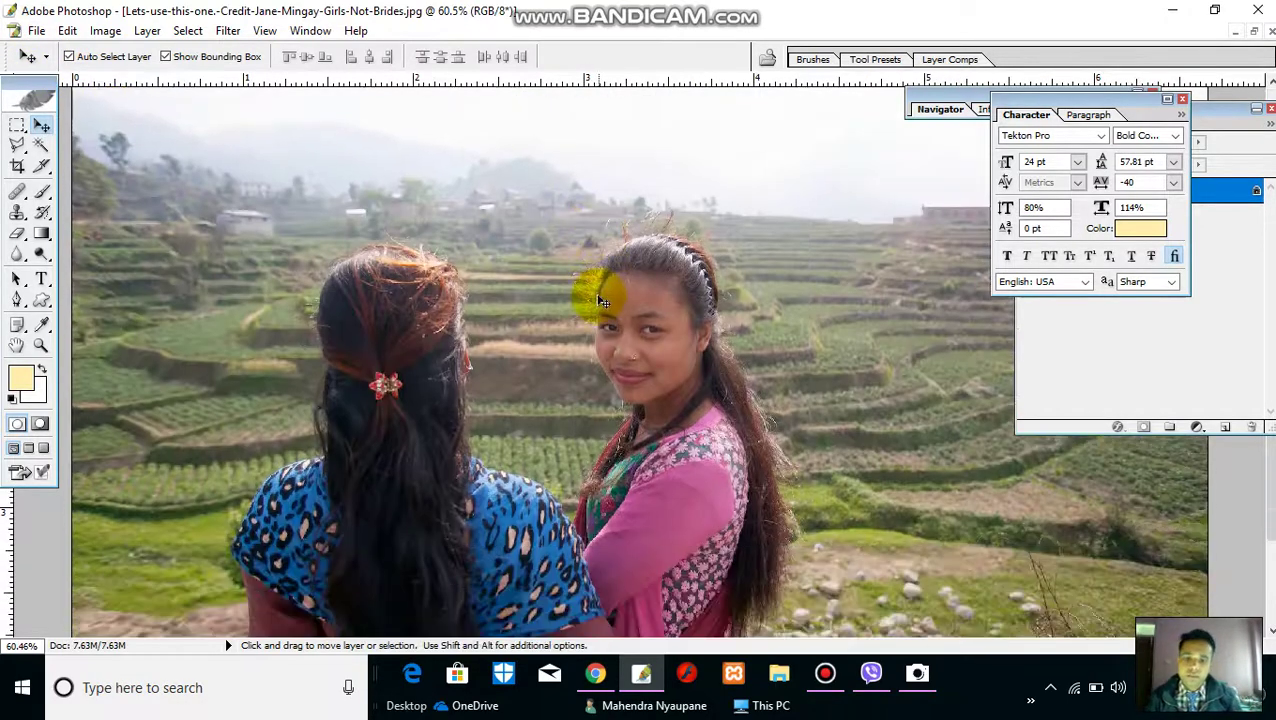
{"action": "key", "text": "ctrl+shift+z"}
{"action": "key", "text": "ctrl+shift+z"}
{"action": "key", "text": "ctrl+alt+z"}
{"action": "key", "text": "ctrl+alt+z"}
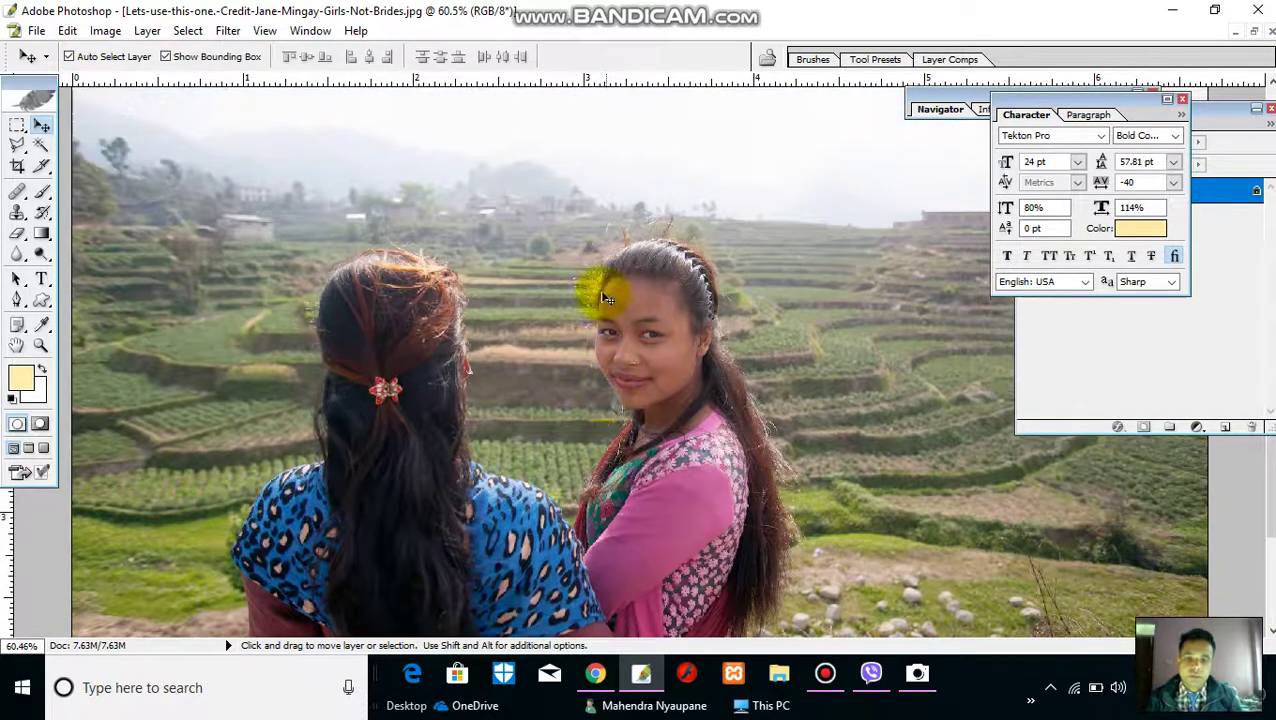
{"action": "key", "text": "ctrl+alt+z"}
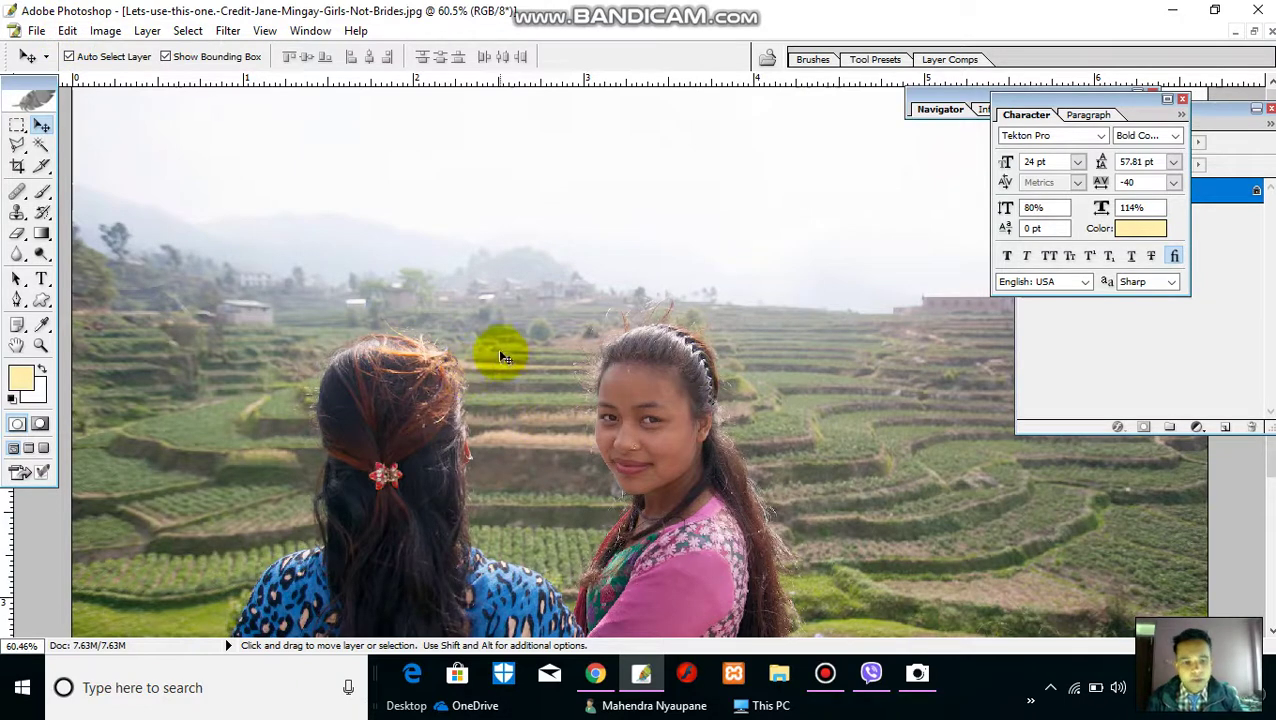
{"action": "key", "text": "ctrl+shift+z"}
{"action": "key", "text": "ctrl+shift+z"}
{"action": "key", "text": "ctrl+alt+z"}
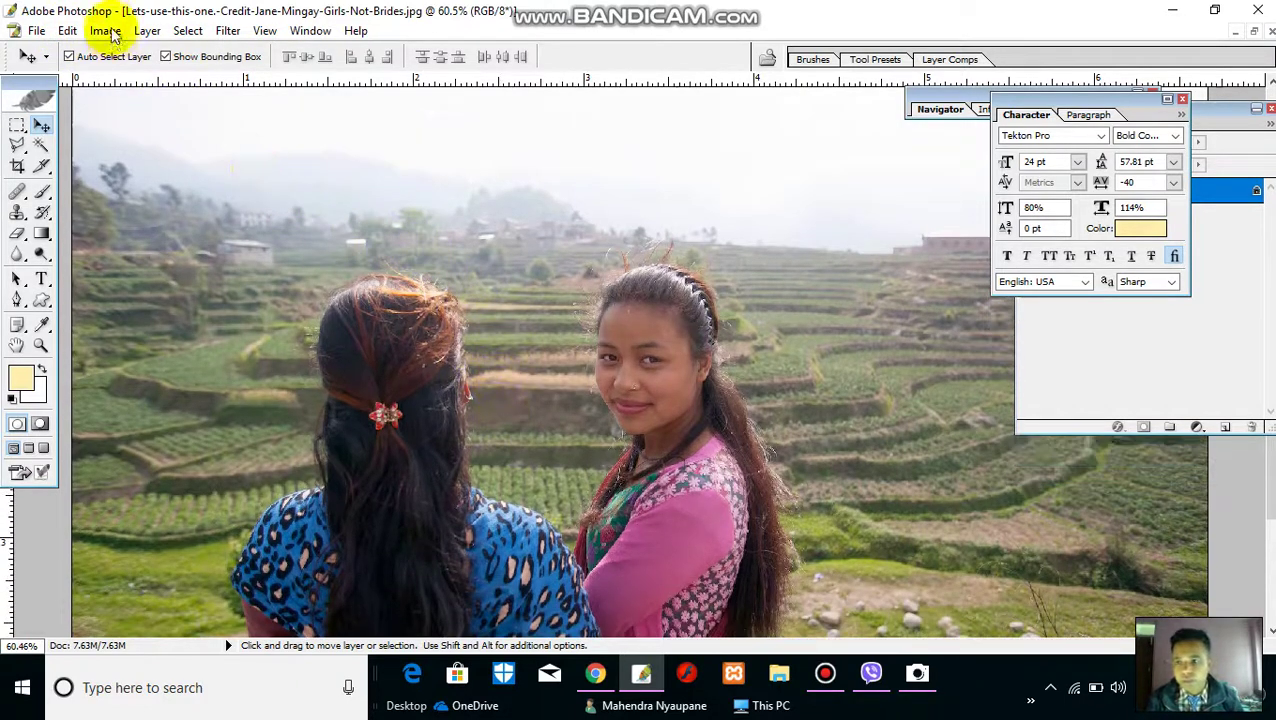
{"action": "left_click", "coordinate": [107, 32]}
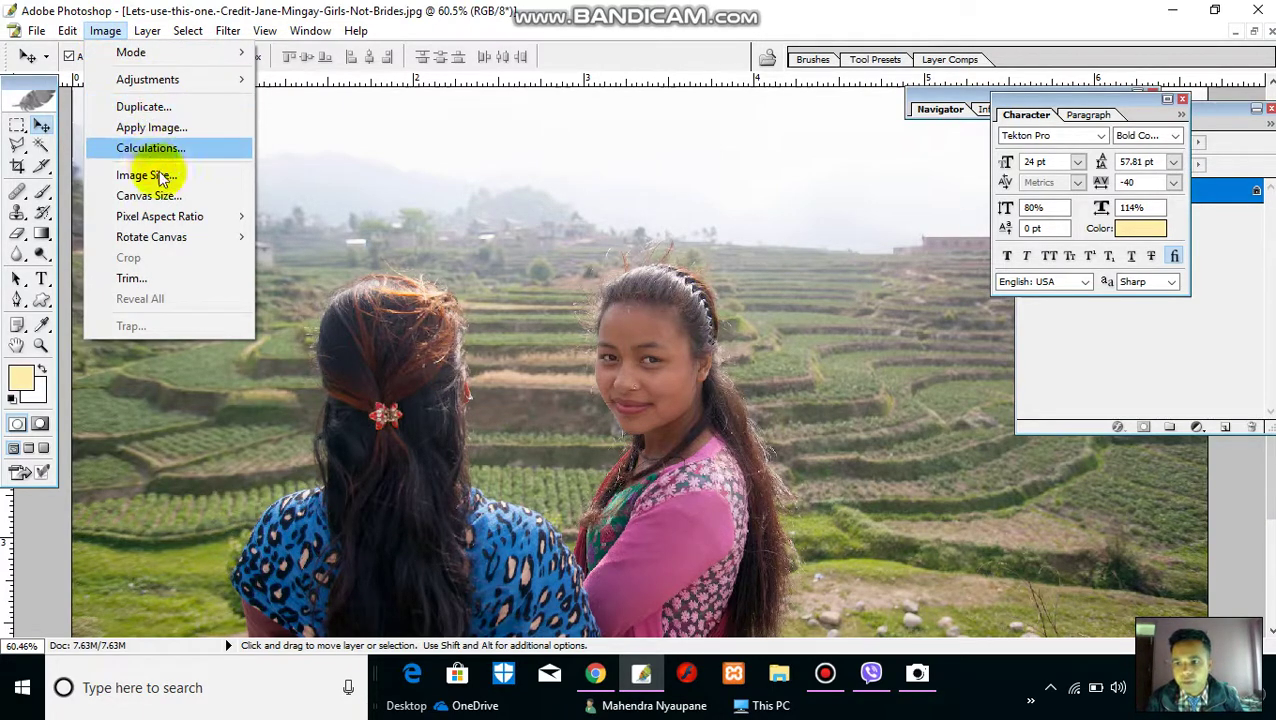
Step: Make a 'copy' duplicate of the photo, close the original unsaved, and maximize the copy
{"action": "left_click", "coordinate": [156, 107]}
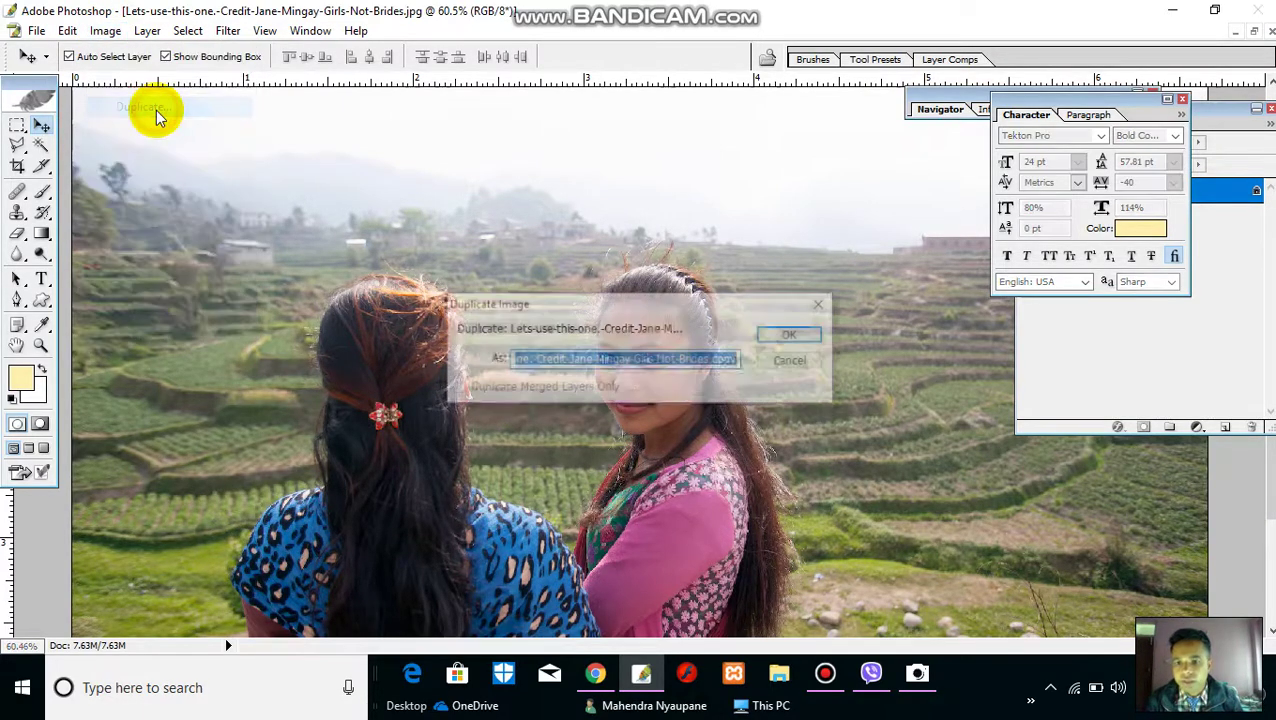
{"action": "left_click", "coordinate": [792, 335]}
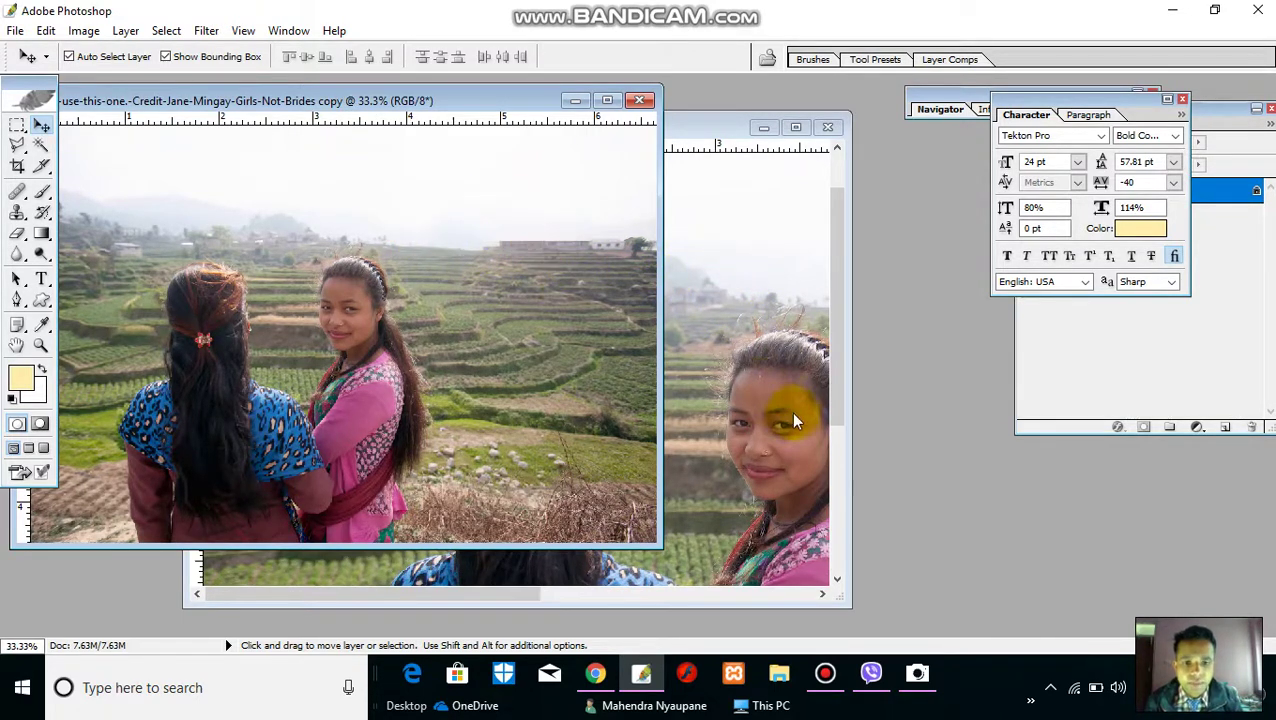
{"action": "left_click", "coordinate": [727, 288]}
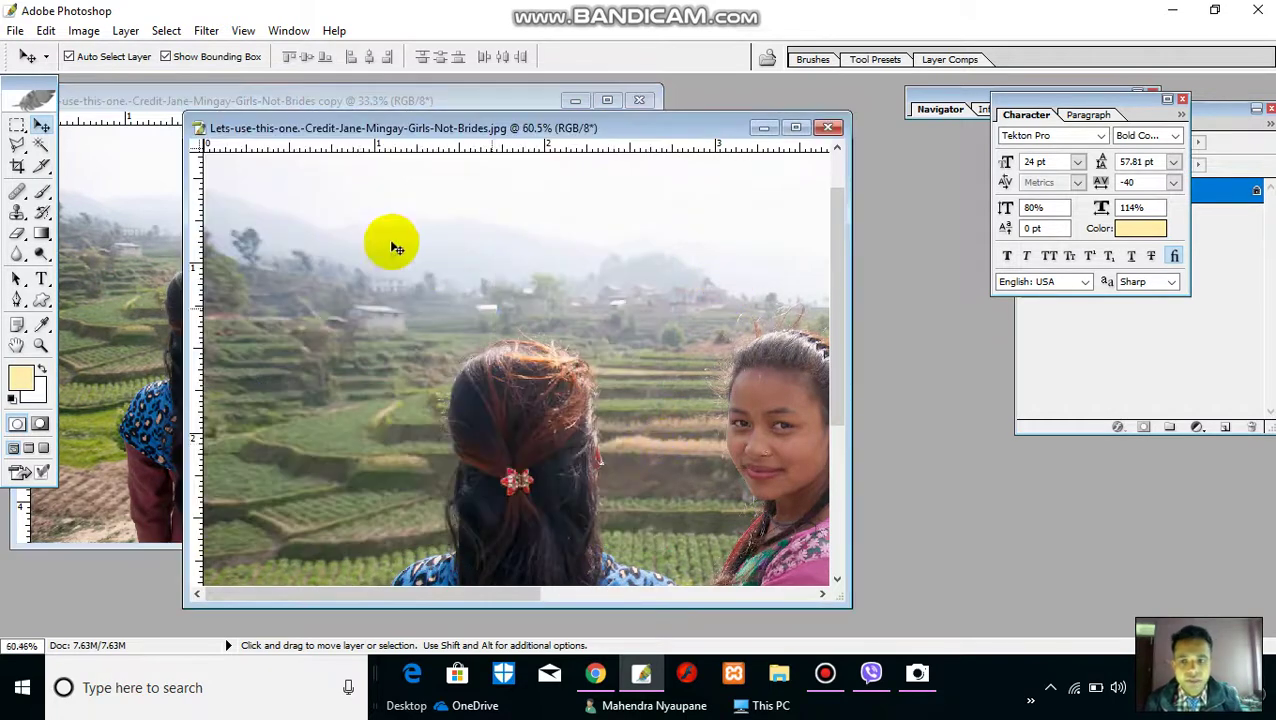
{"action": "left_click", "coordinate": [828, 127]}
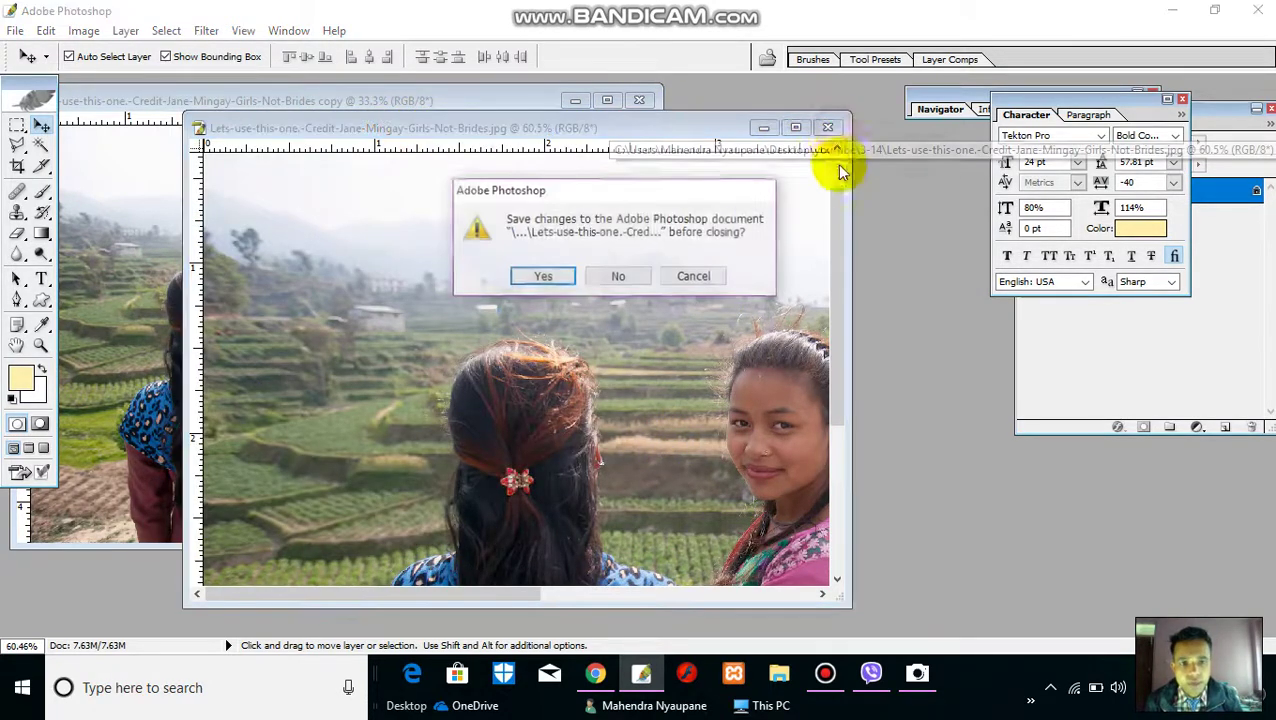
{"action": "left_click", "coordinate": [619, 277]}
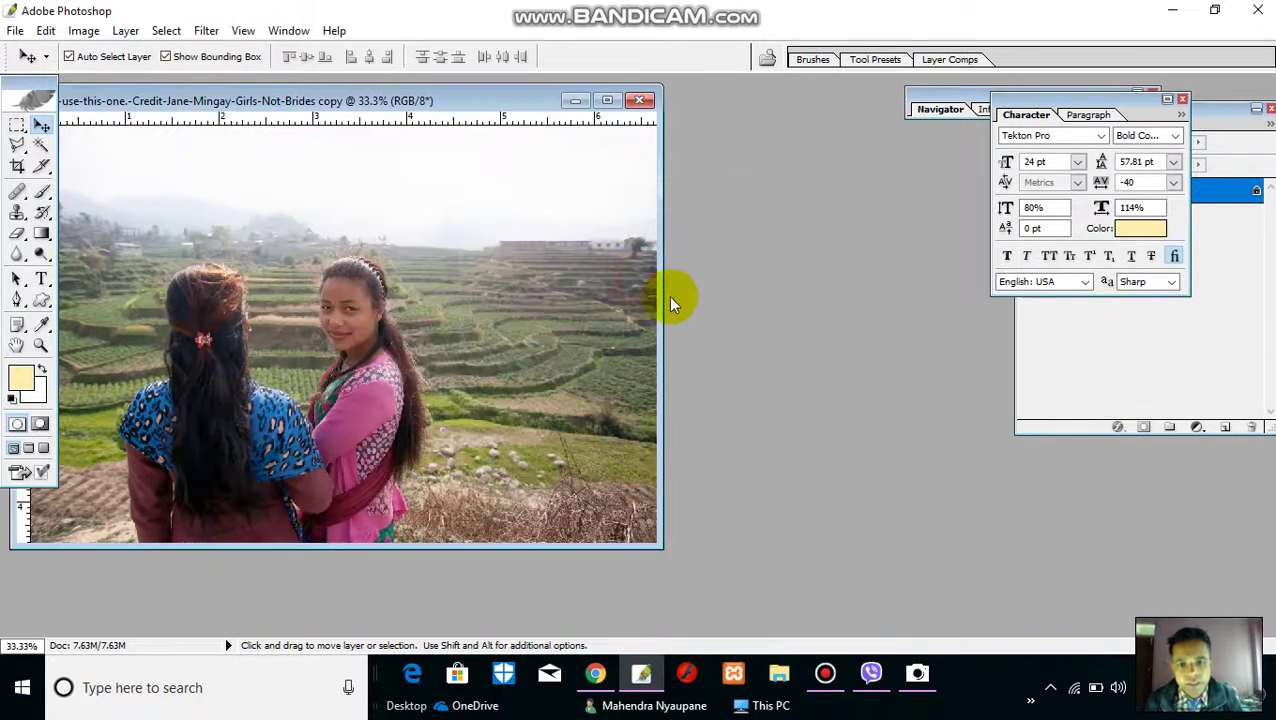
{"action": "left_click", "coordinate": [607, 100]}
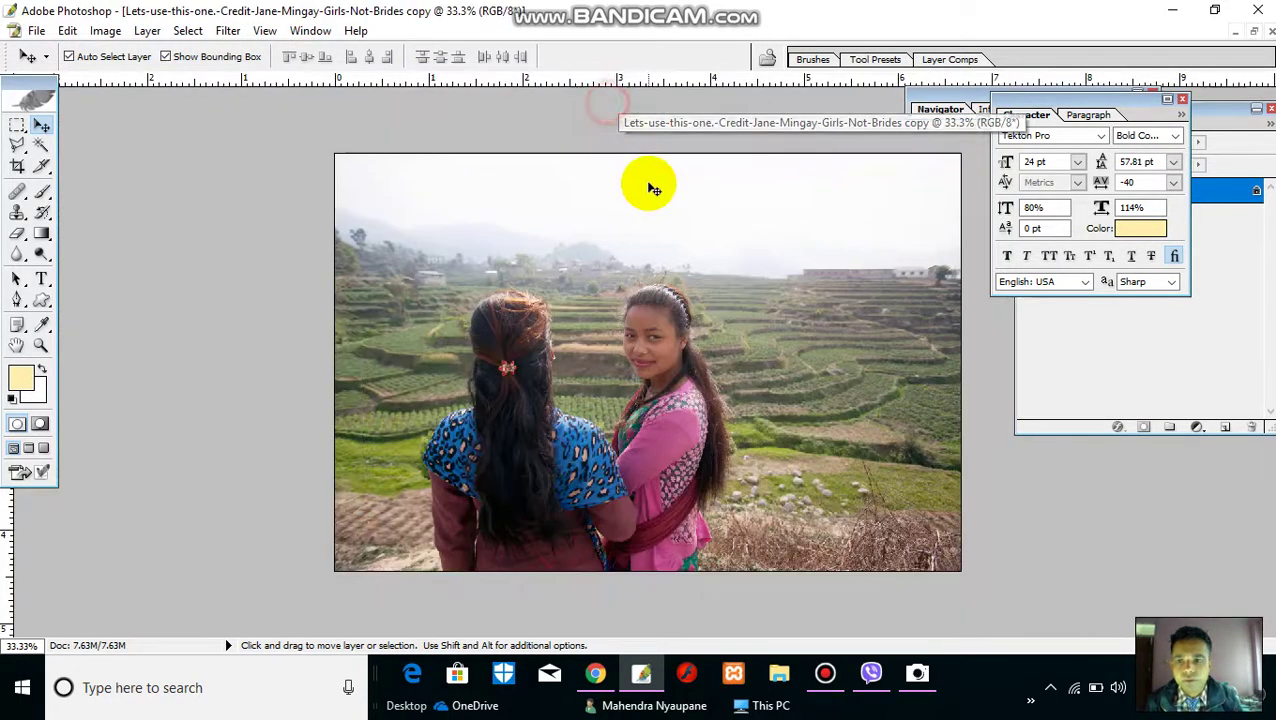
Step: Crop the copy to a narrow portrait of the girl in pink, Doc size 1.20M
{"action": "left_click", "coordinate": [18, 166]}
{"action": "mouse_move", "coordinate": [591, 212]}
{"action": "left_mouse_down"}
{"action": "mouse_move", "coordinate": [707, 416]}
{"action": "mouse_move", "coordinate": [735, 572]}
{"action": "left_mouse_up"}
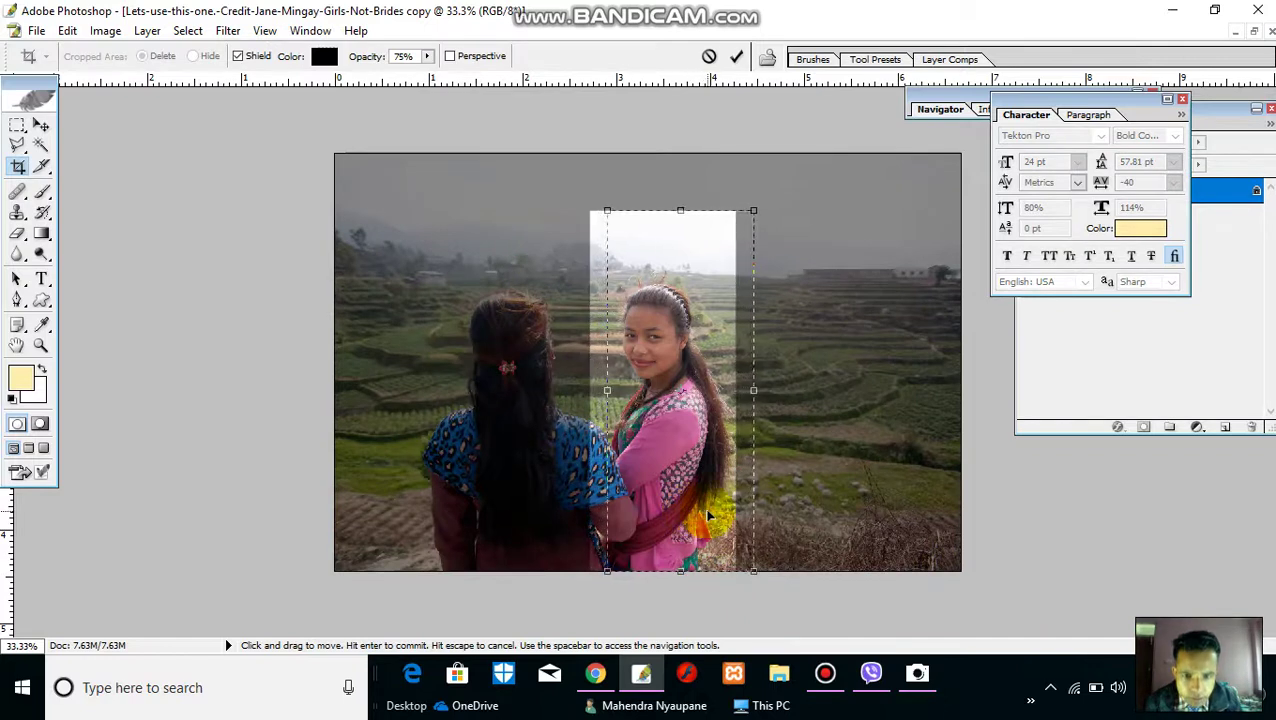
{"action": "left_click_drag", "start_coordinate": [697, 513], "coordinate": [715, 513]}
{"action": "left_click_drag", "start_coordinate": [754, 208], "coordinate": [744, 267]}
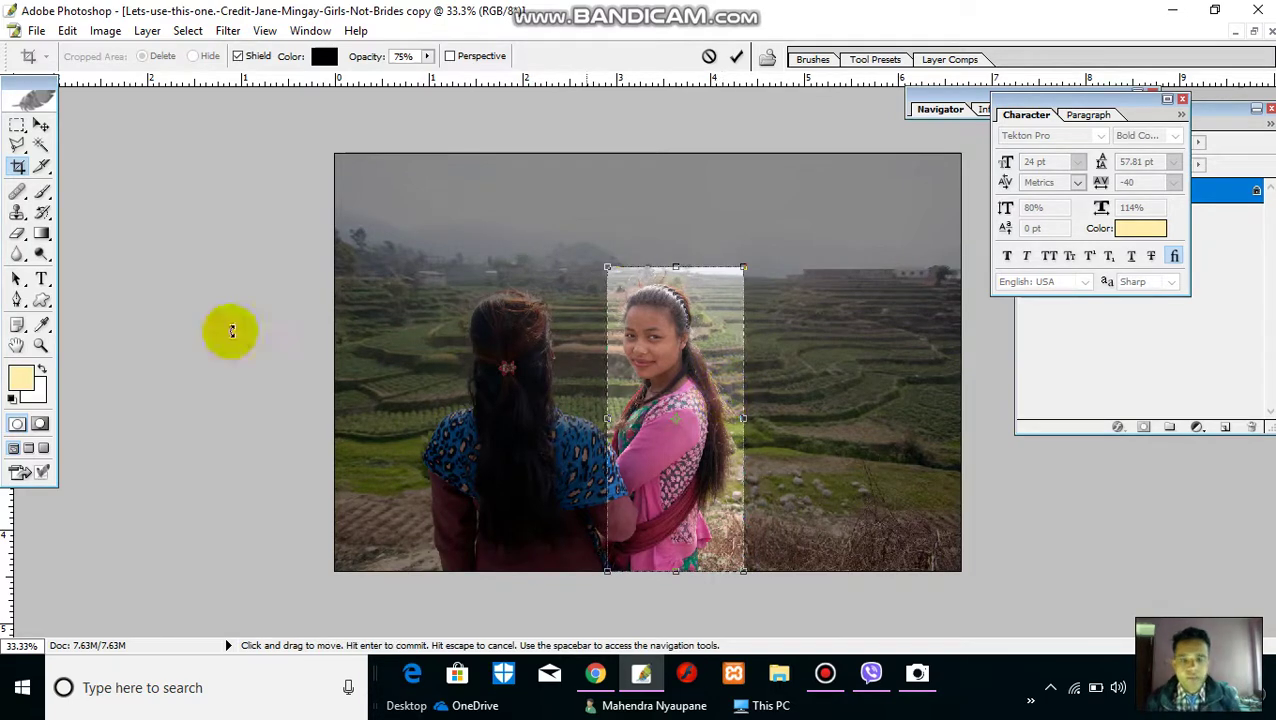
{"action": "left_click", "coordinate": [42, 128]}
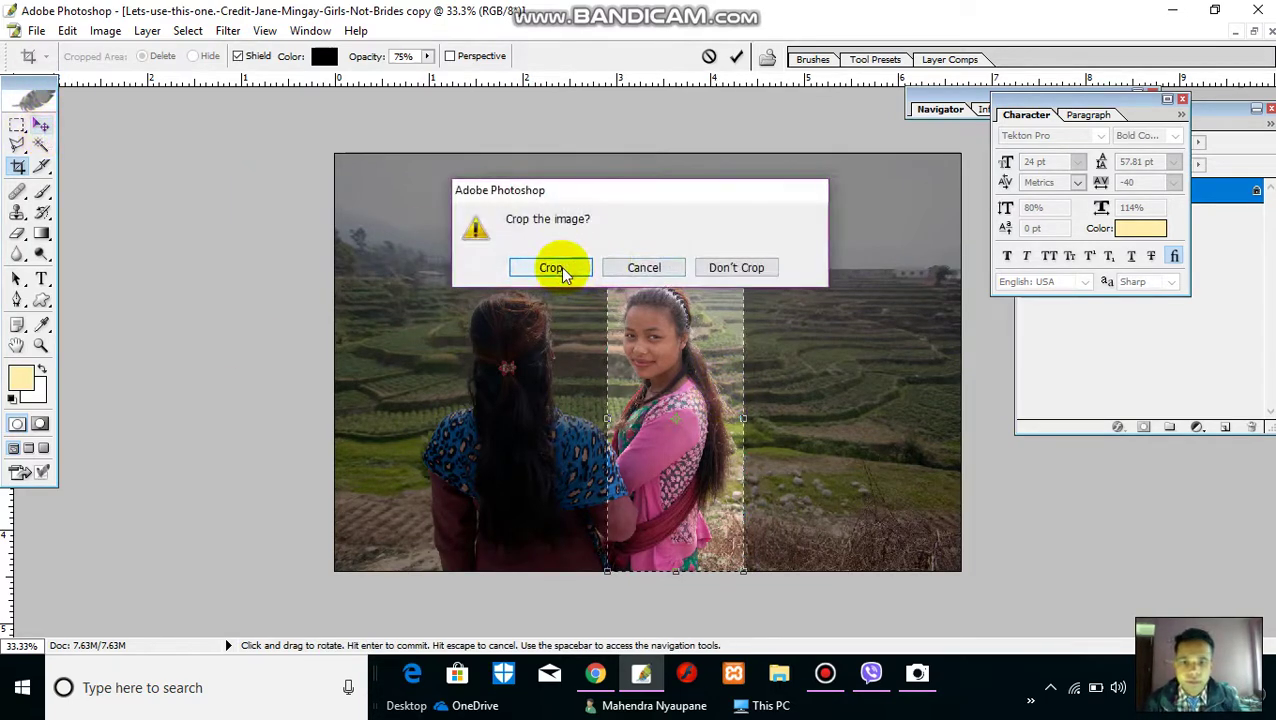
{"action": "left_click", "coordinate": [558, 265]}
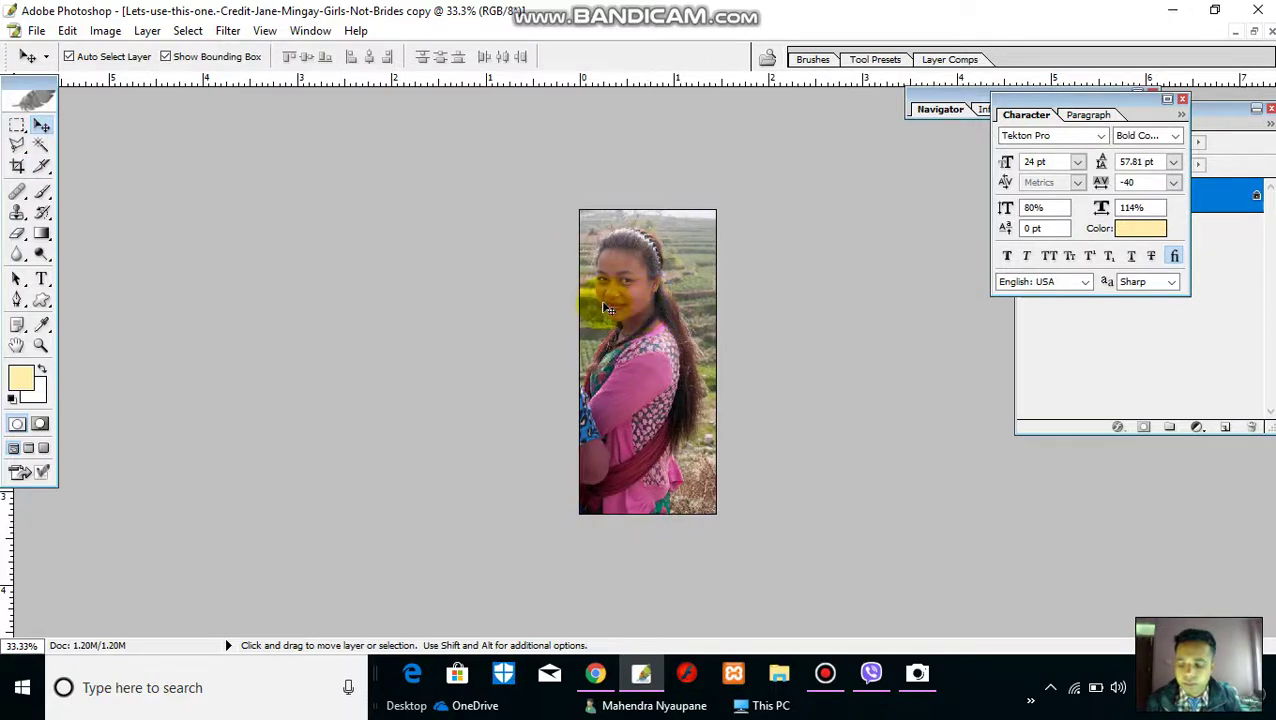
{"action": "left_click", "coordinate": [36, 31]}
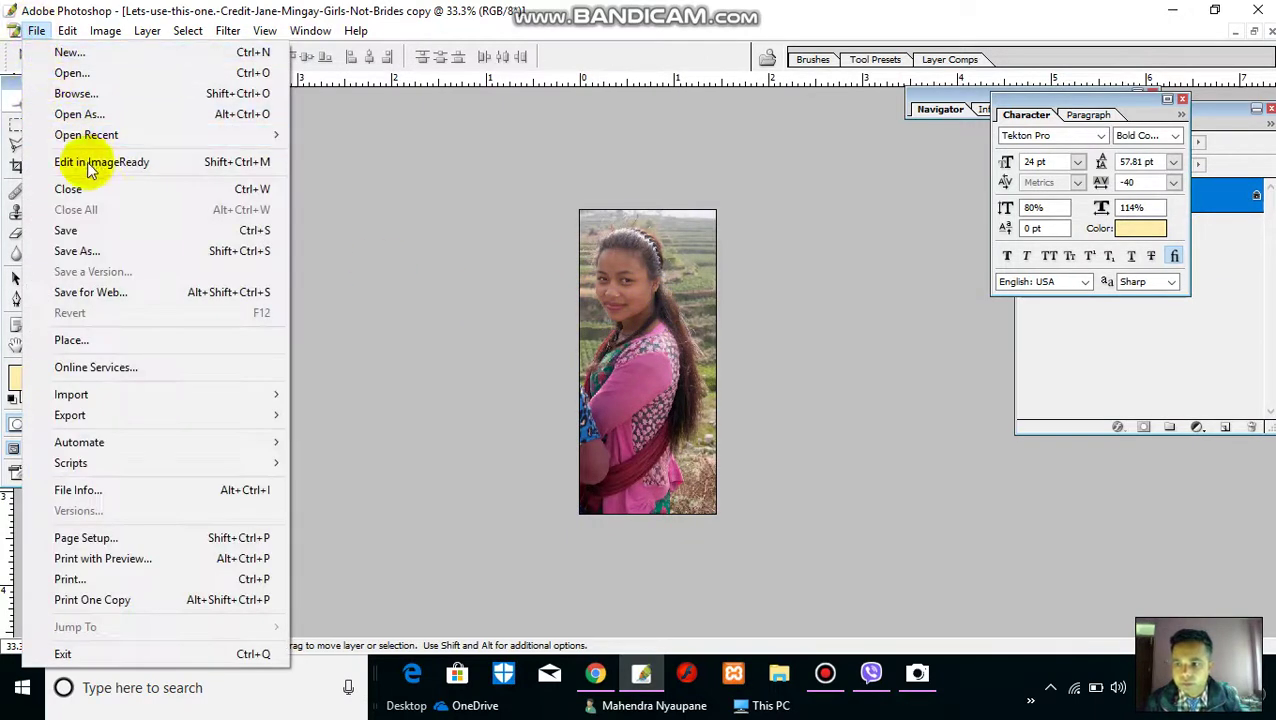
Step: Save the cropped copy to the Desktop as JPEG '123' with quality 8 (High)
{"action": "left_click", "coordinate": [92, 236]}
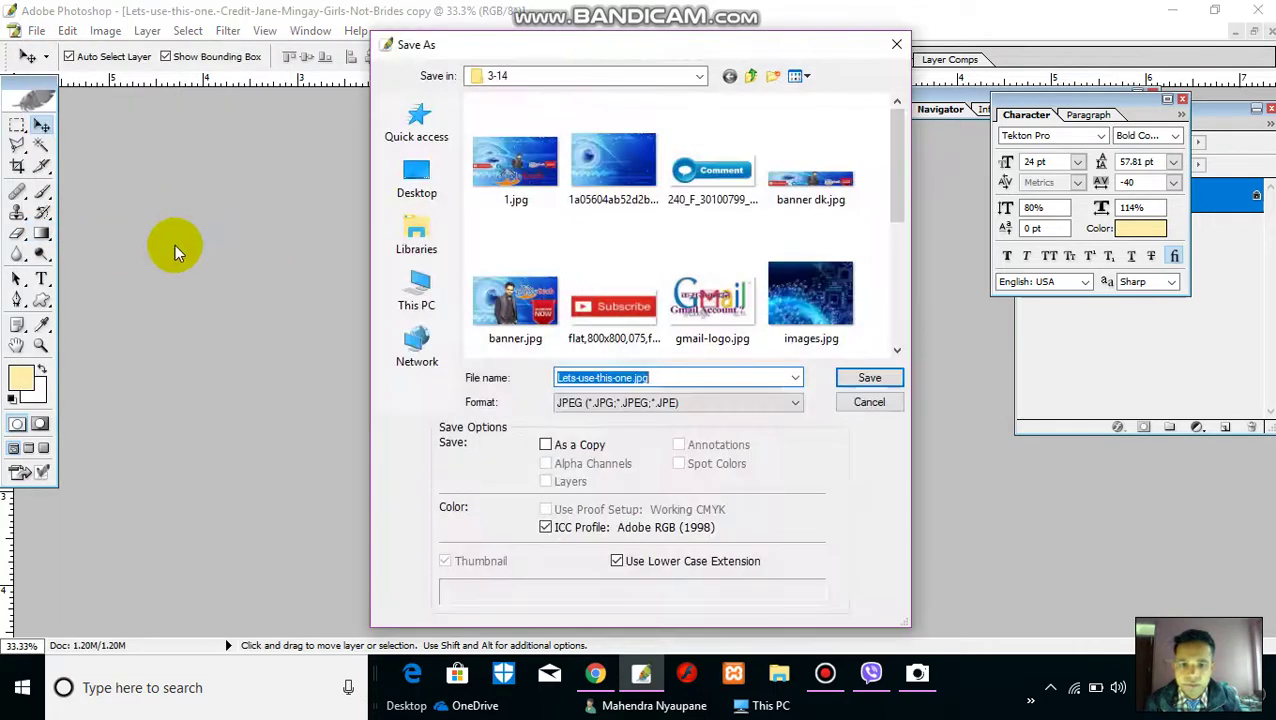
{"action": "left_click", "coordinate": [418, 190]}
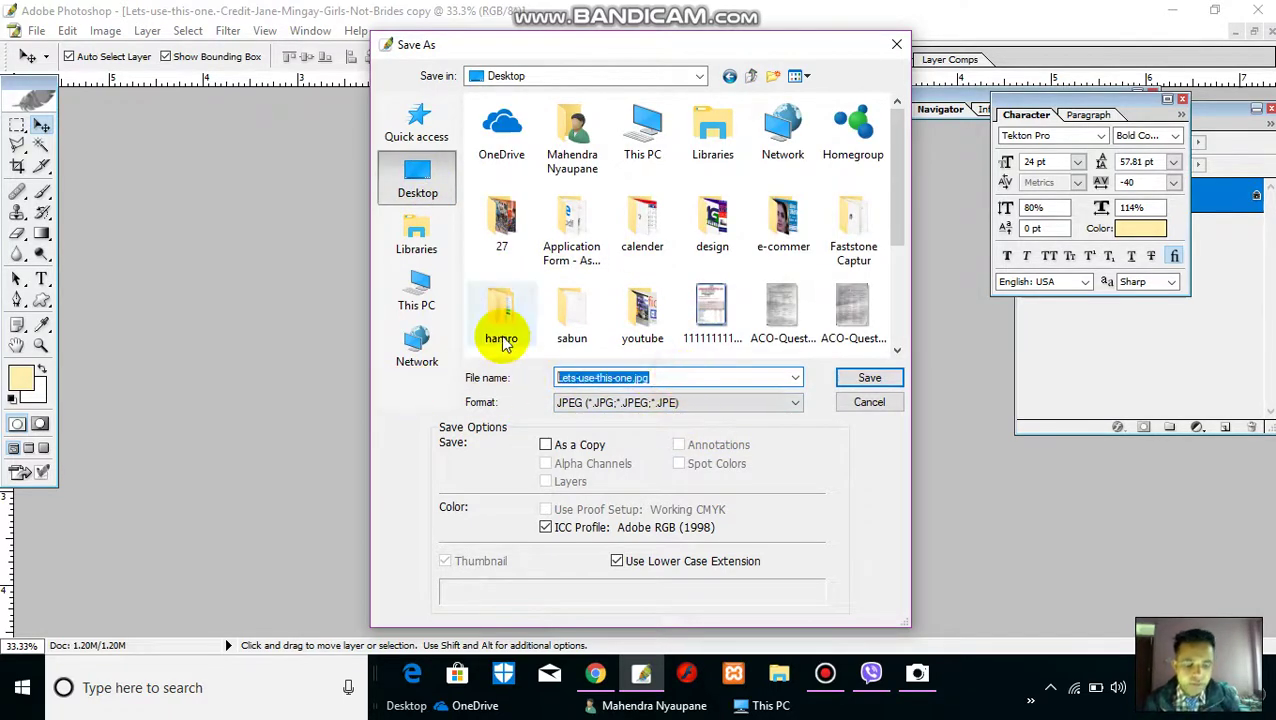
{"action": "mouse_move", "coordinate": [501, 318]}
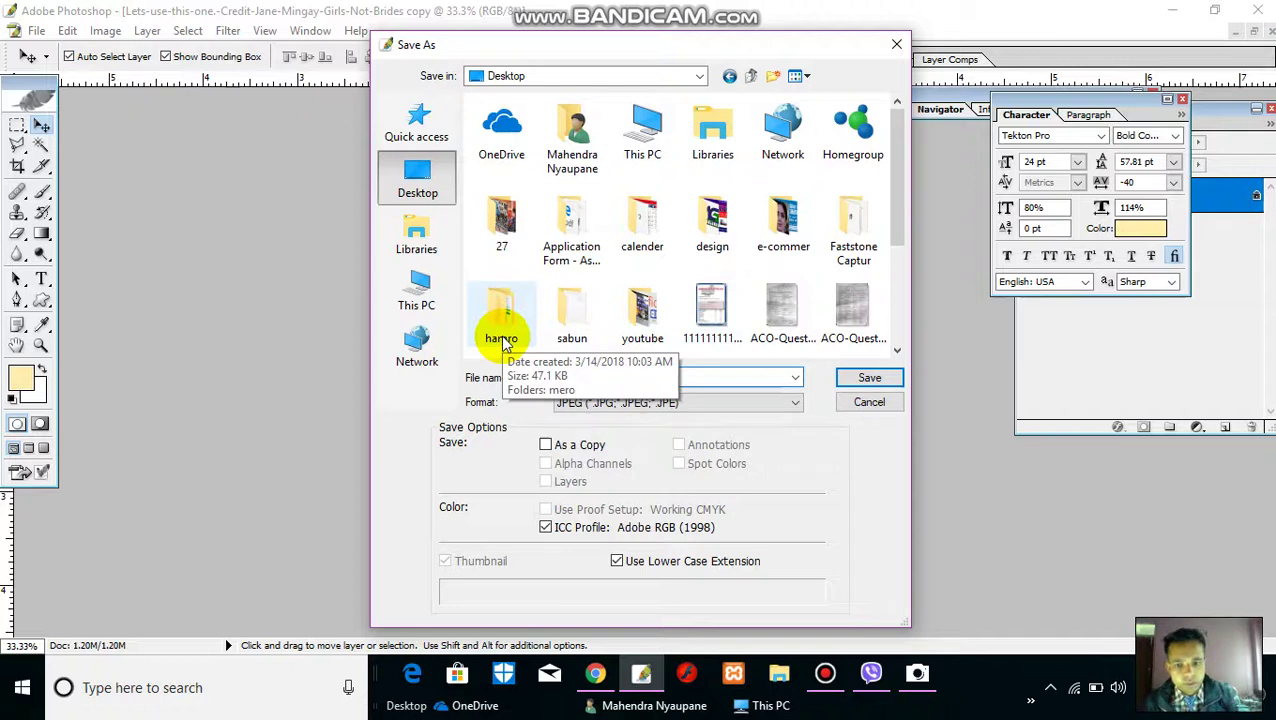
{"action": "type", "text": "123"}
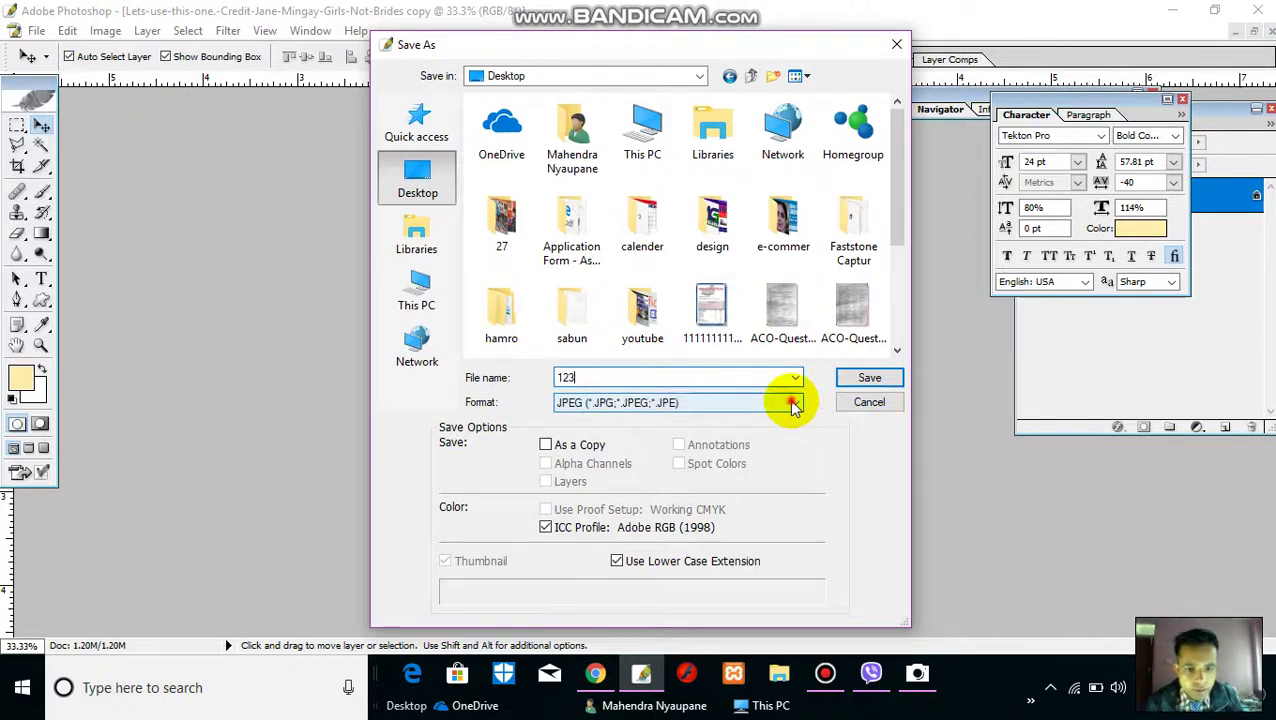
{"action": "left_click", "coordinate": [792, 404]}
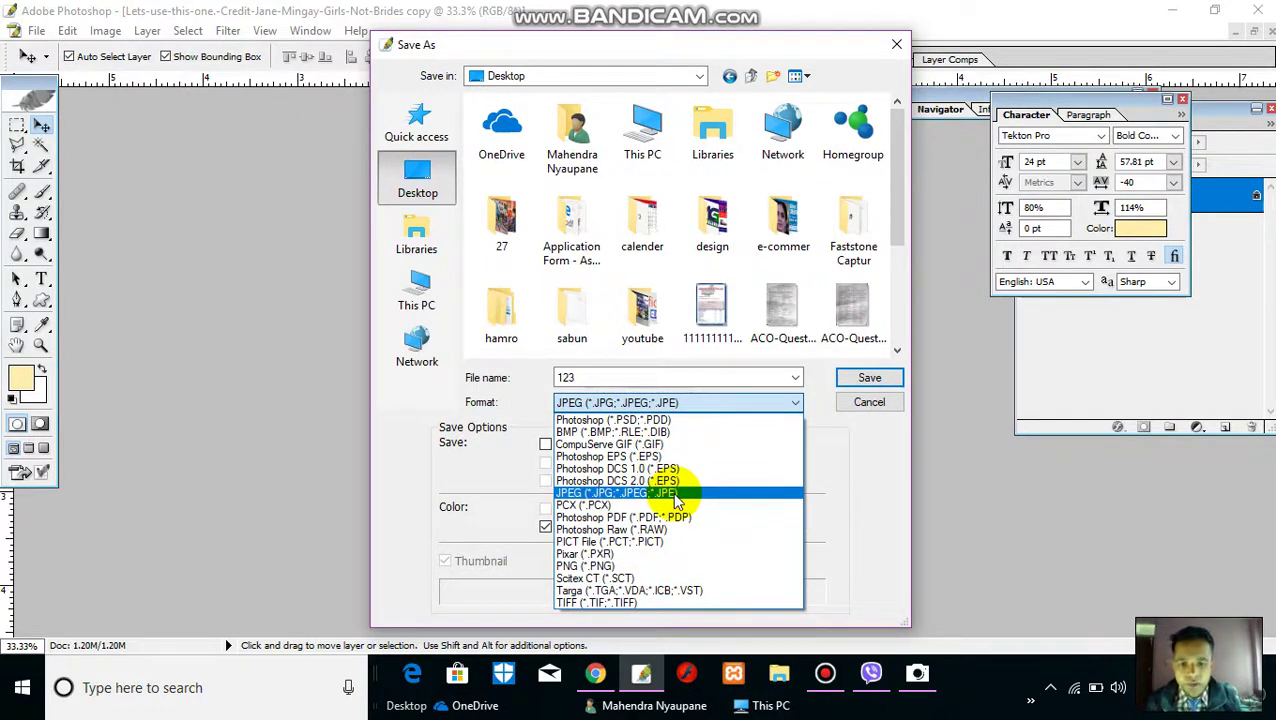
{"action": "left_click", "coordinate": [698, 497]}
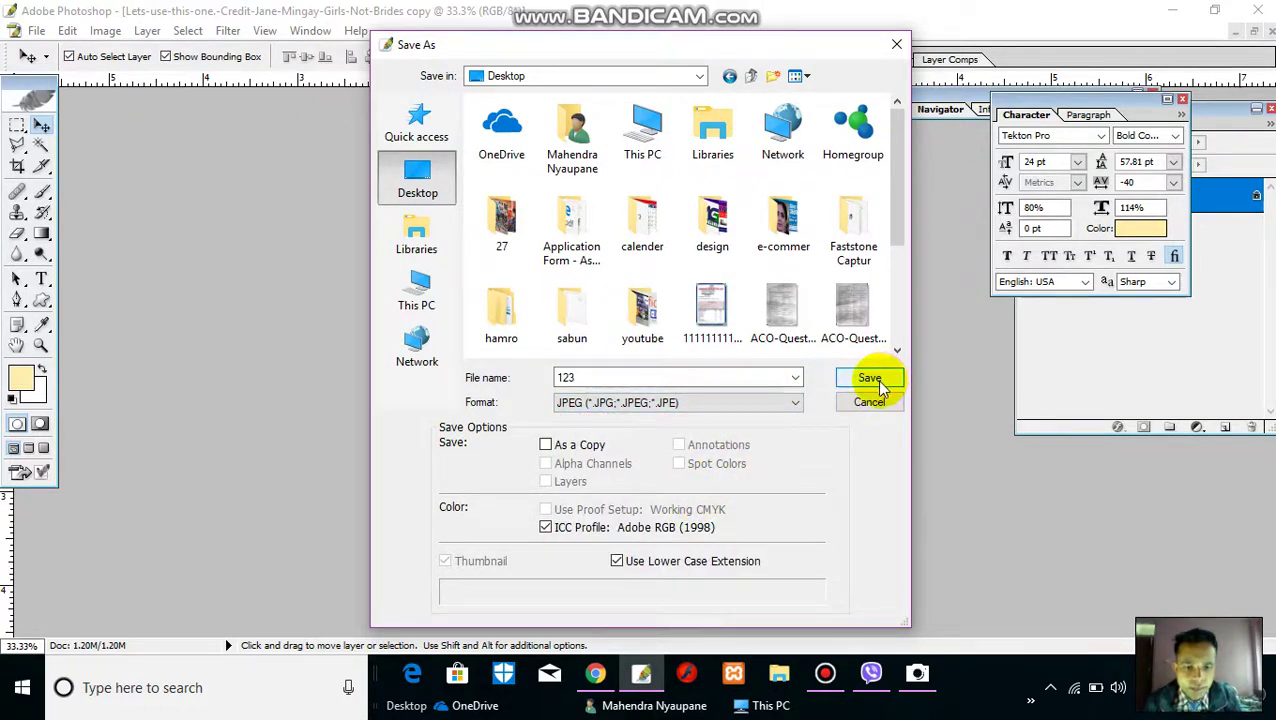
{"action": "left_click", "coordinate": [878, 385]}
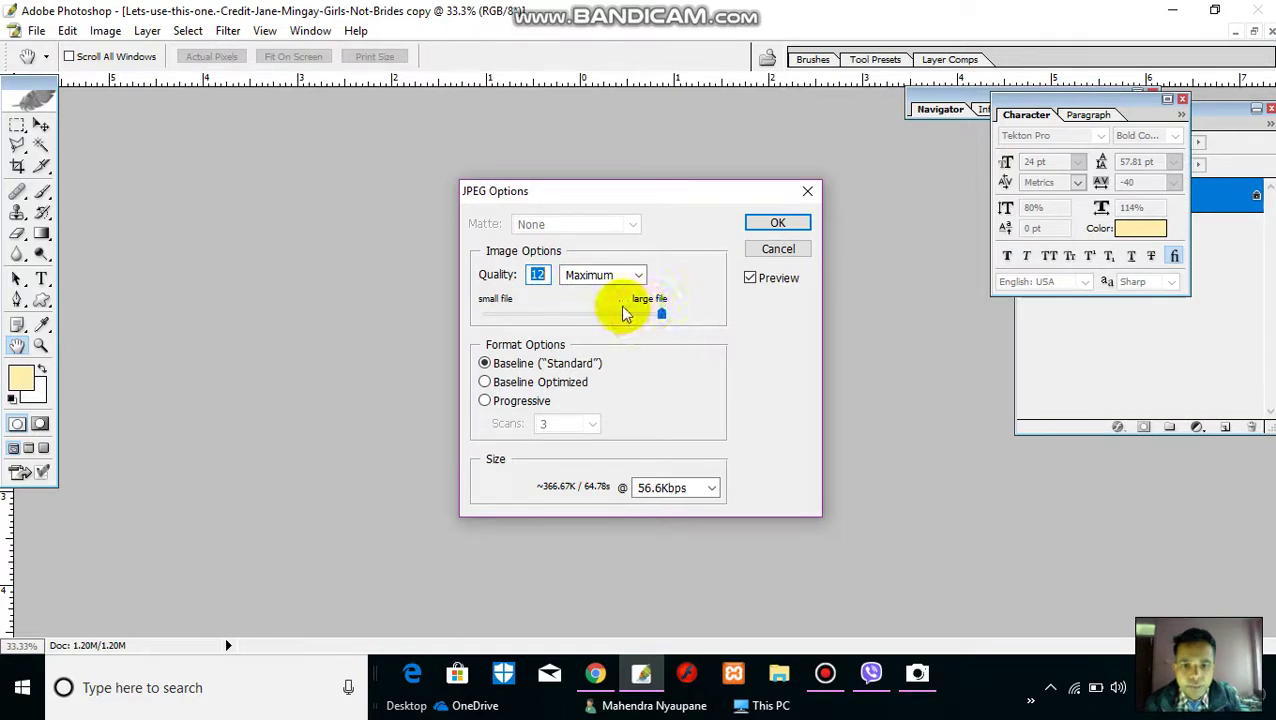
{"action": "mouse_move", "coordinate": [660, 315]}
{"action": "left_mouse_down"}
{"action": "mouse_move", "coordinate": [598, 317]}
{"action": "mouse_move", "coordinate": [620, 324]}
{"action": "left_mouse_up"}
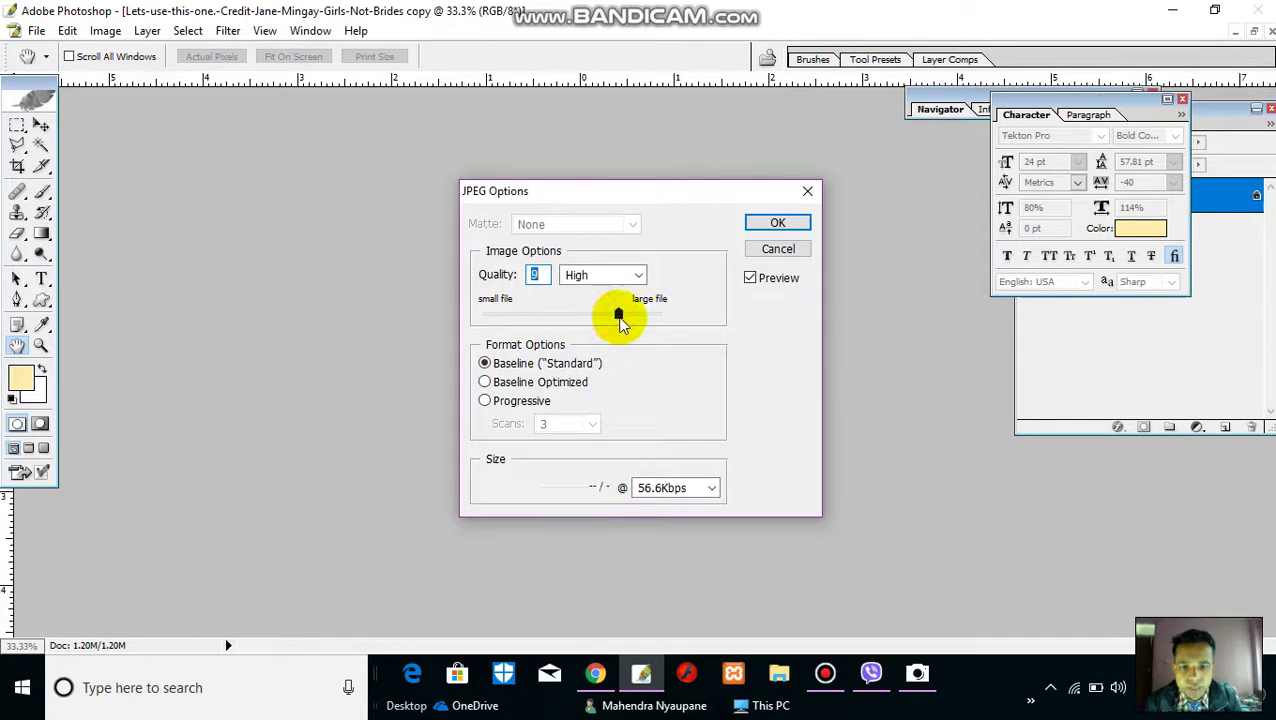